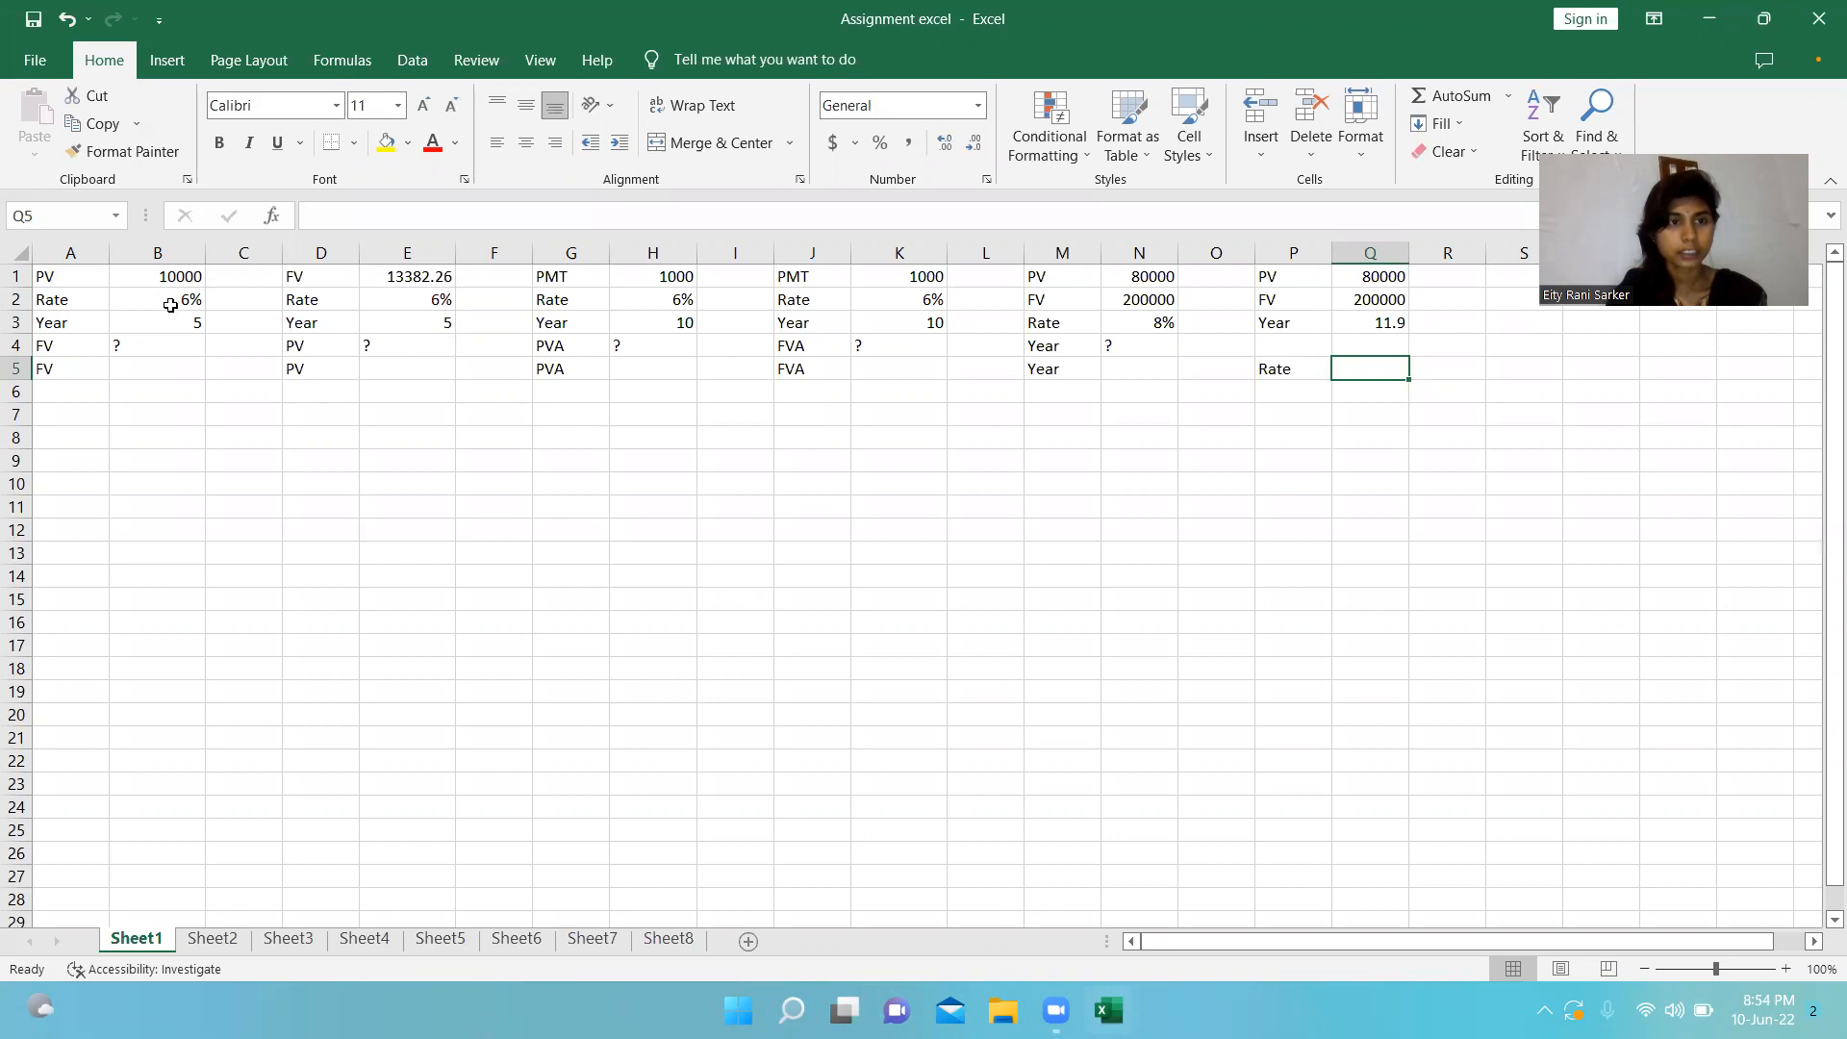
click(169, 308)
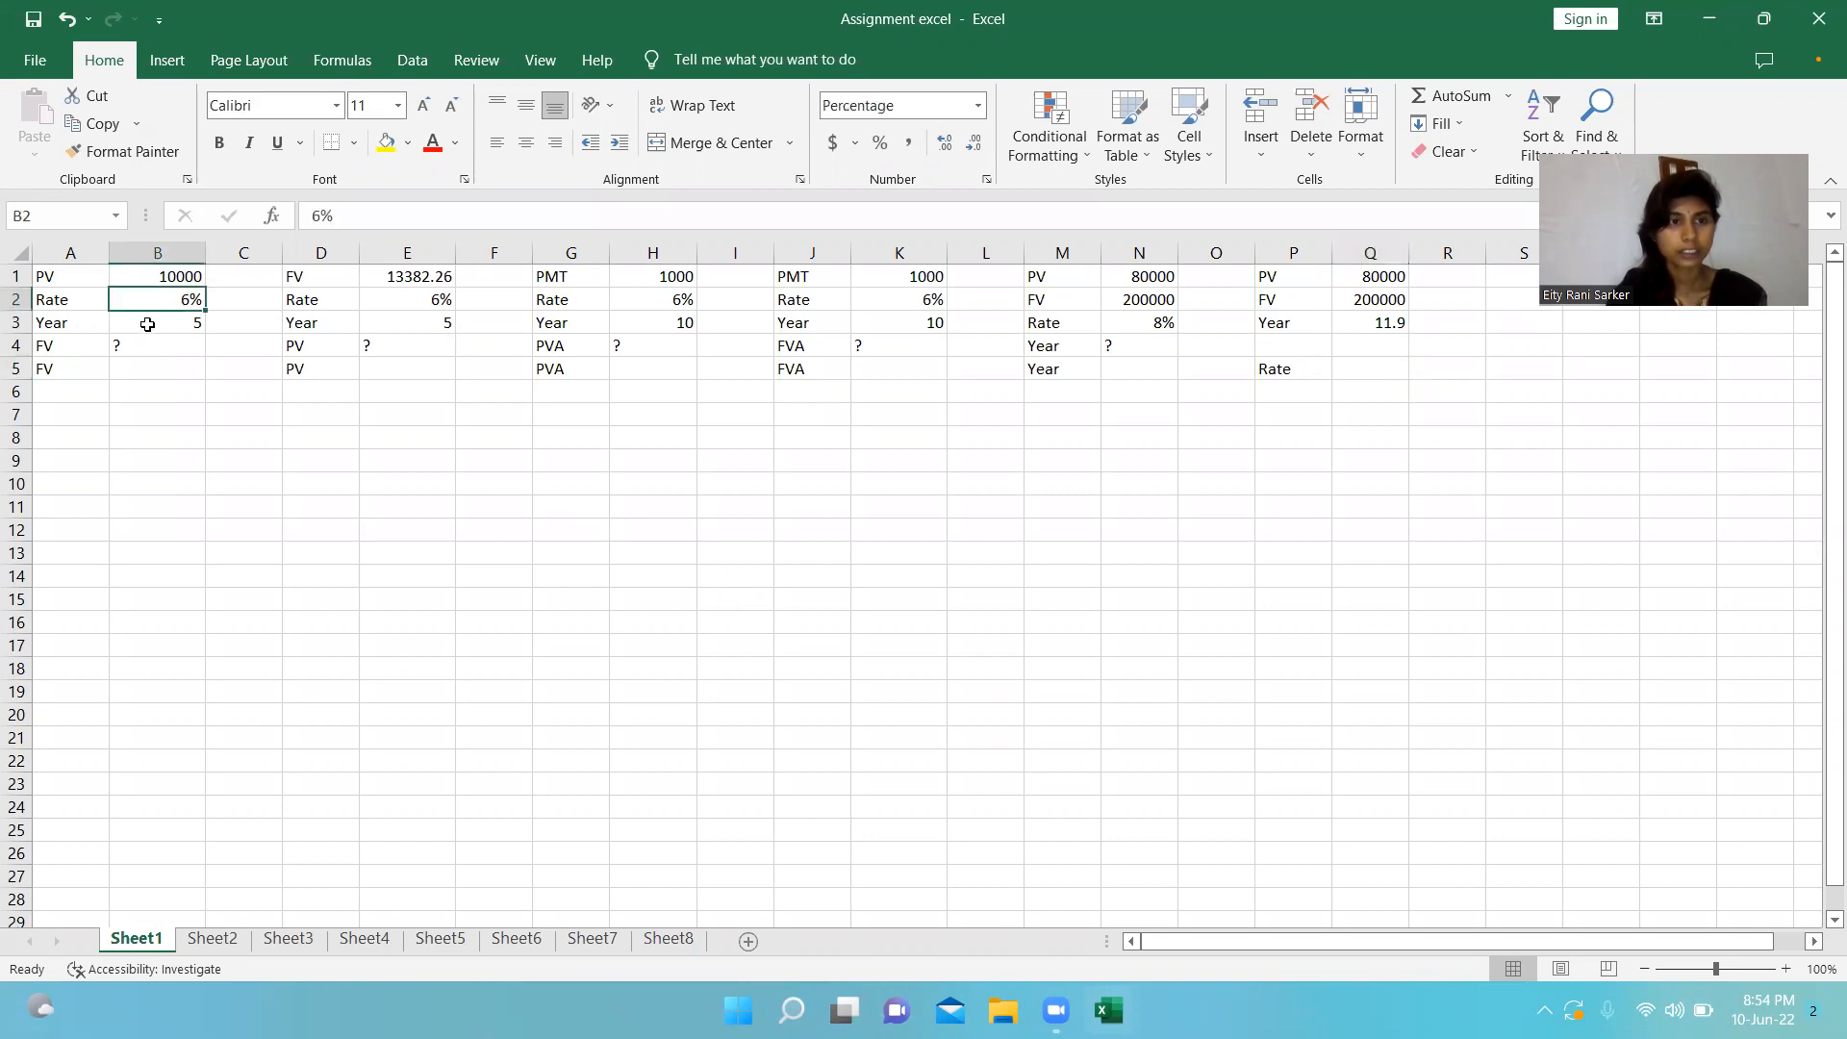
click(152, 325)
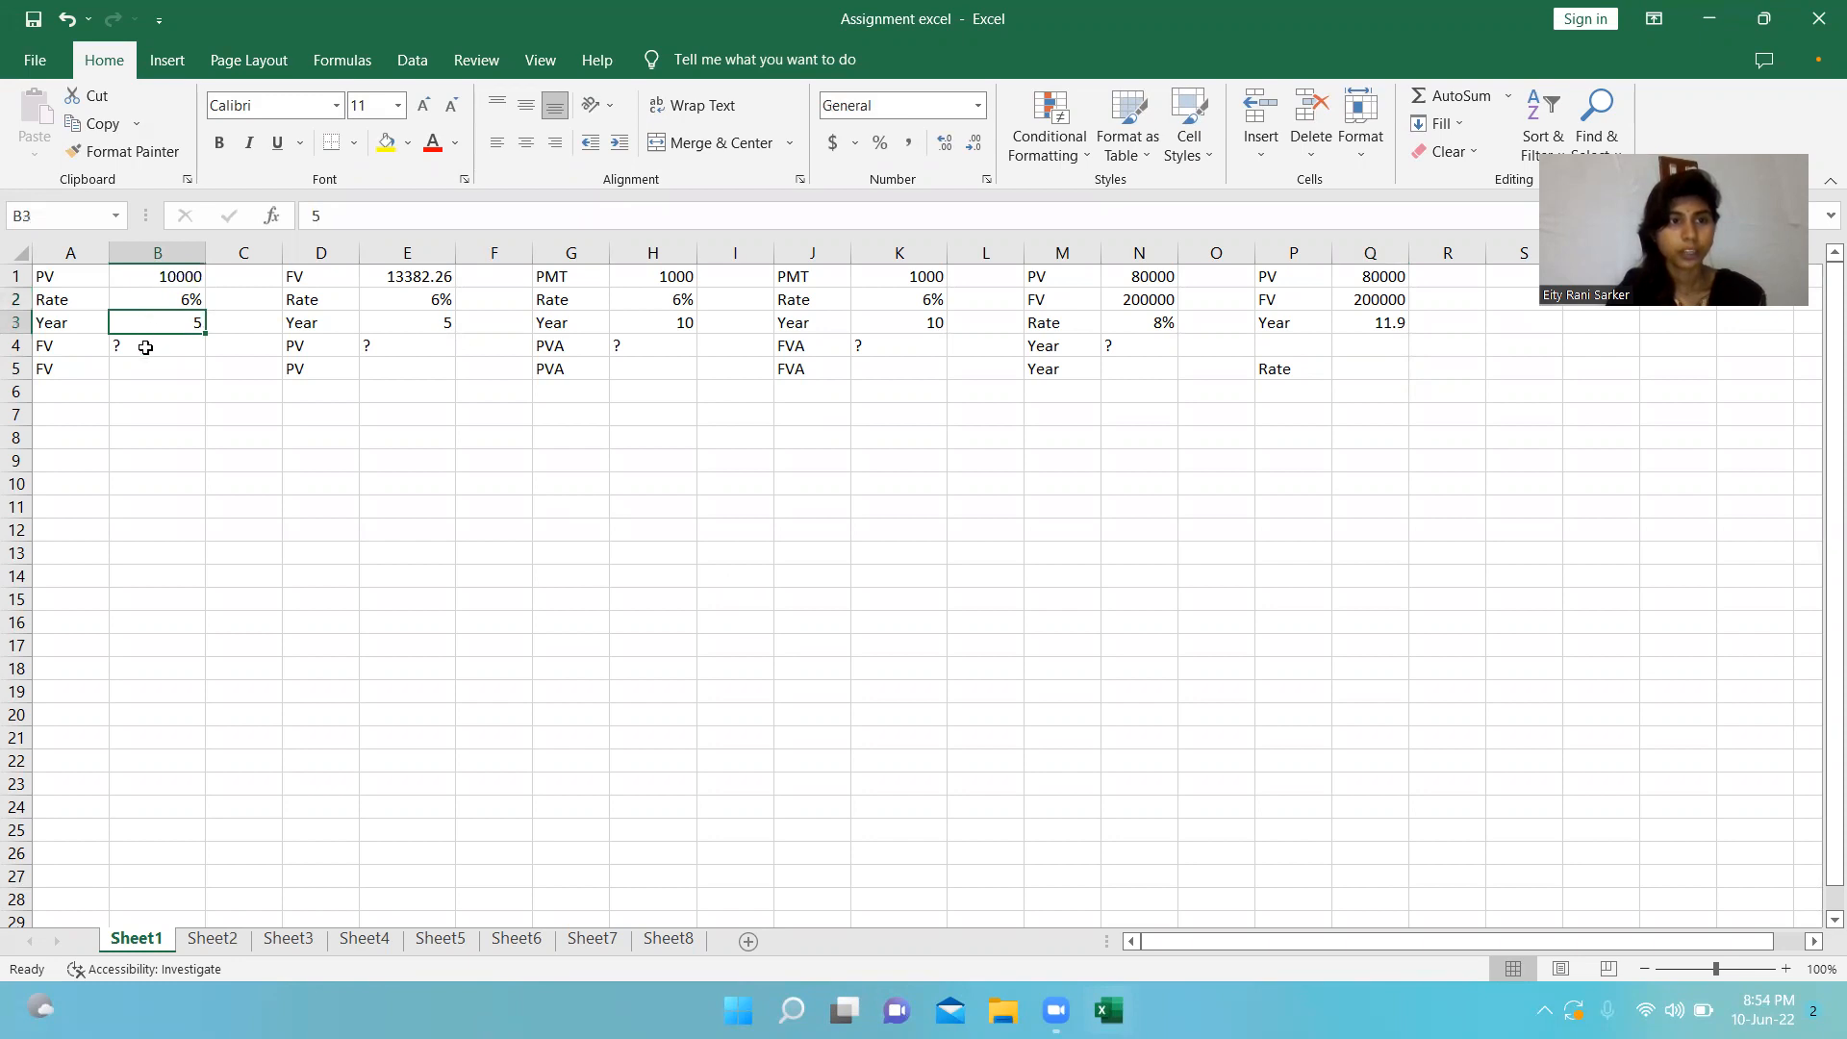
click(146, 348)
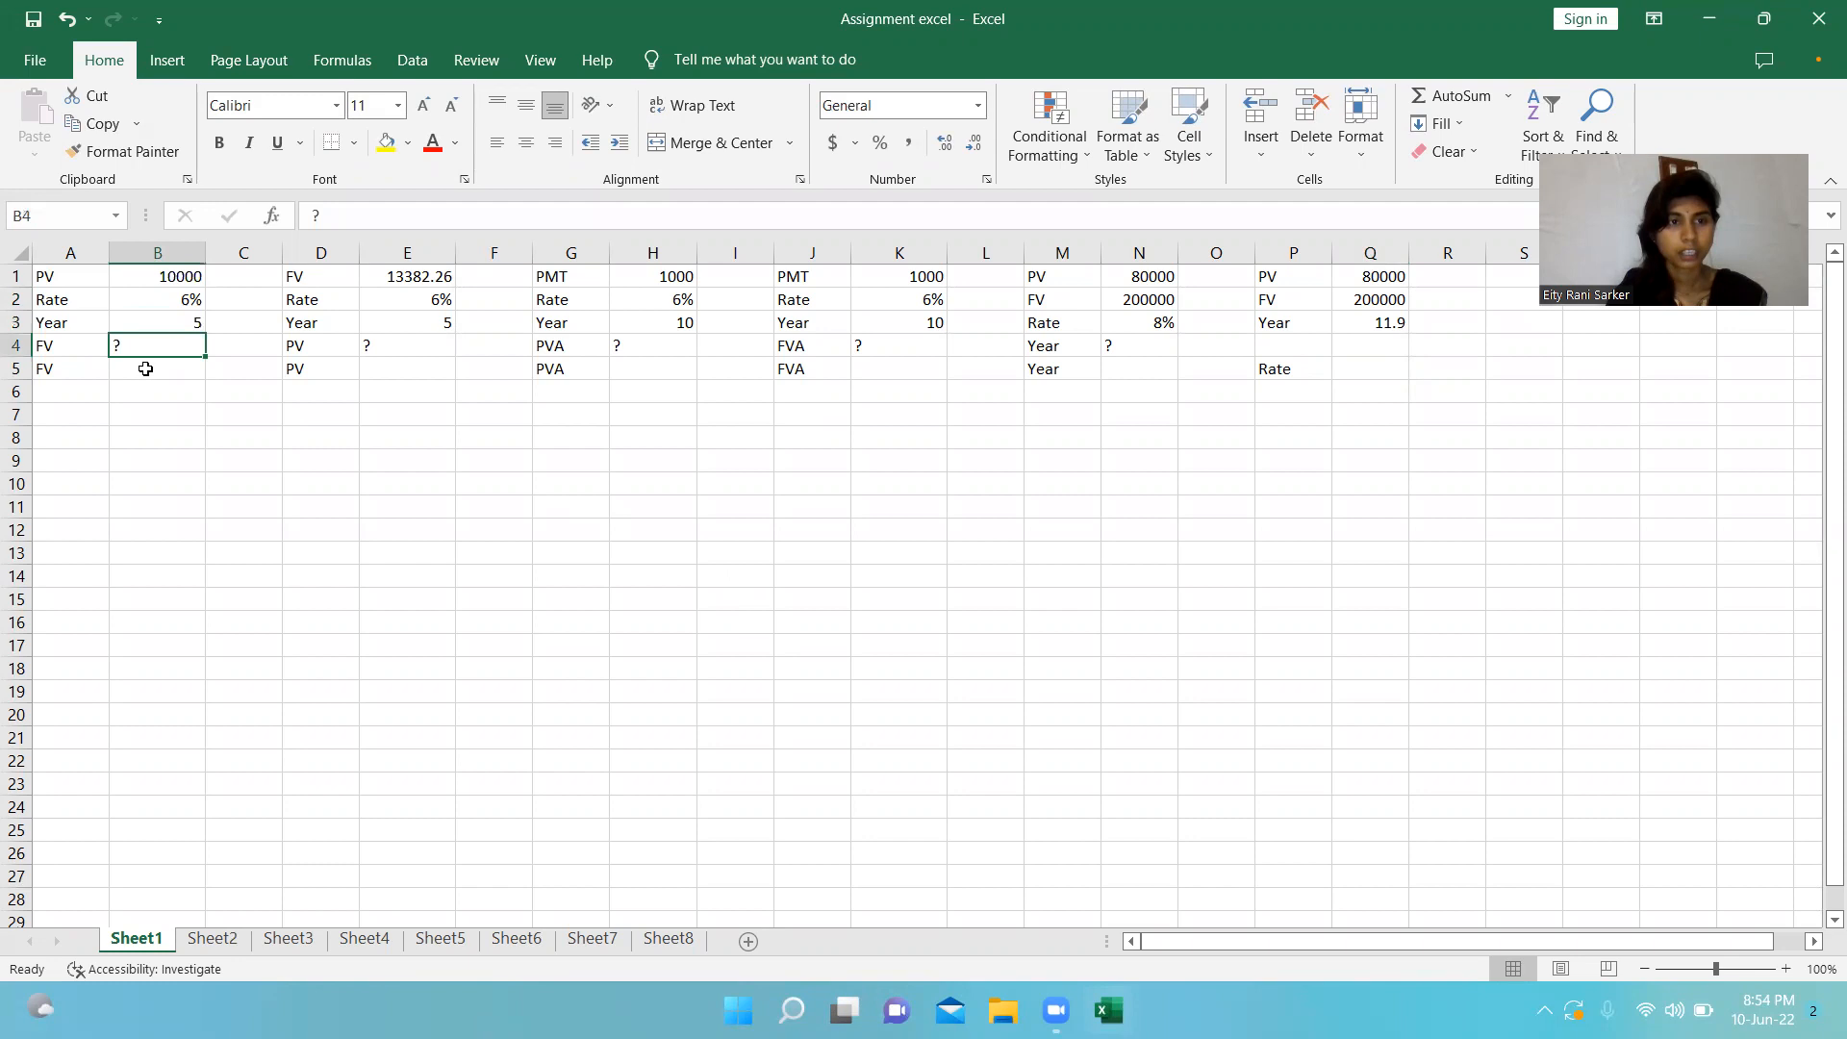
Calculate the future value in cell B5 with the formula =FV(B2,B3,0,-B1,0).
click(145, 370)
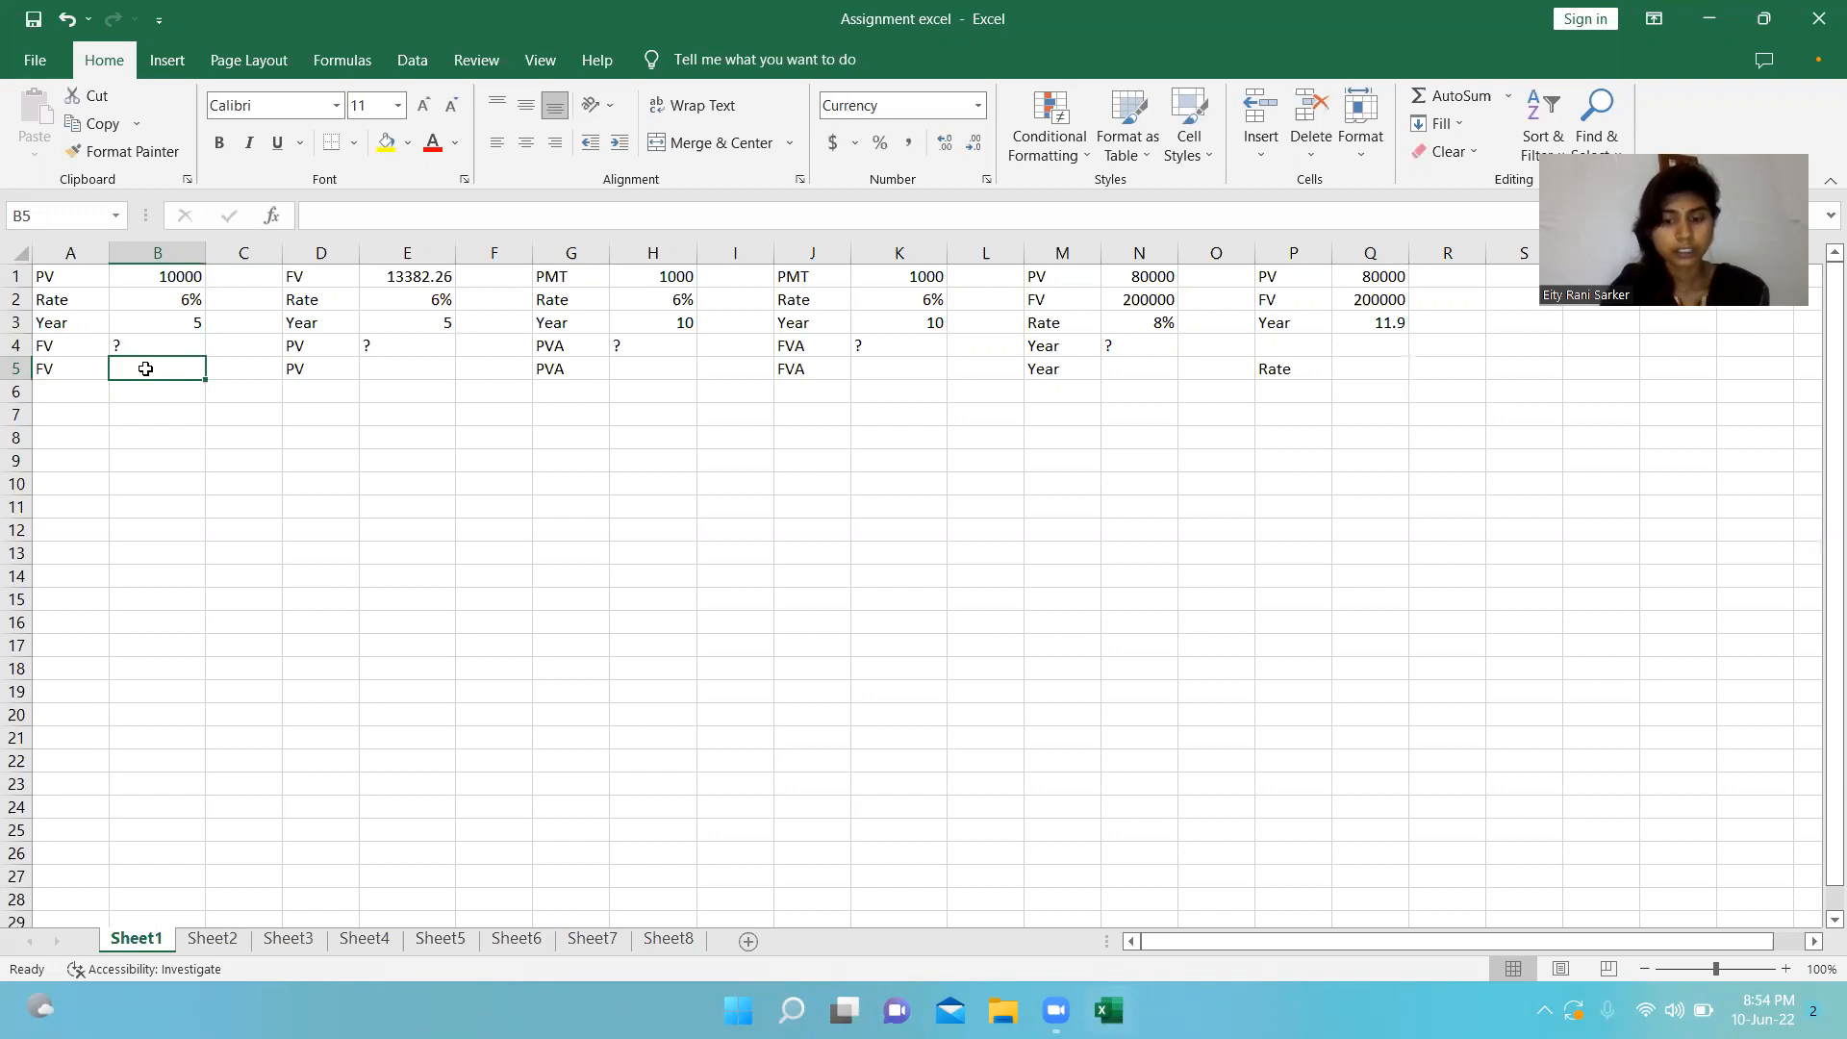
text(=)
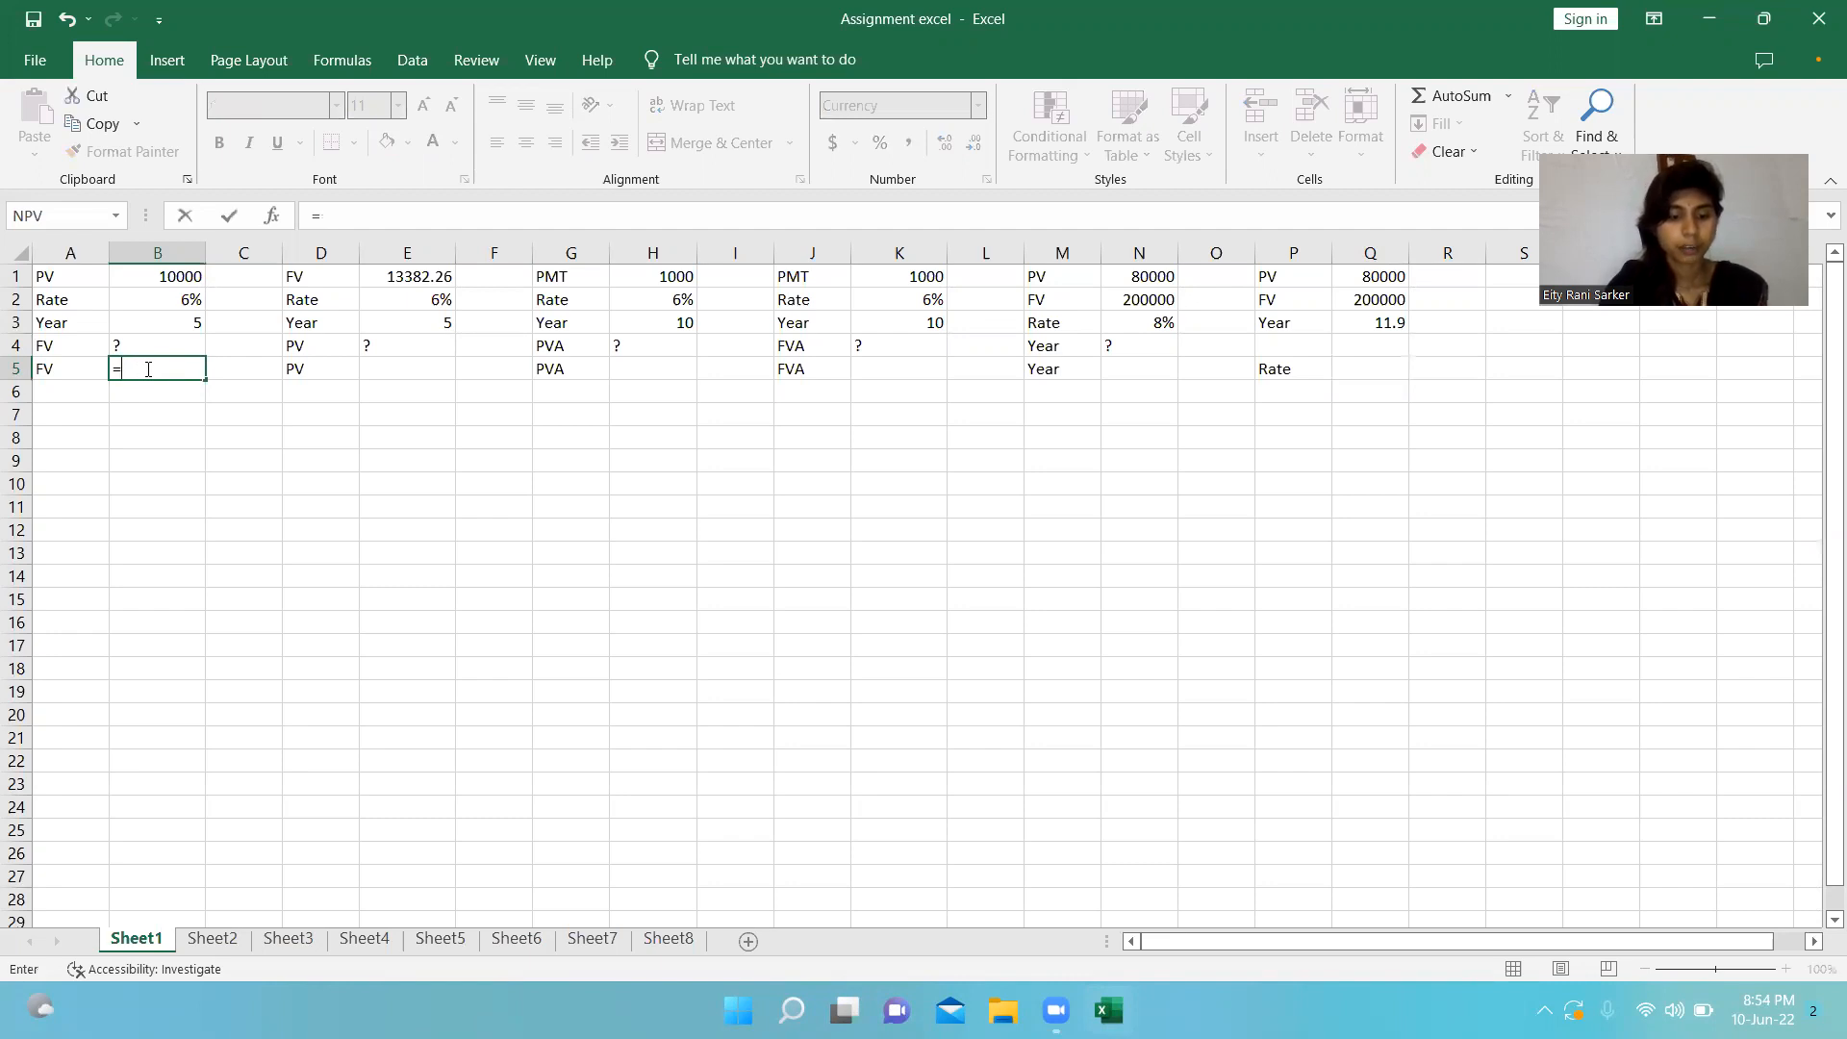
text(fv)
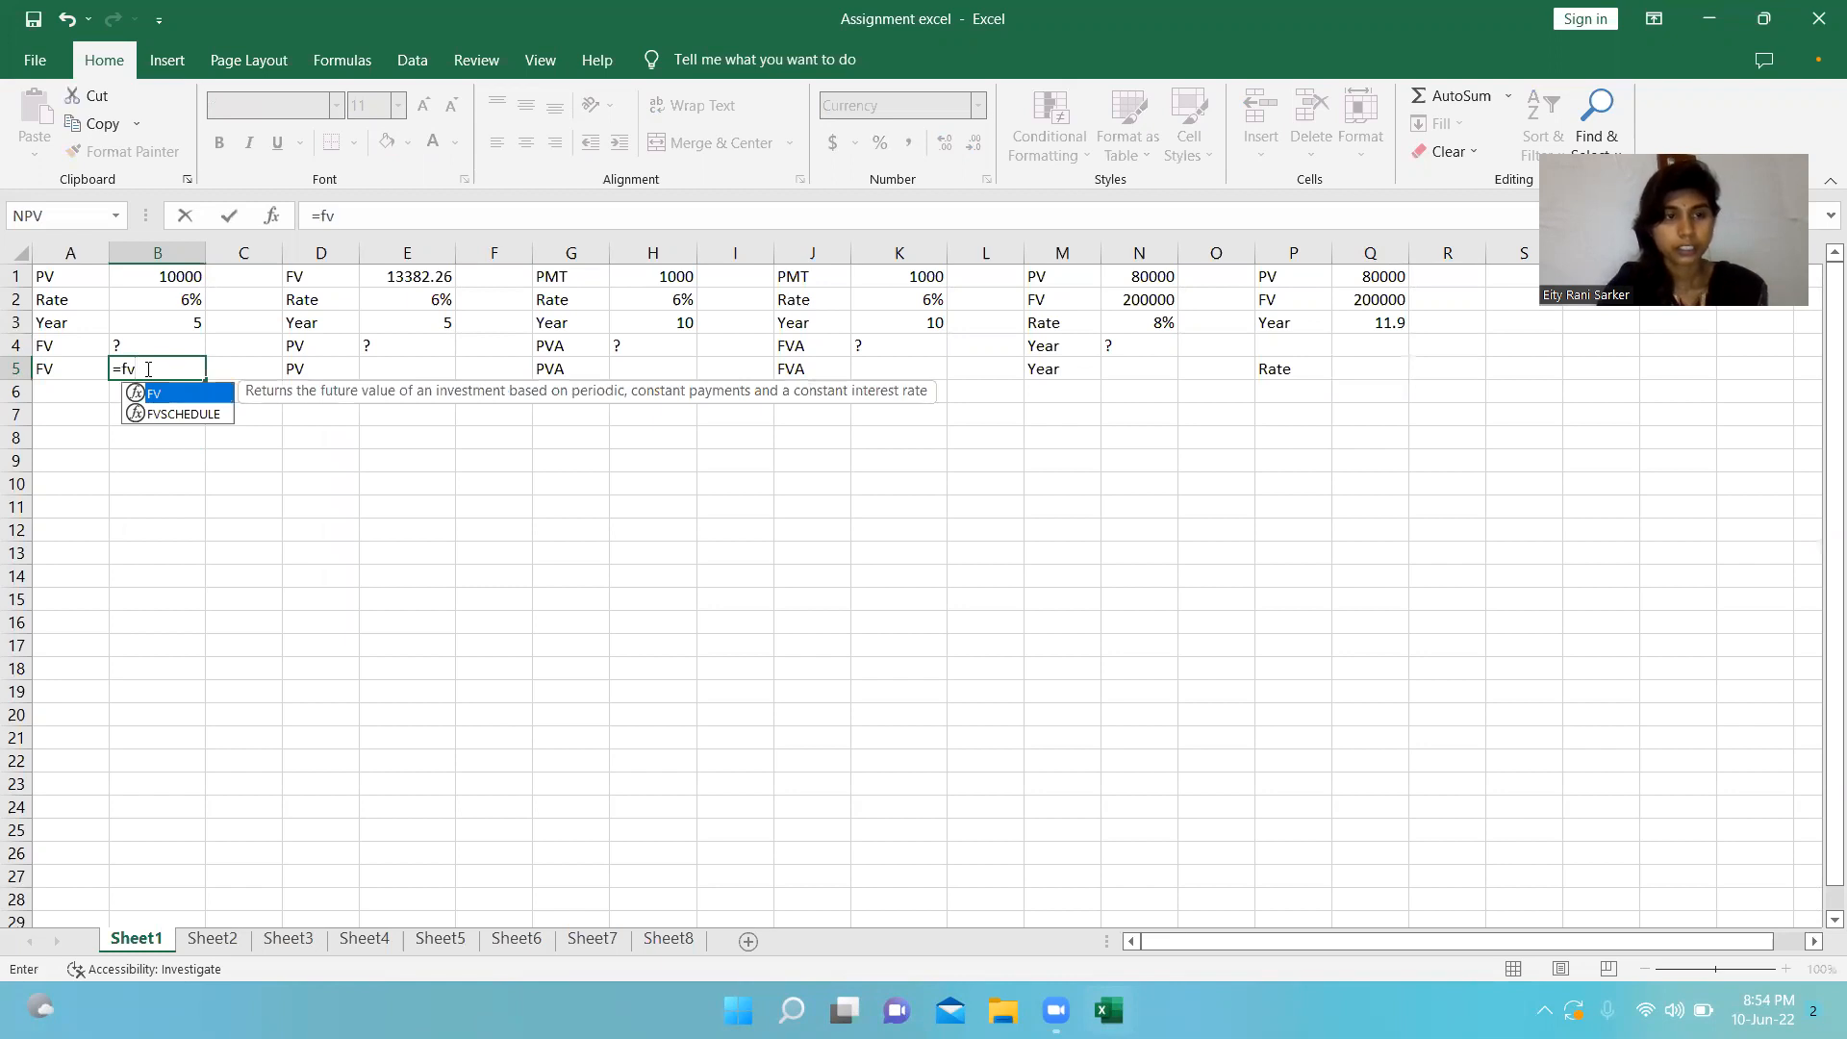
text(()
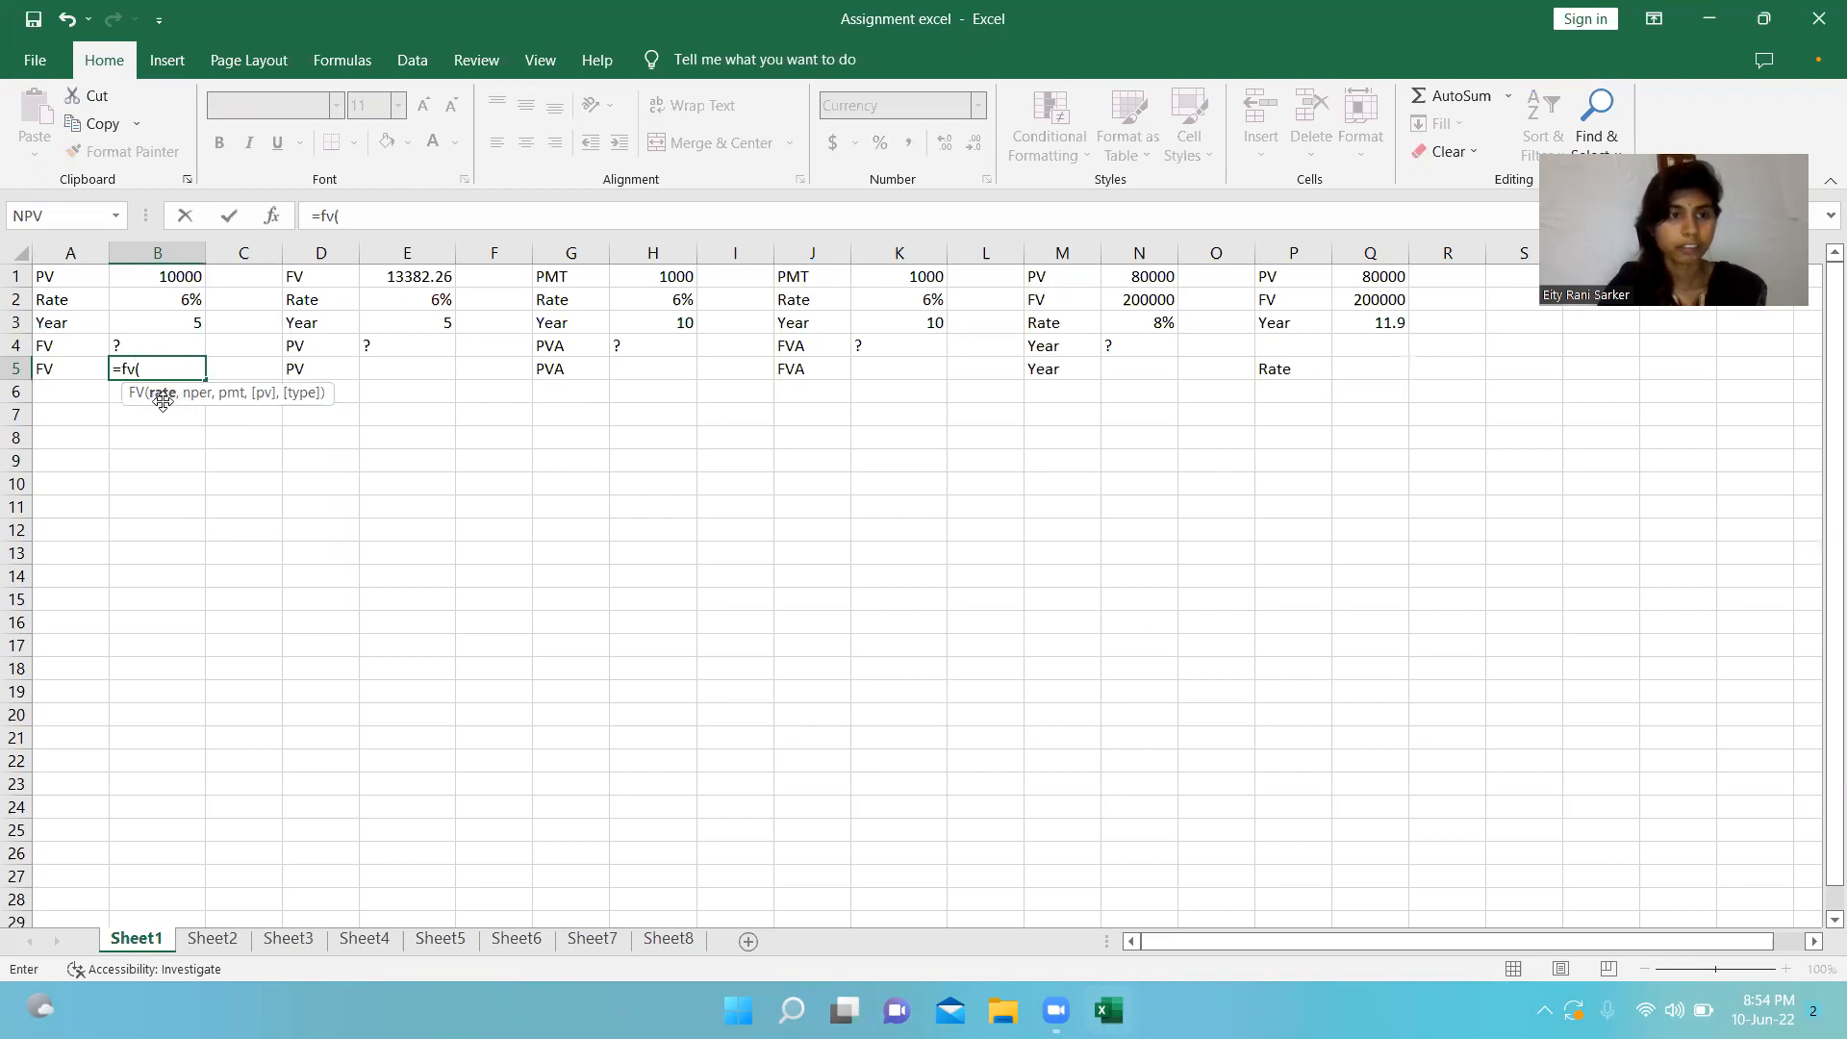
click(153, 304)
text(,)
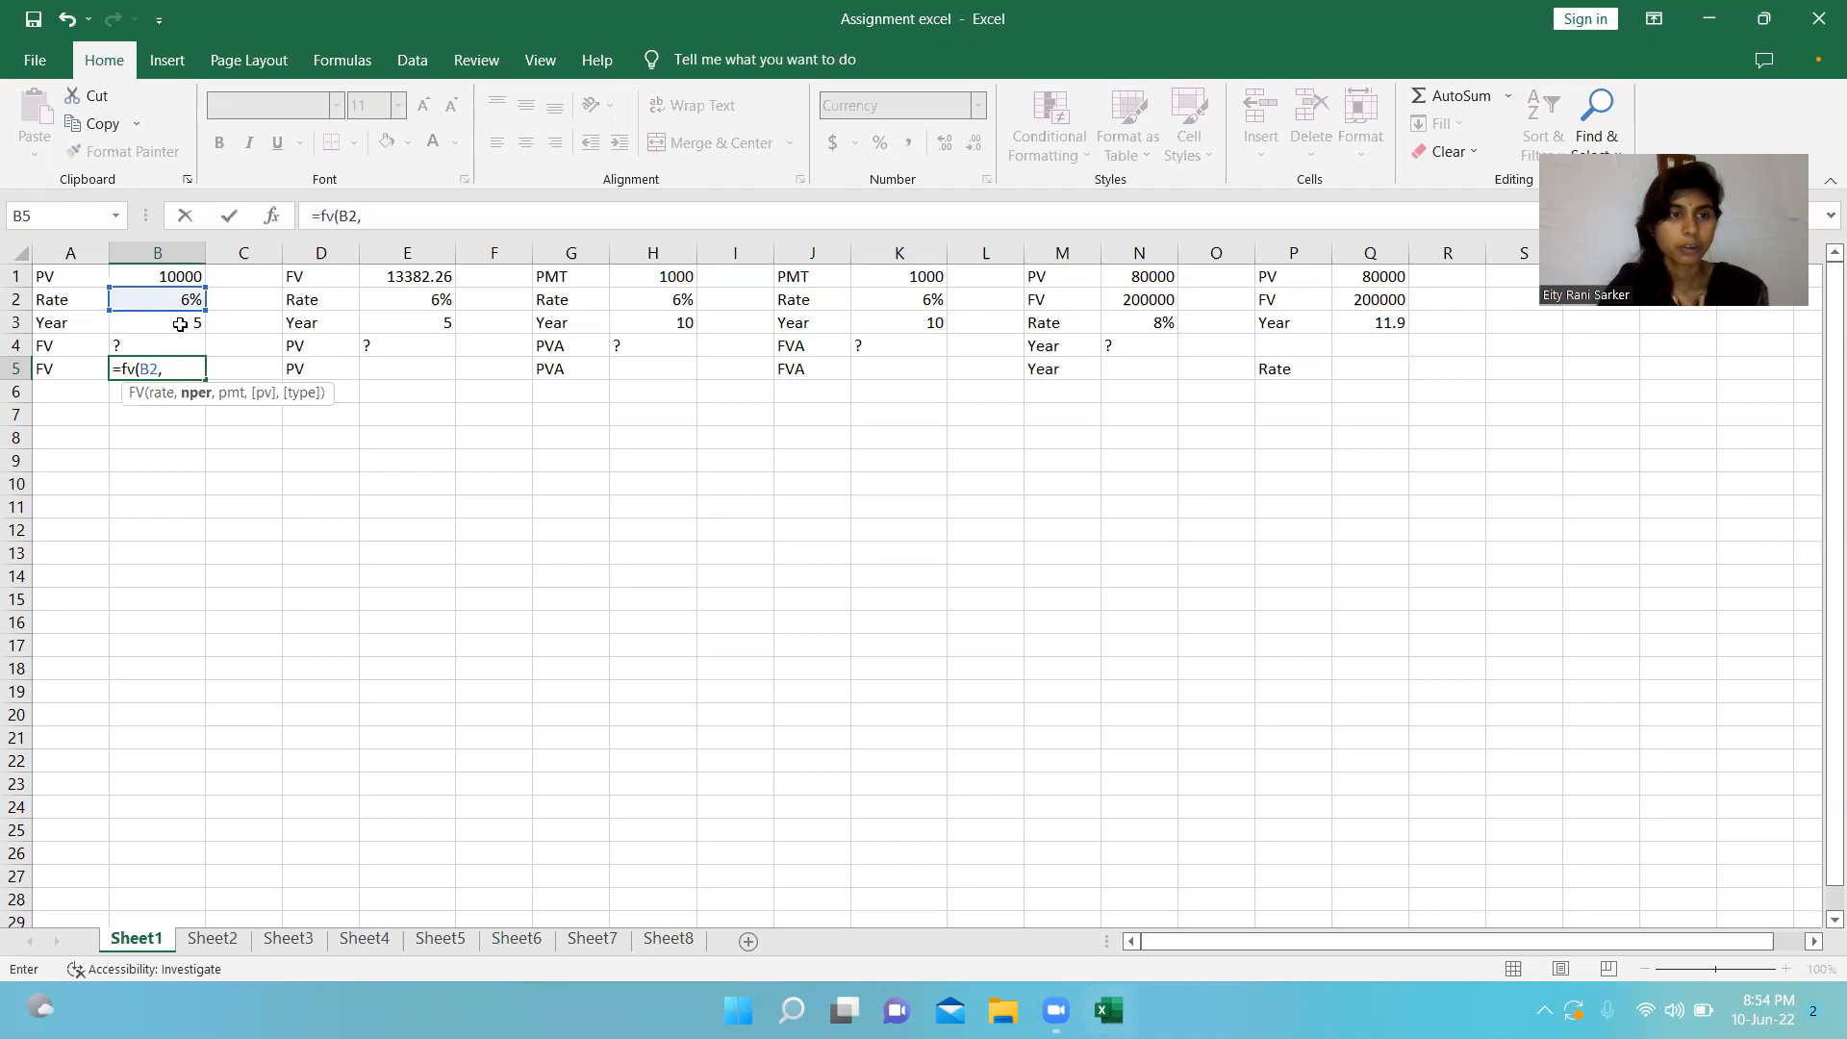
click(180, 324)
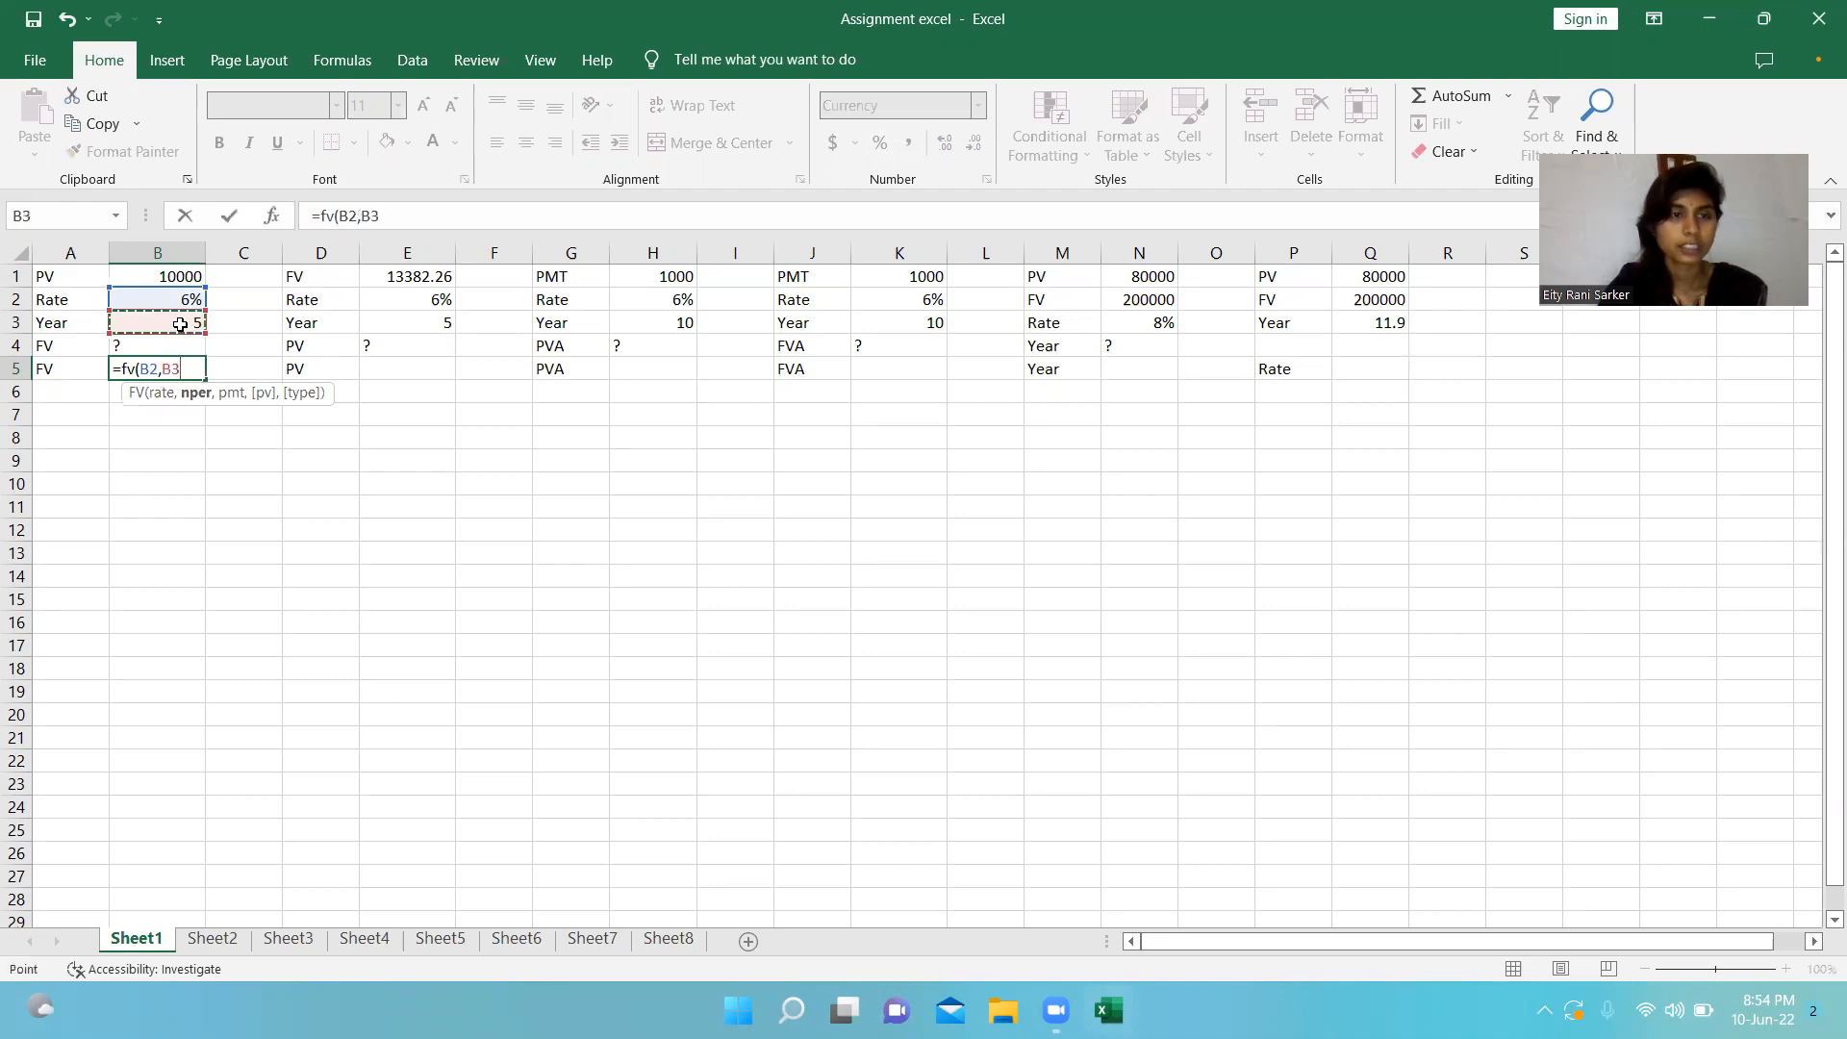
text(,)
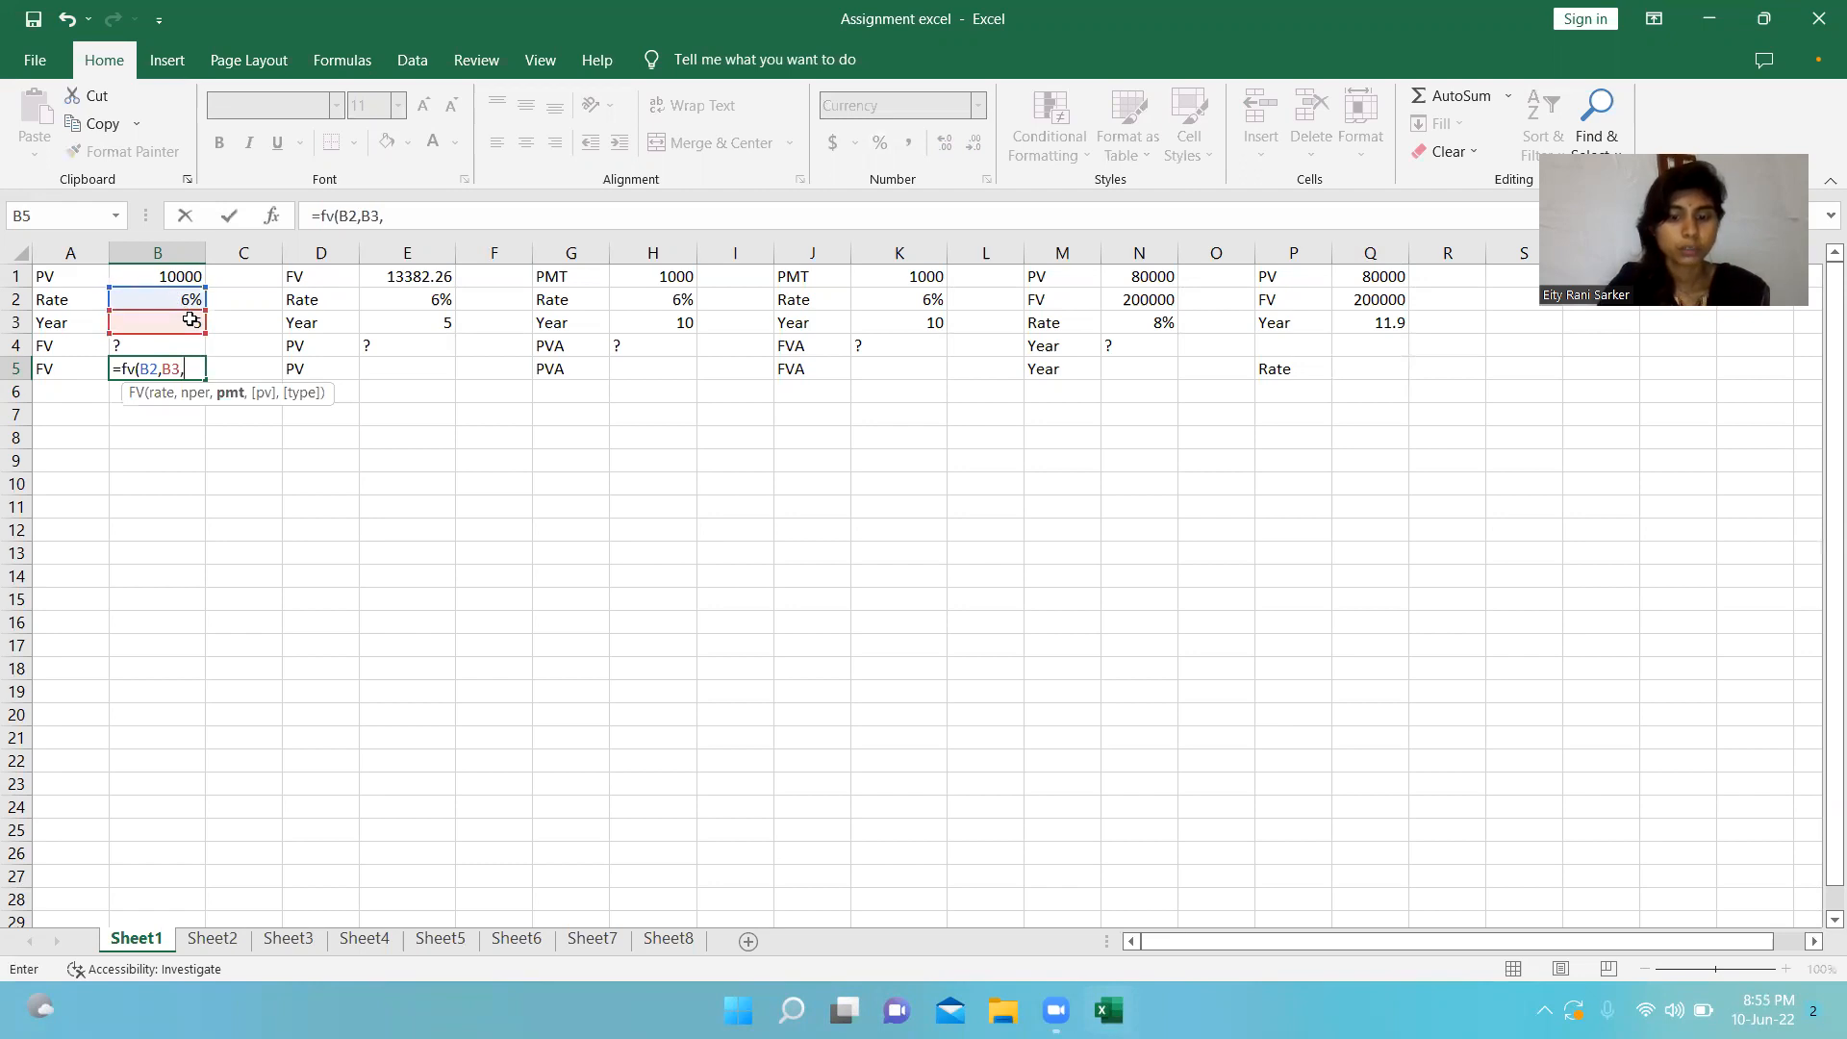
text(0,-)
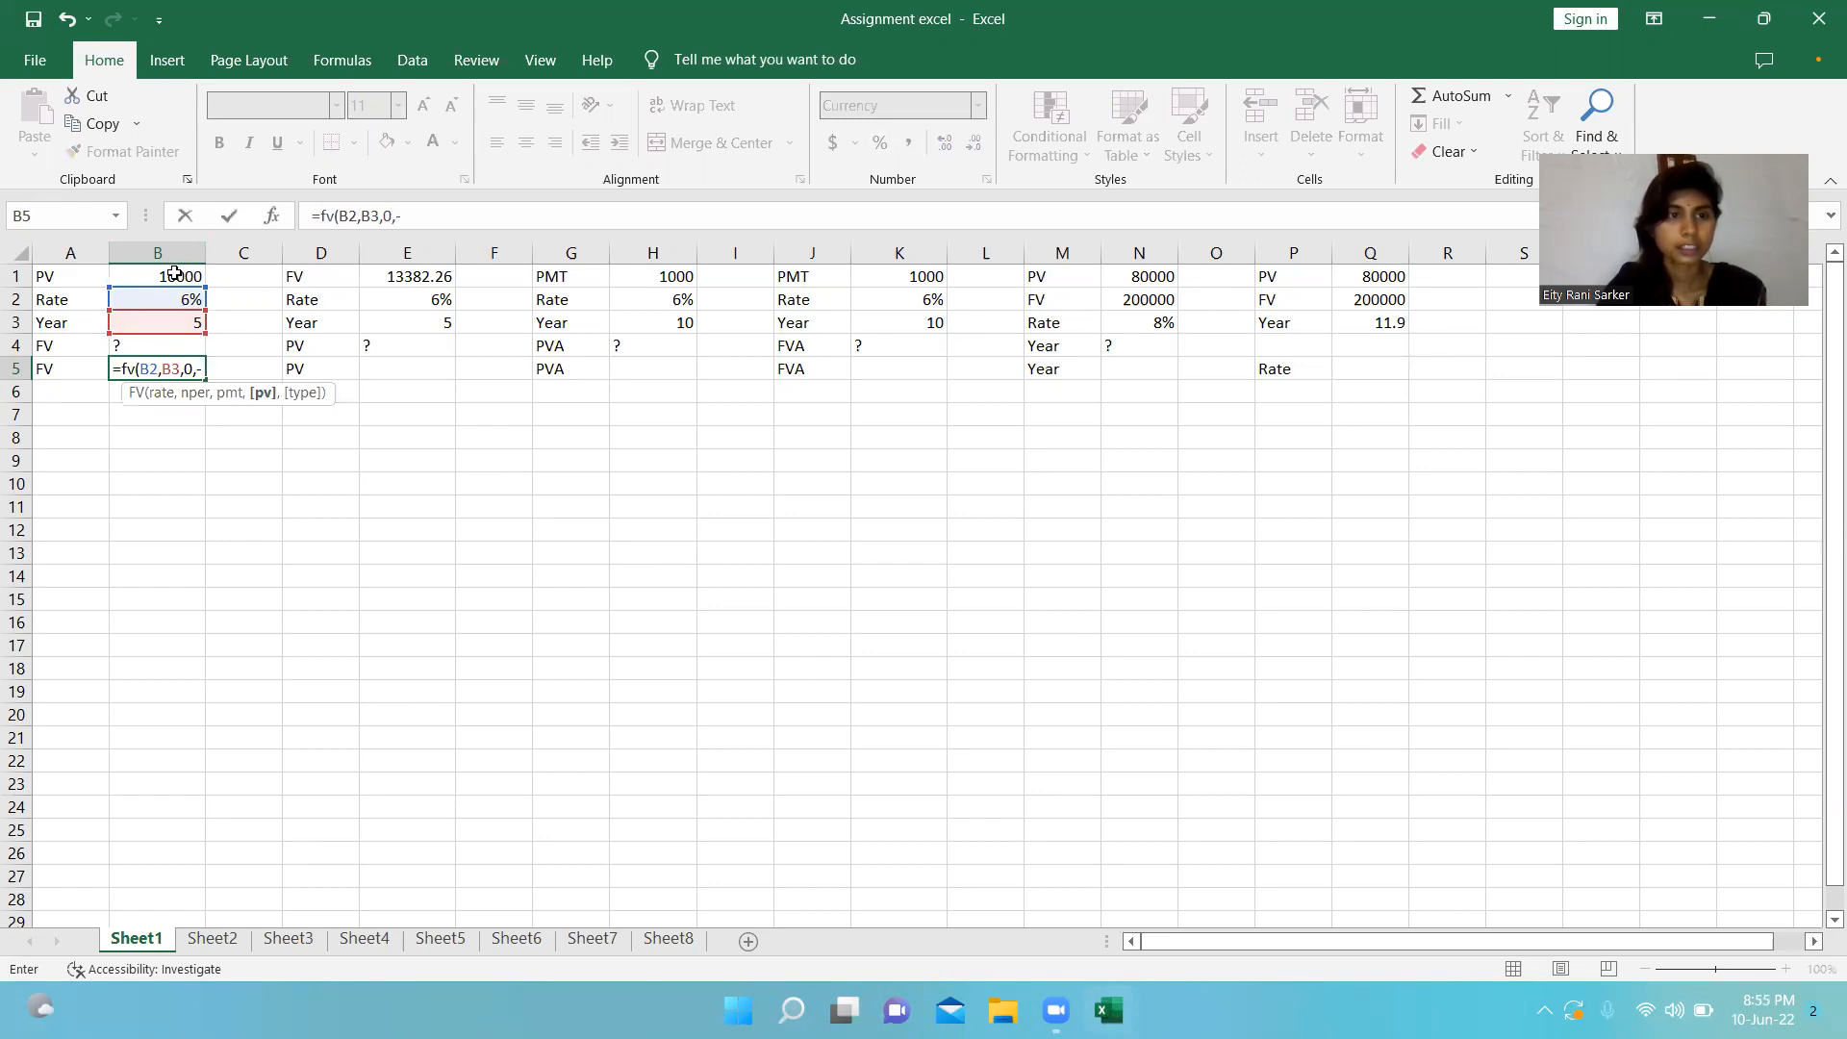
click(174, 272)
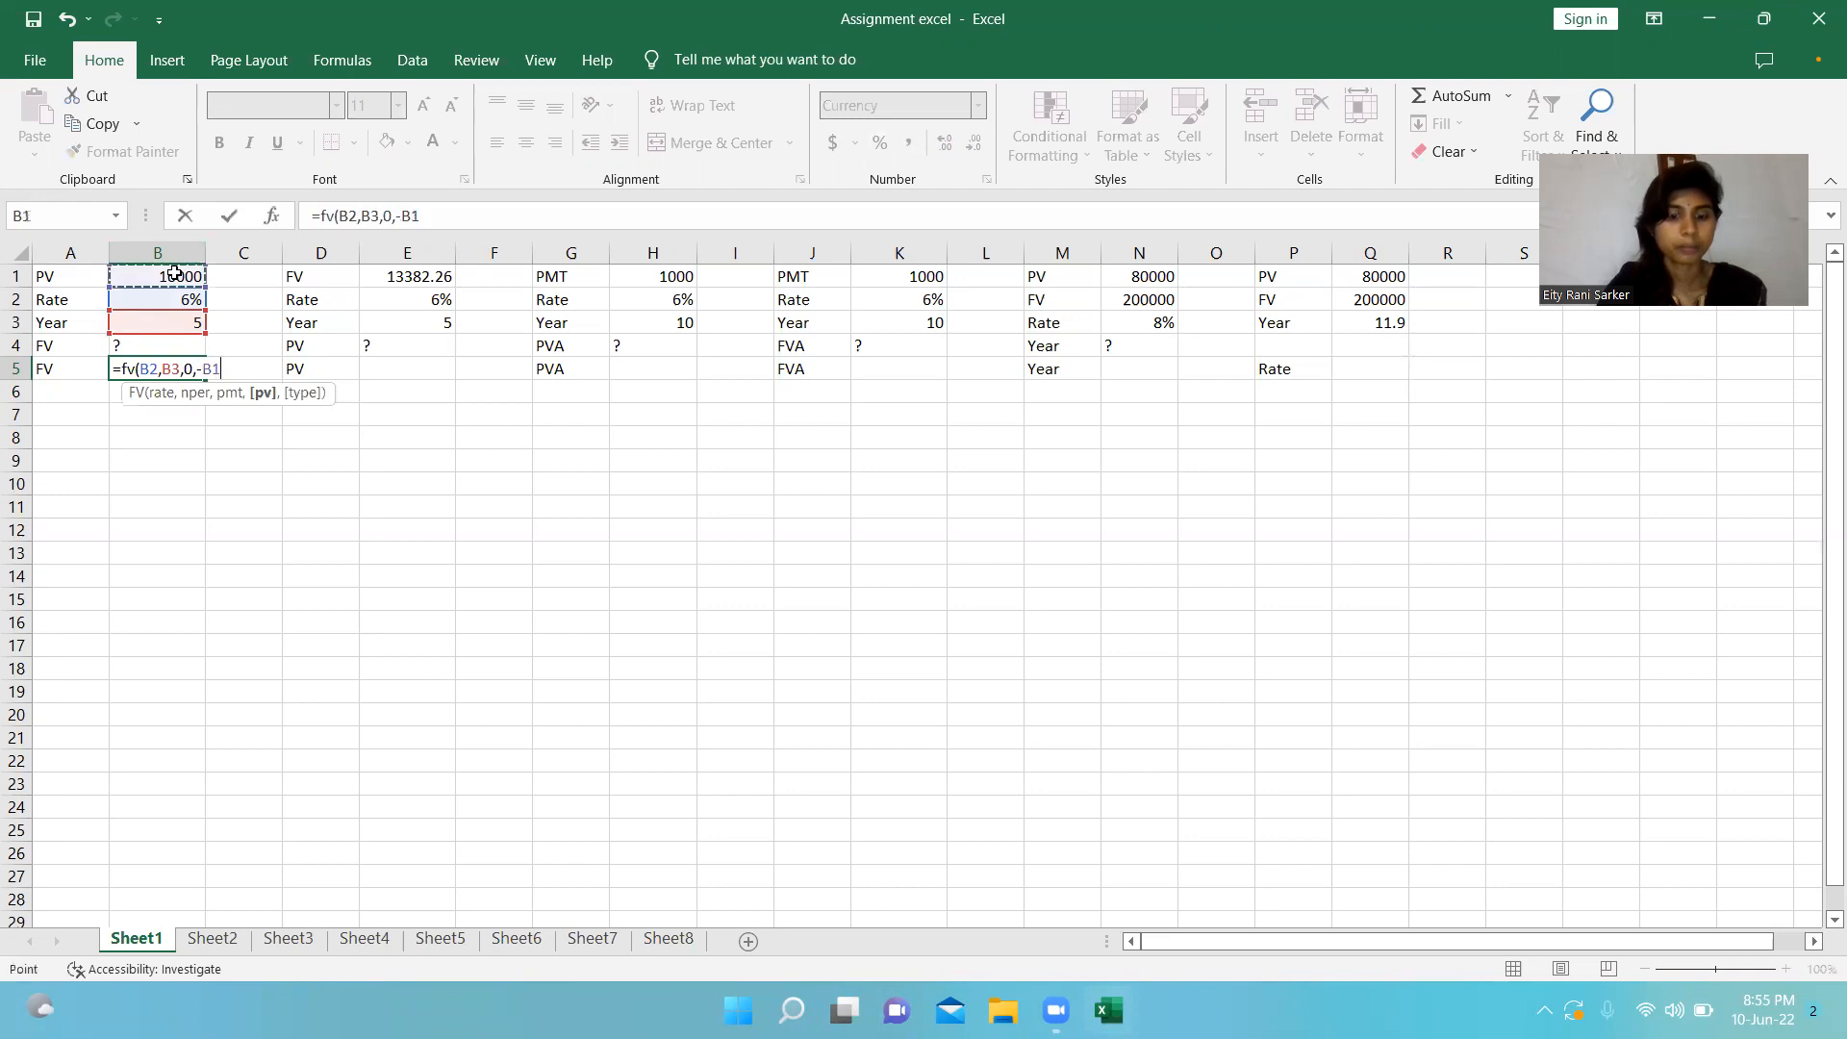
text(,)
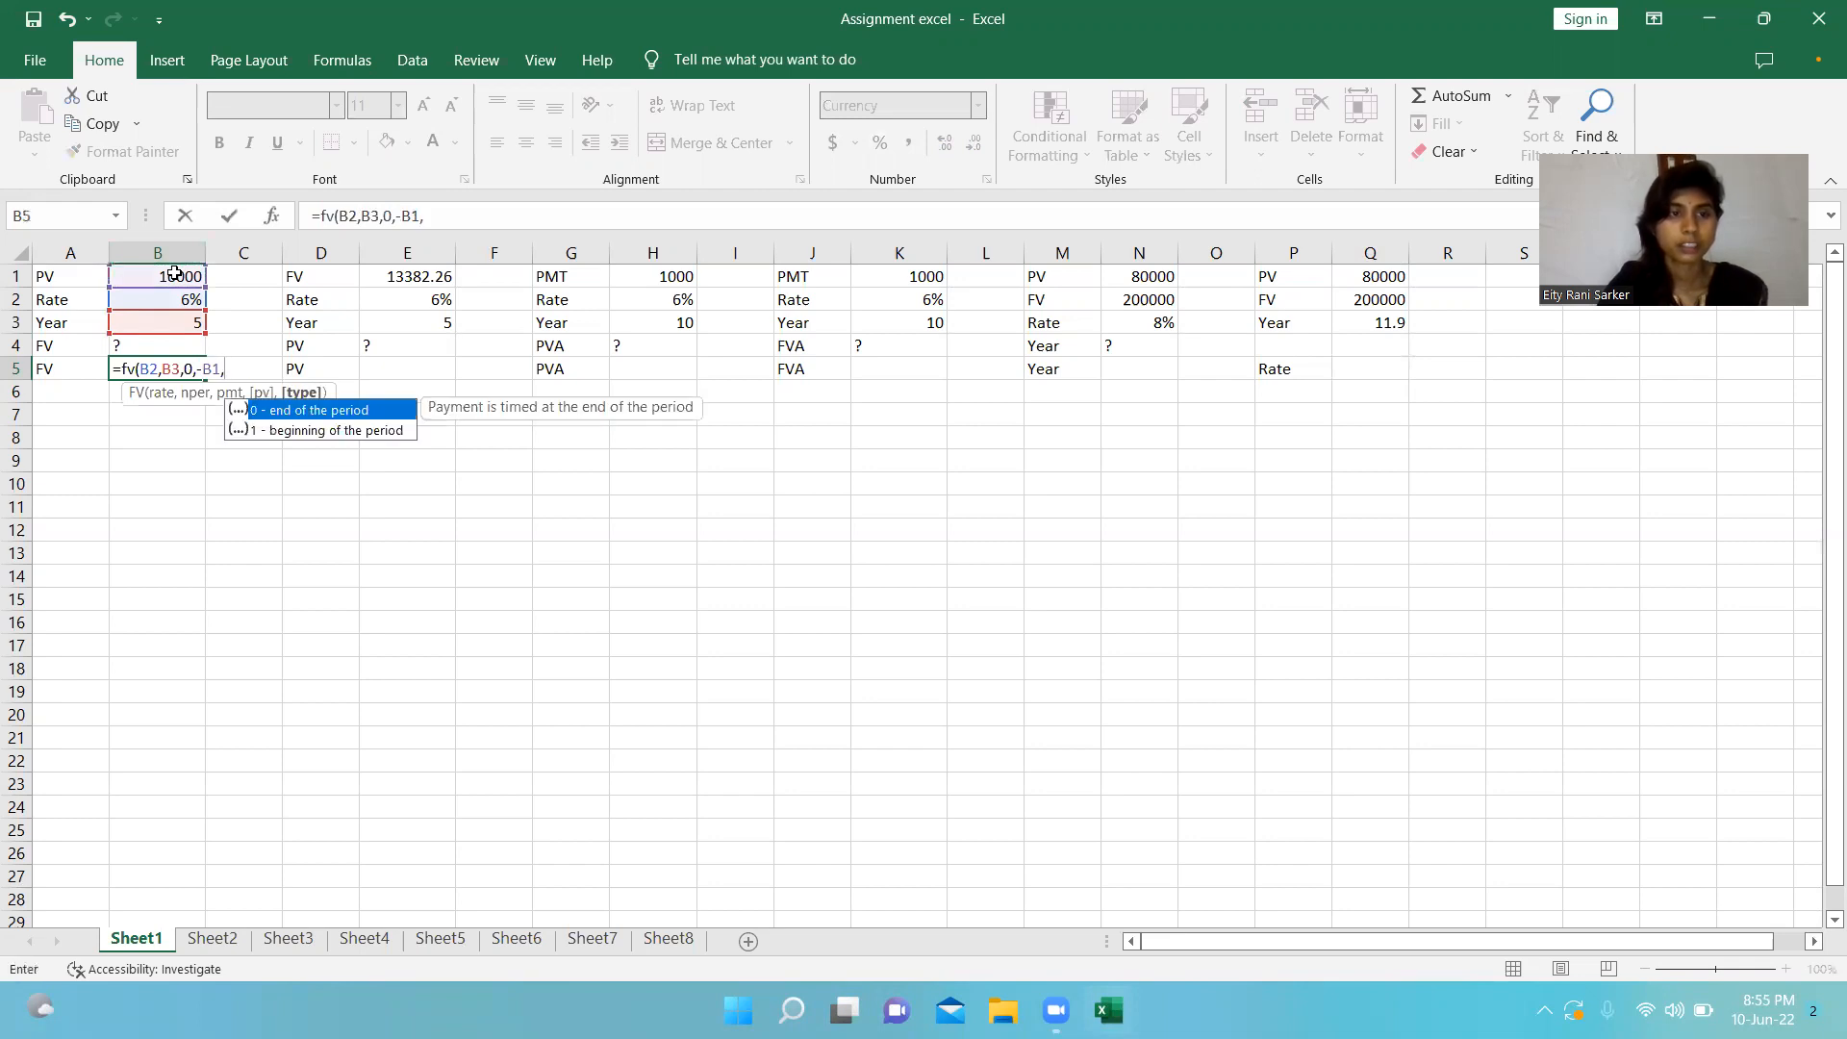
text(0)
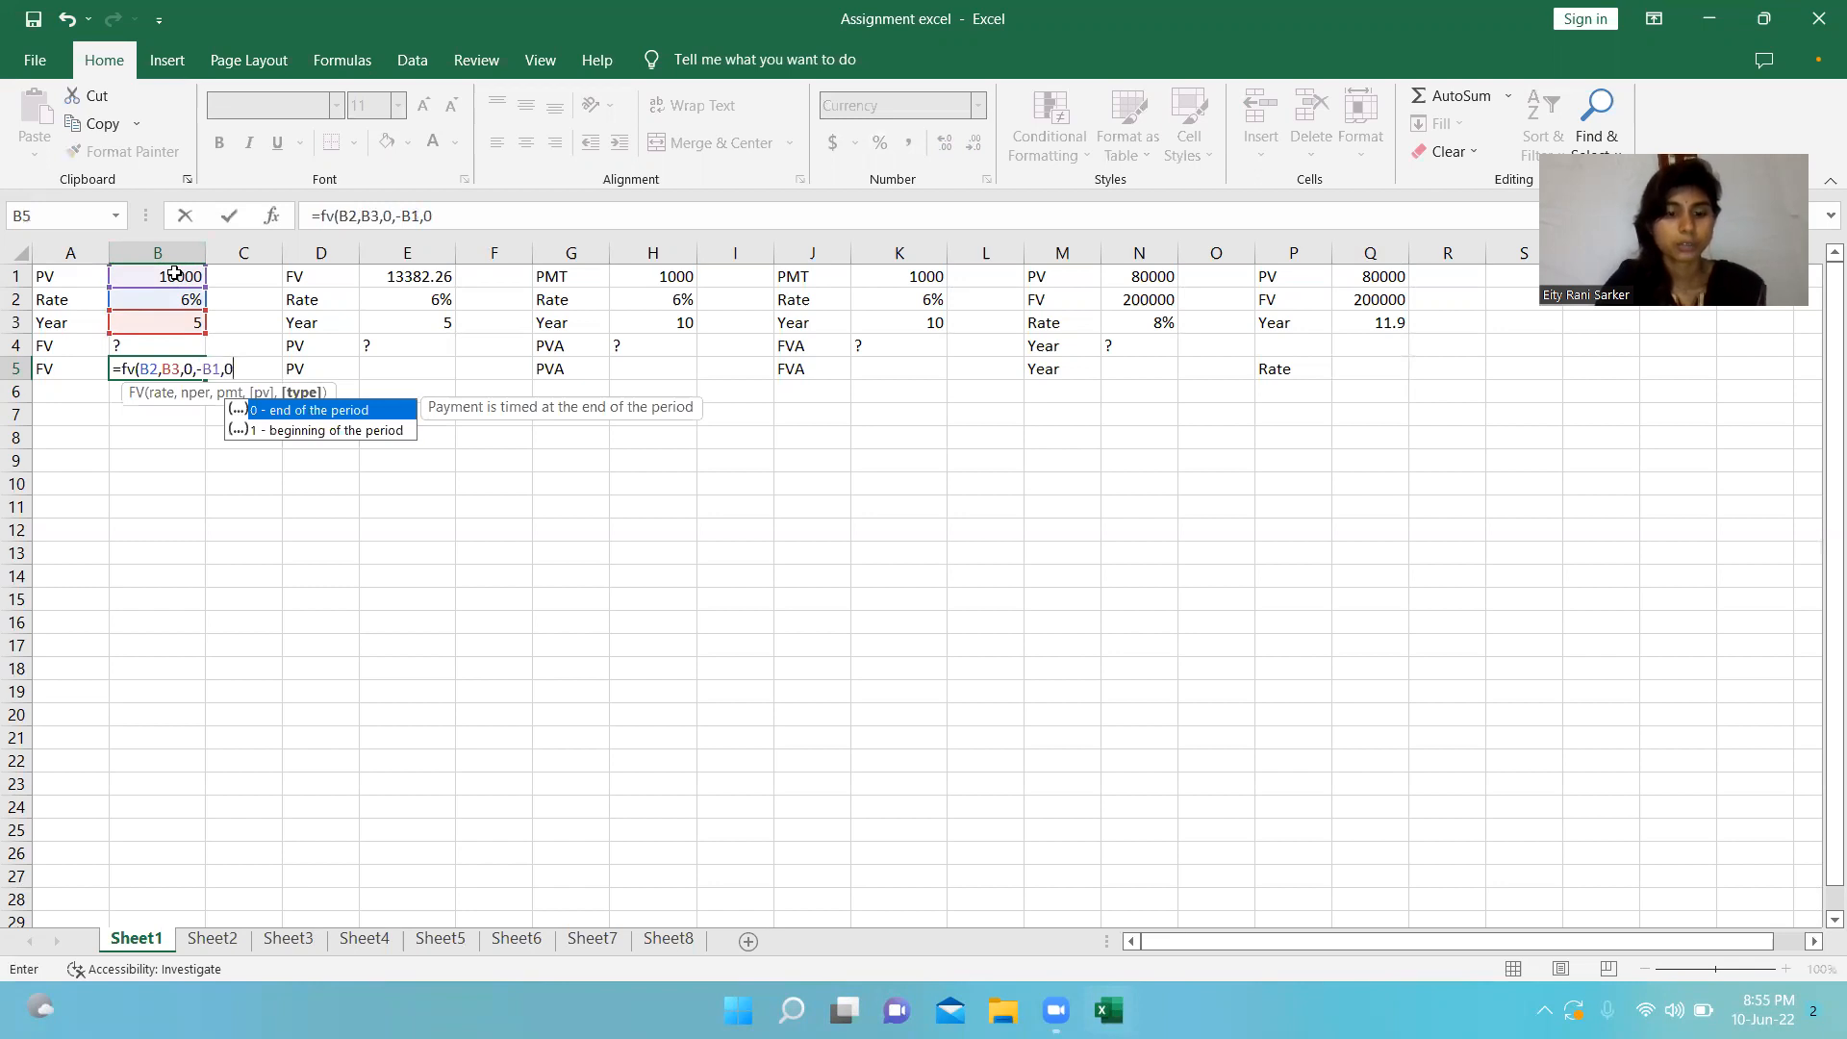
text())
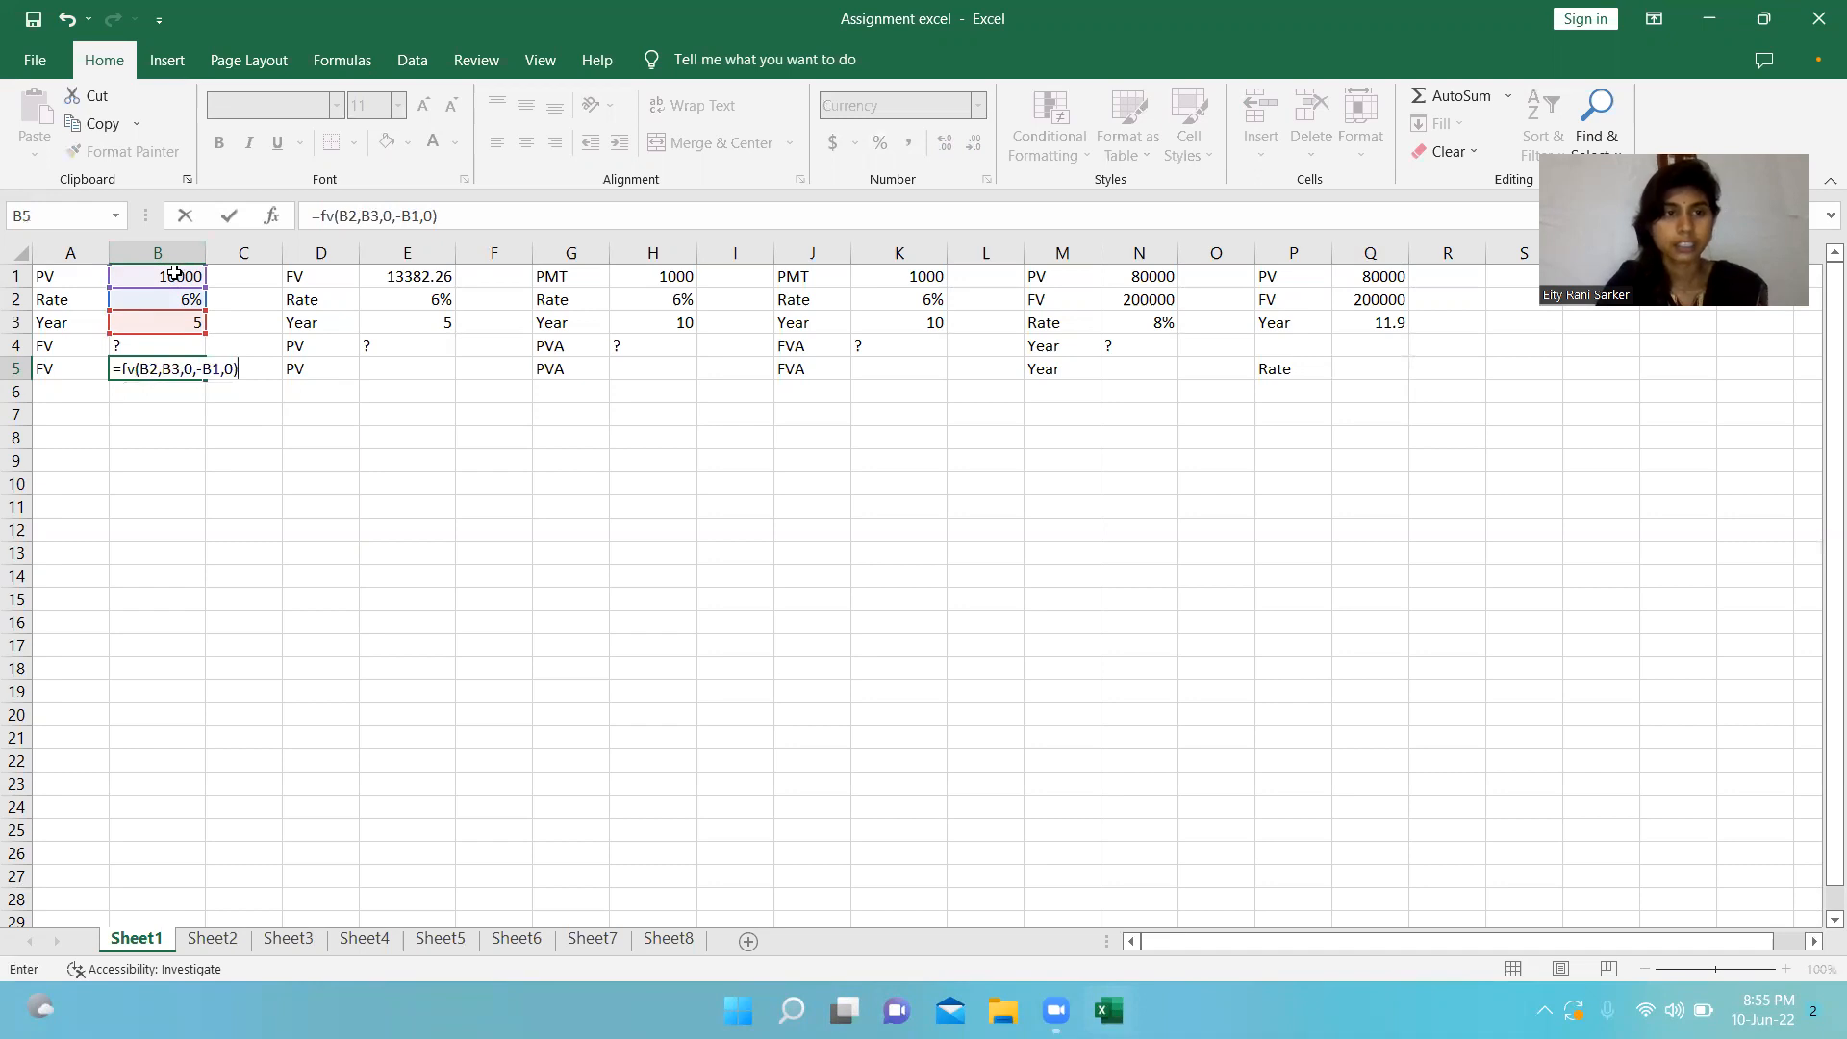
key(Return)
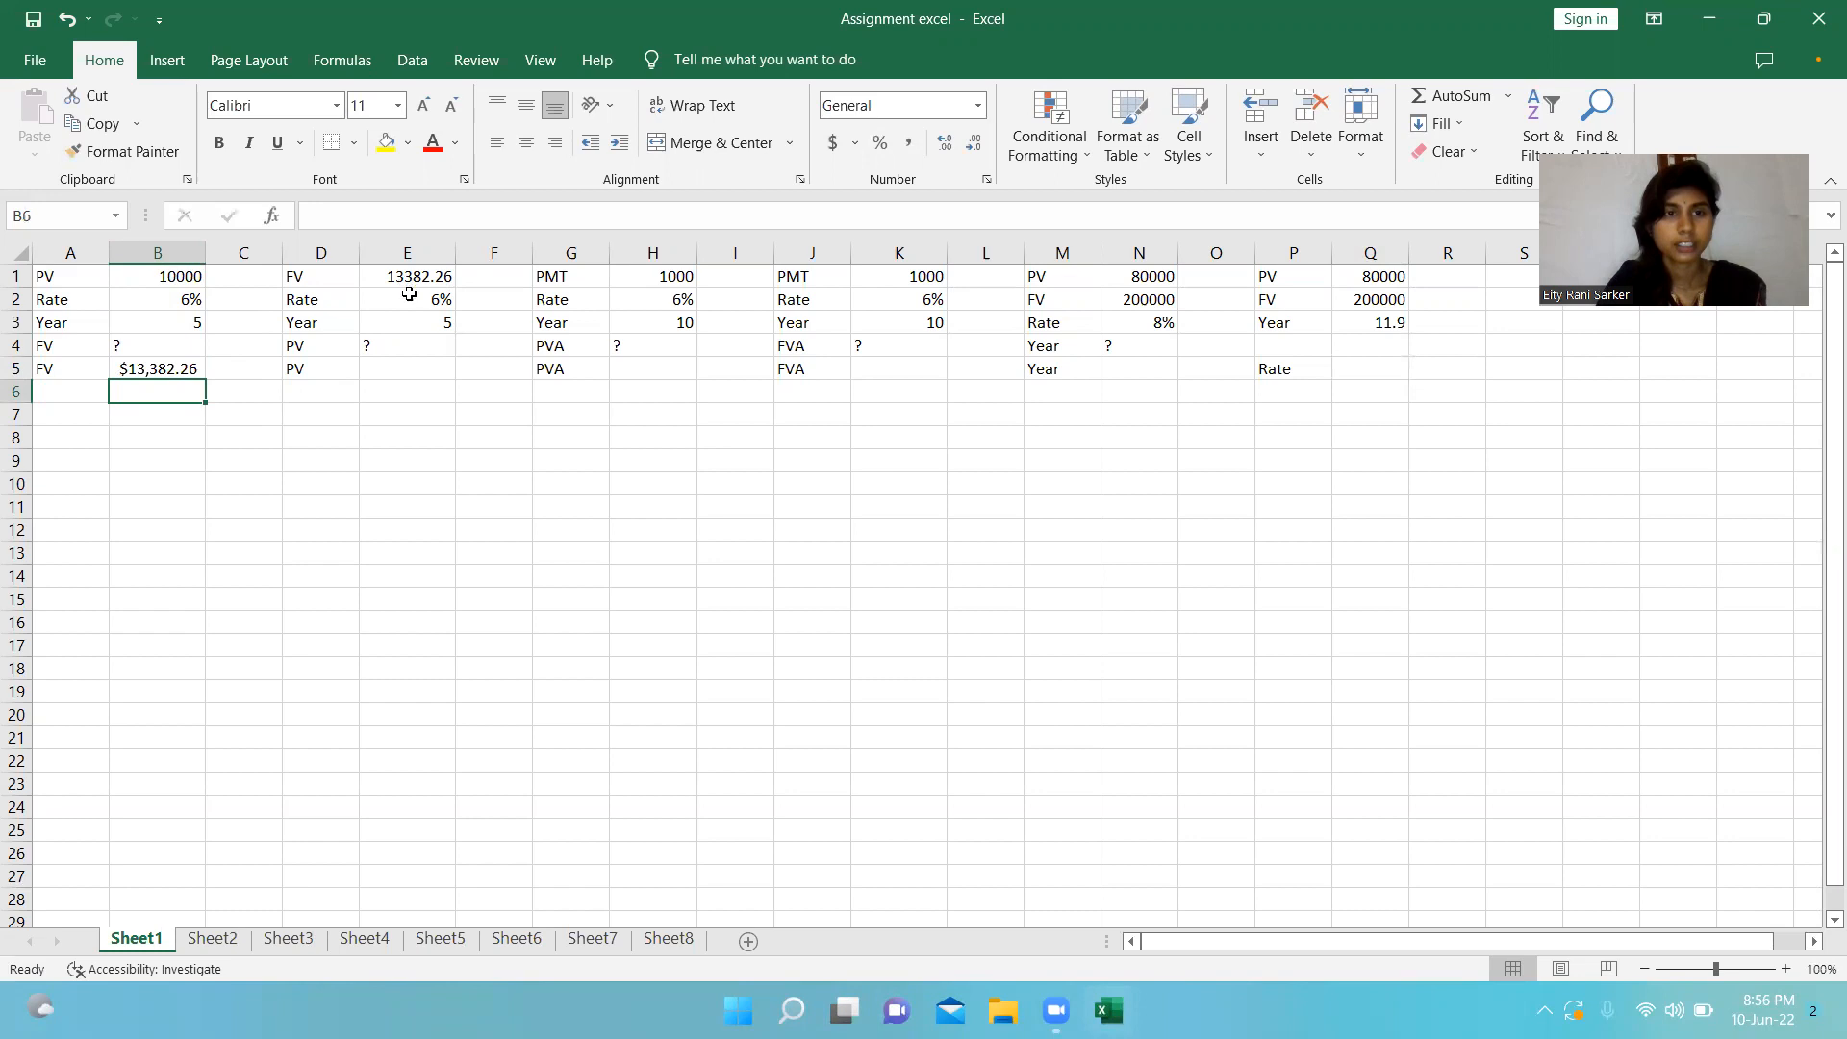
click(409, 296)
click(407, 320)
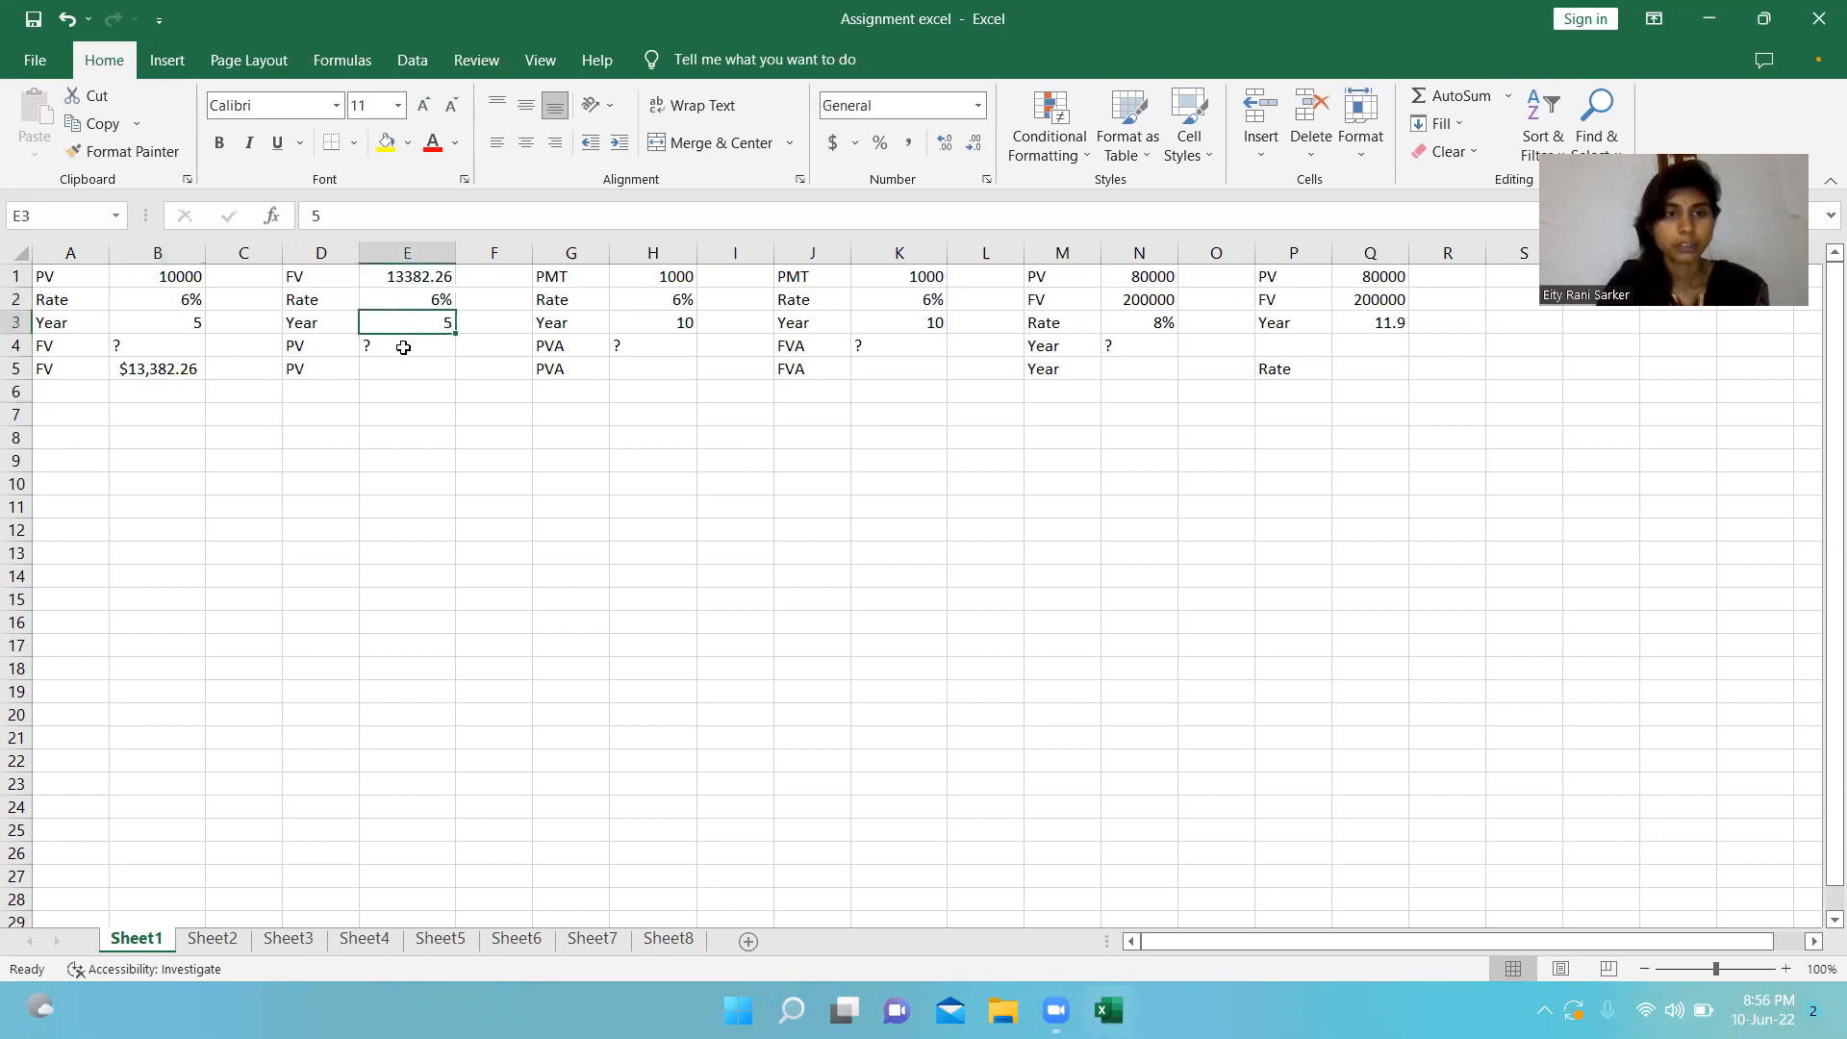
click(405, 345)
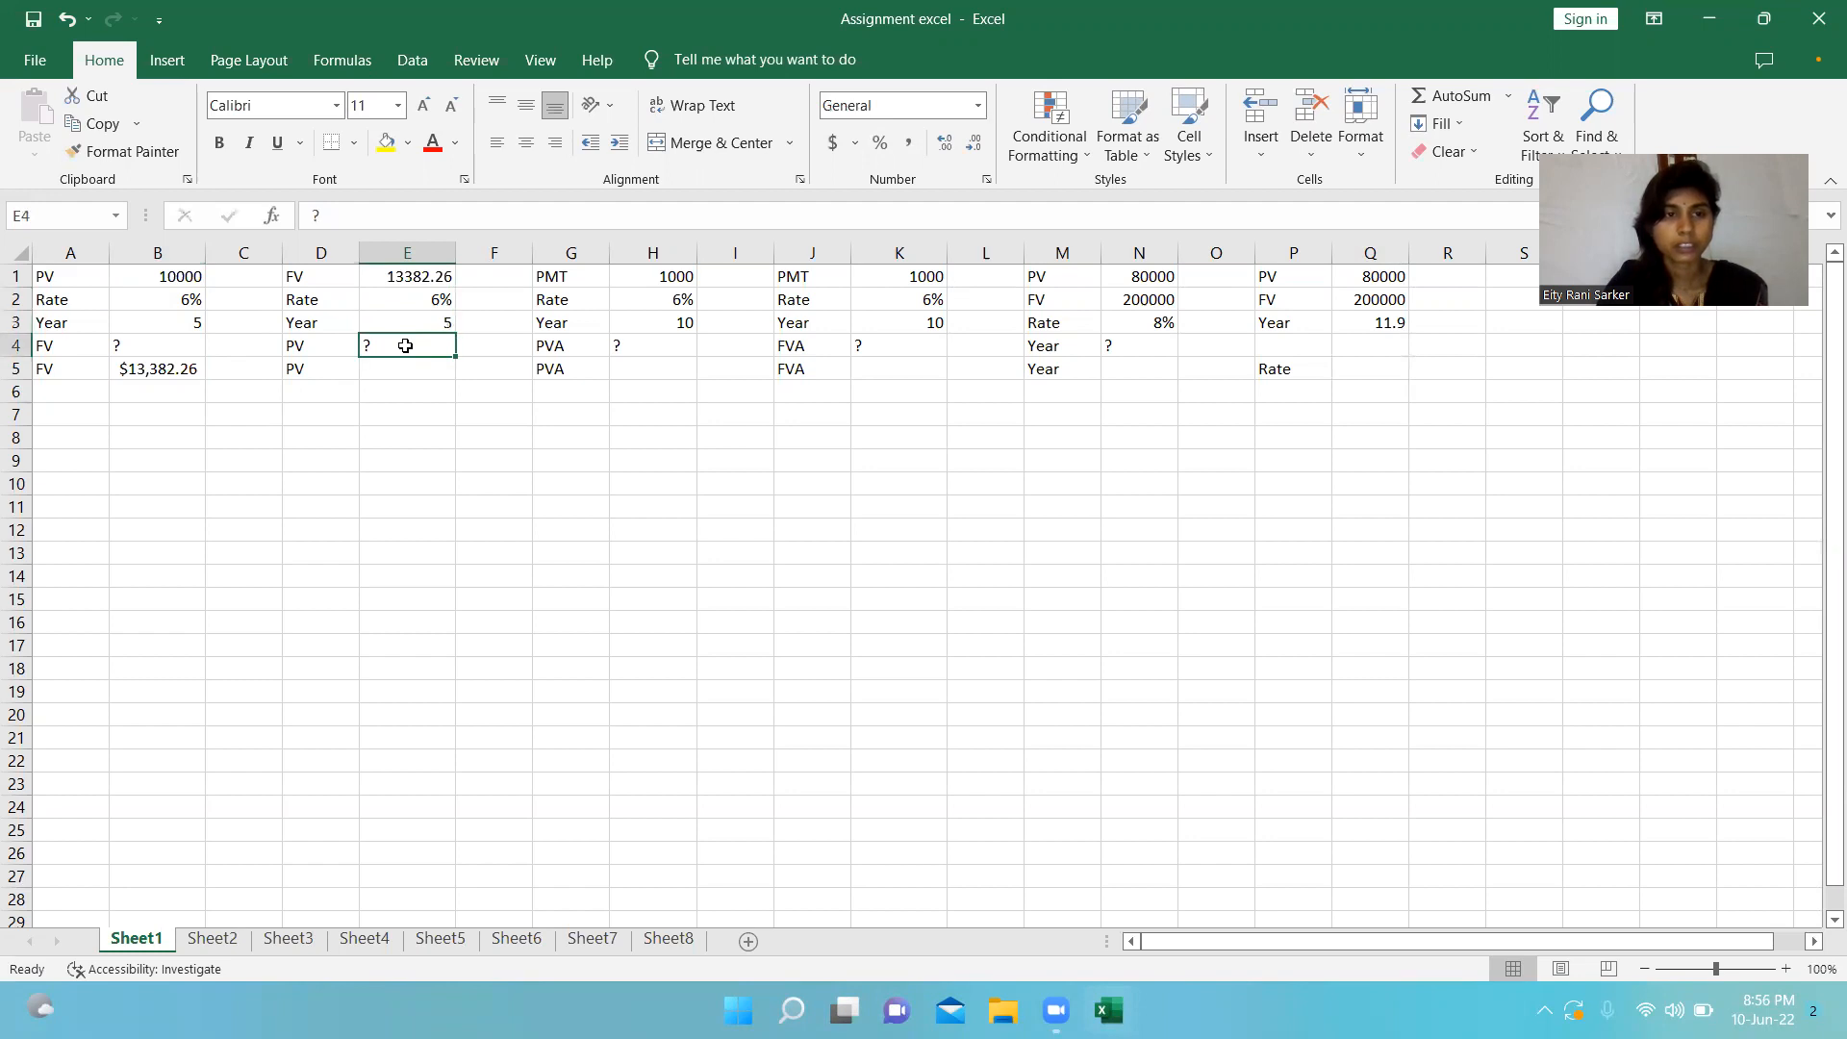
Calculate the present value in cell E5 with the formula =PV(E2,E3,0,-E1,0).
click(388, 372)
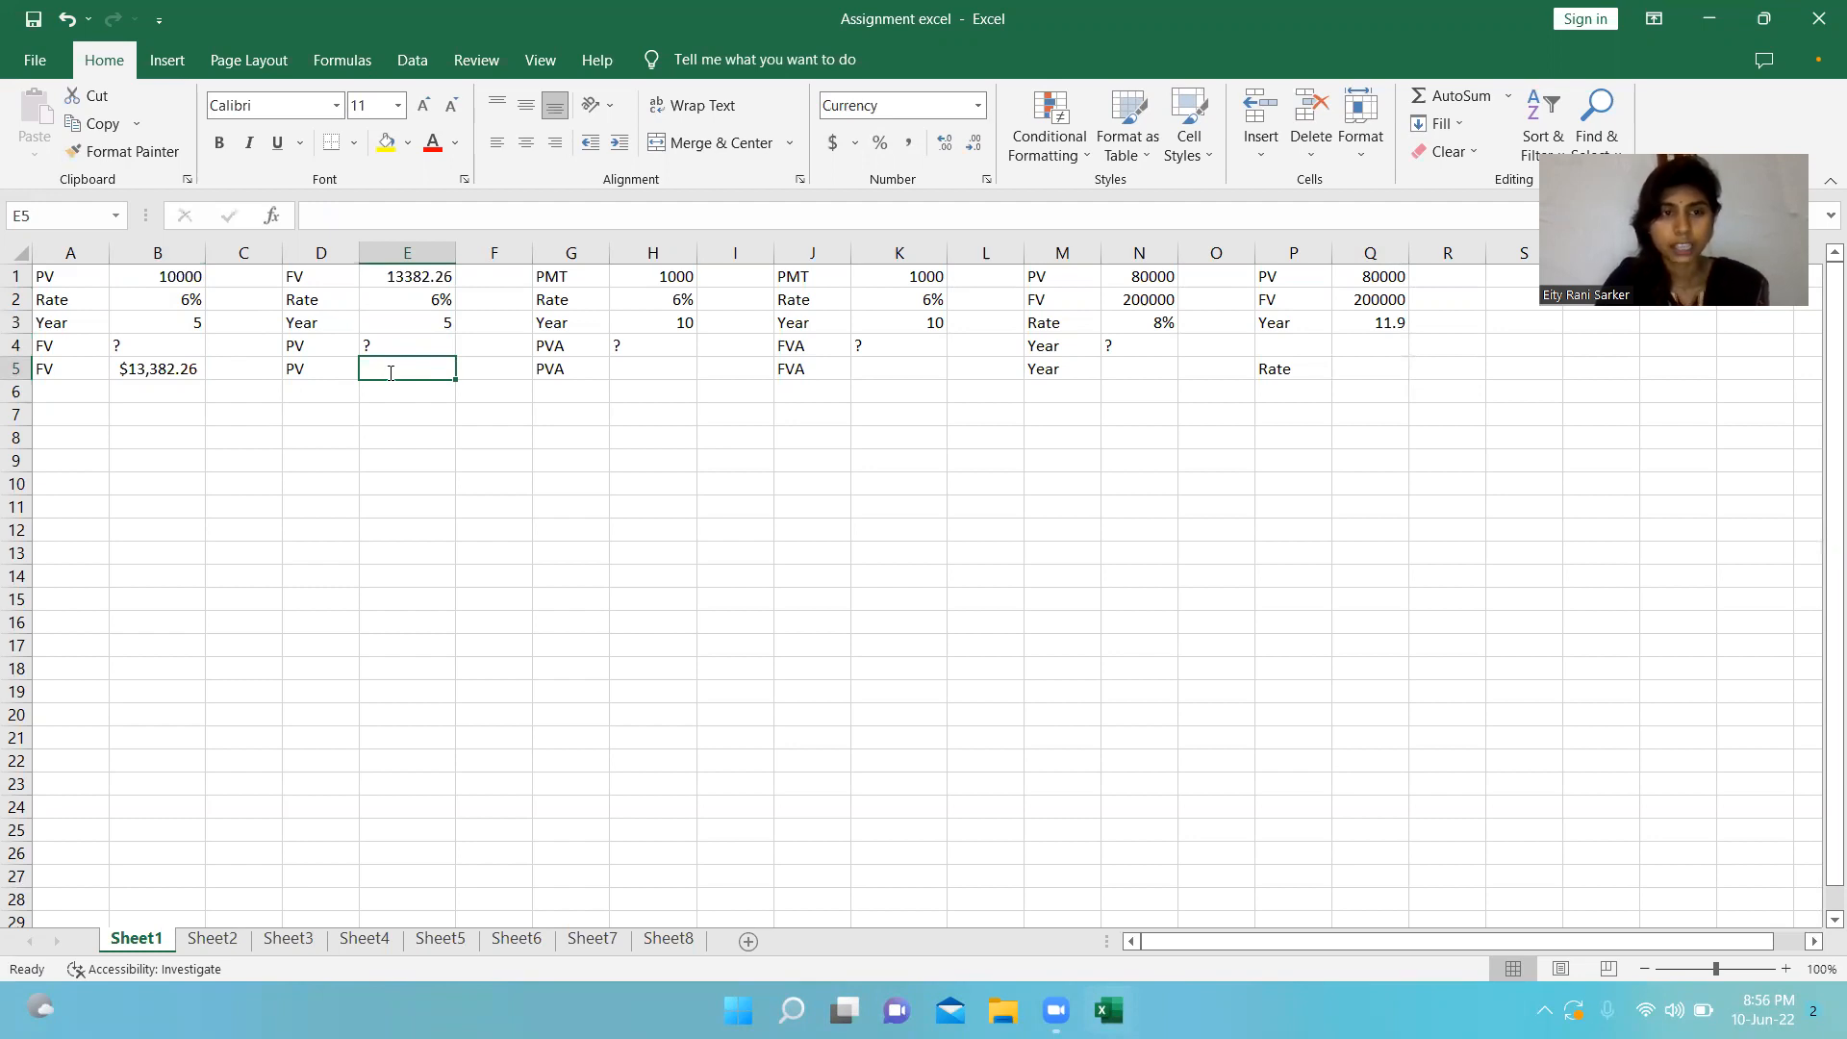
text(=)
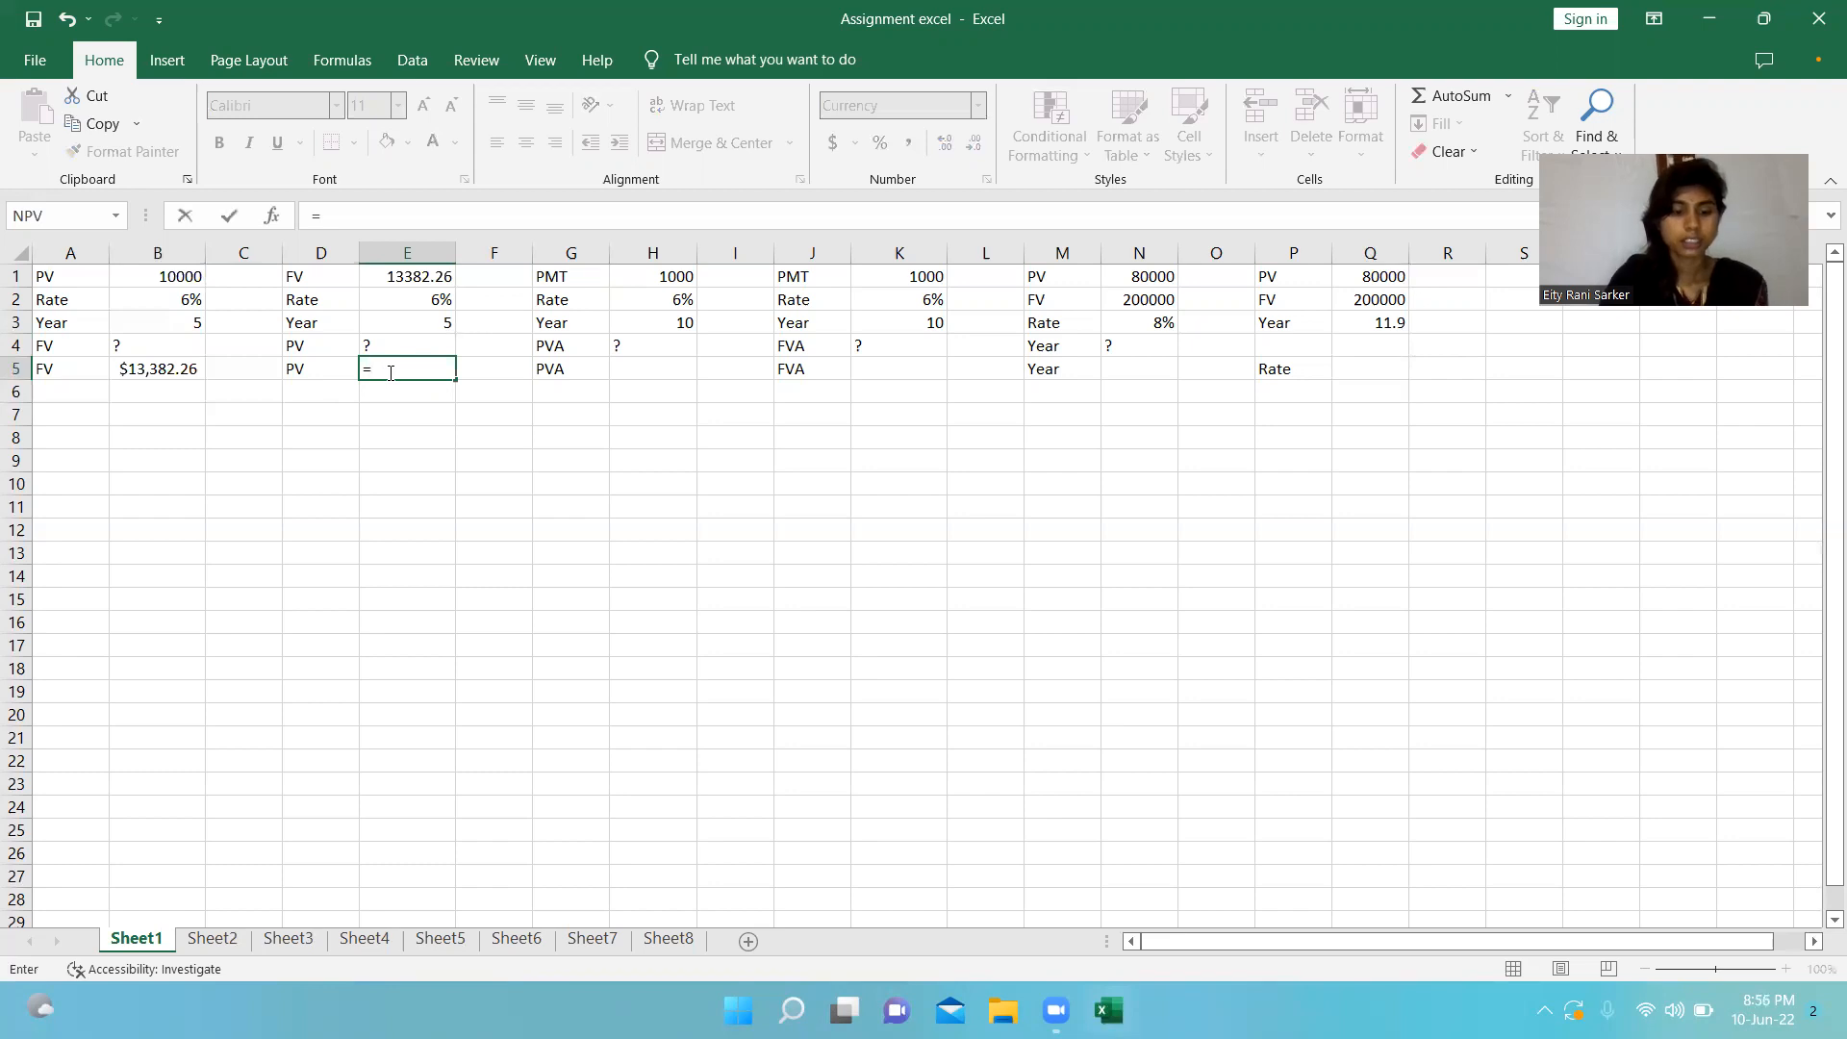
text(PV)
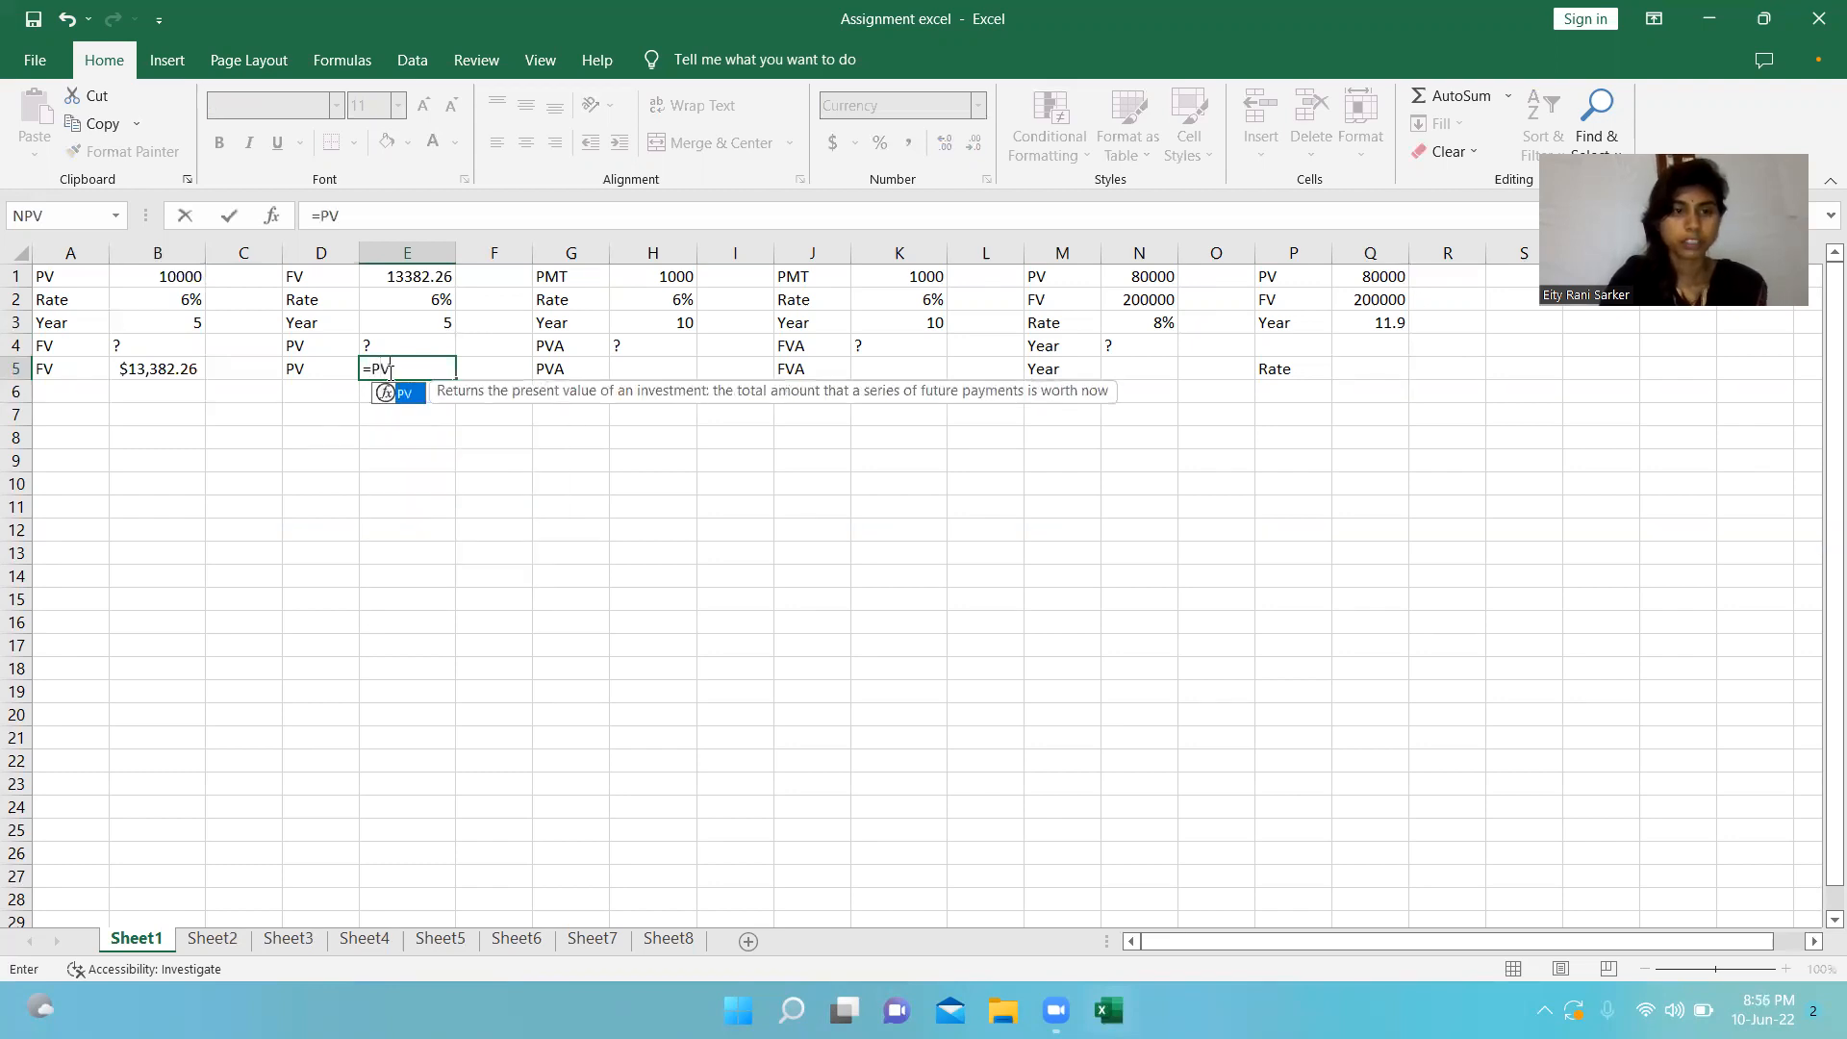
text(()
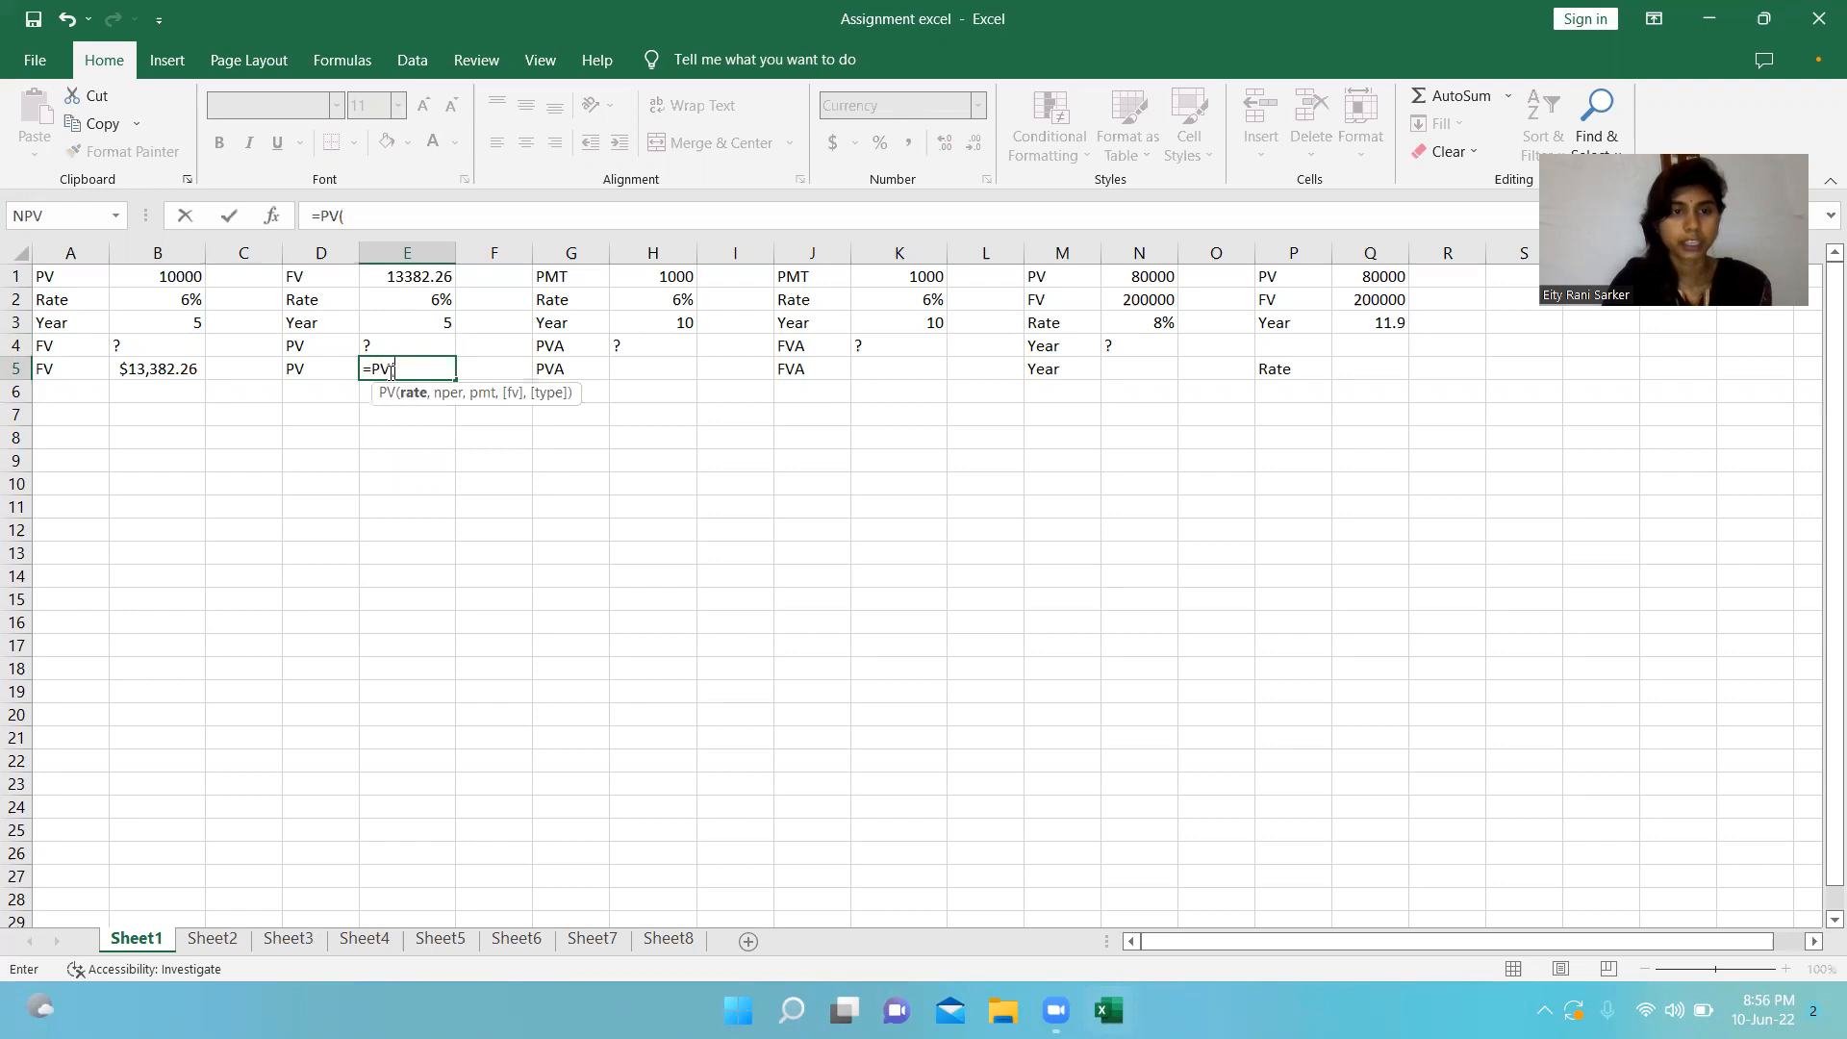
click(403, 302)
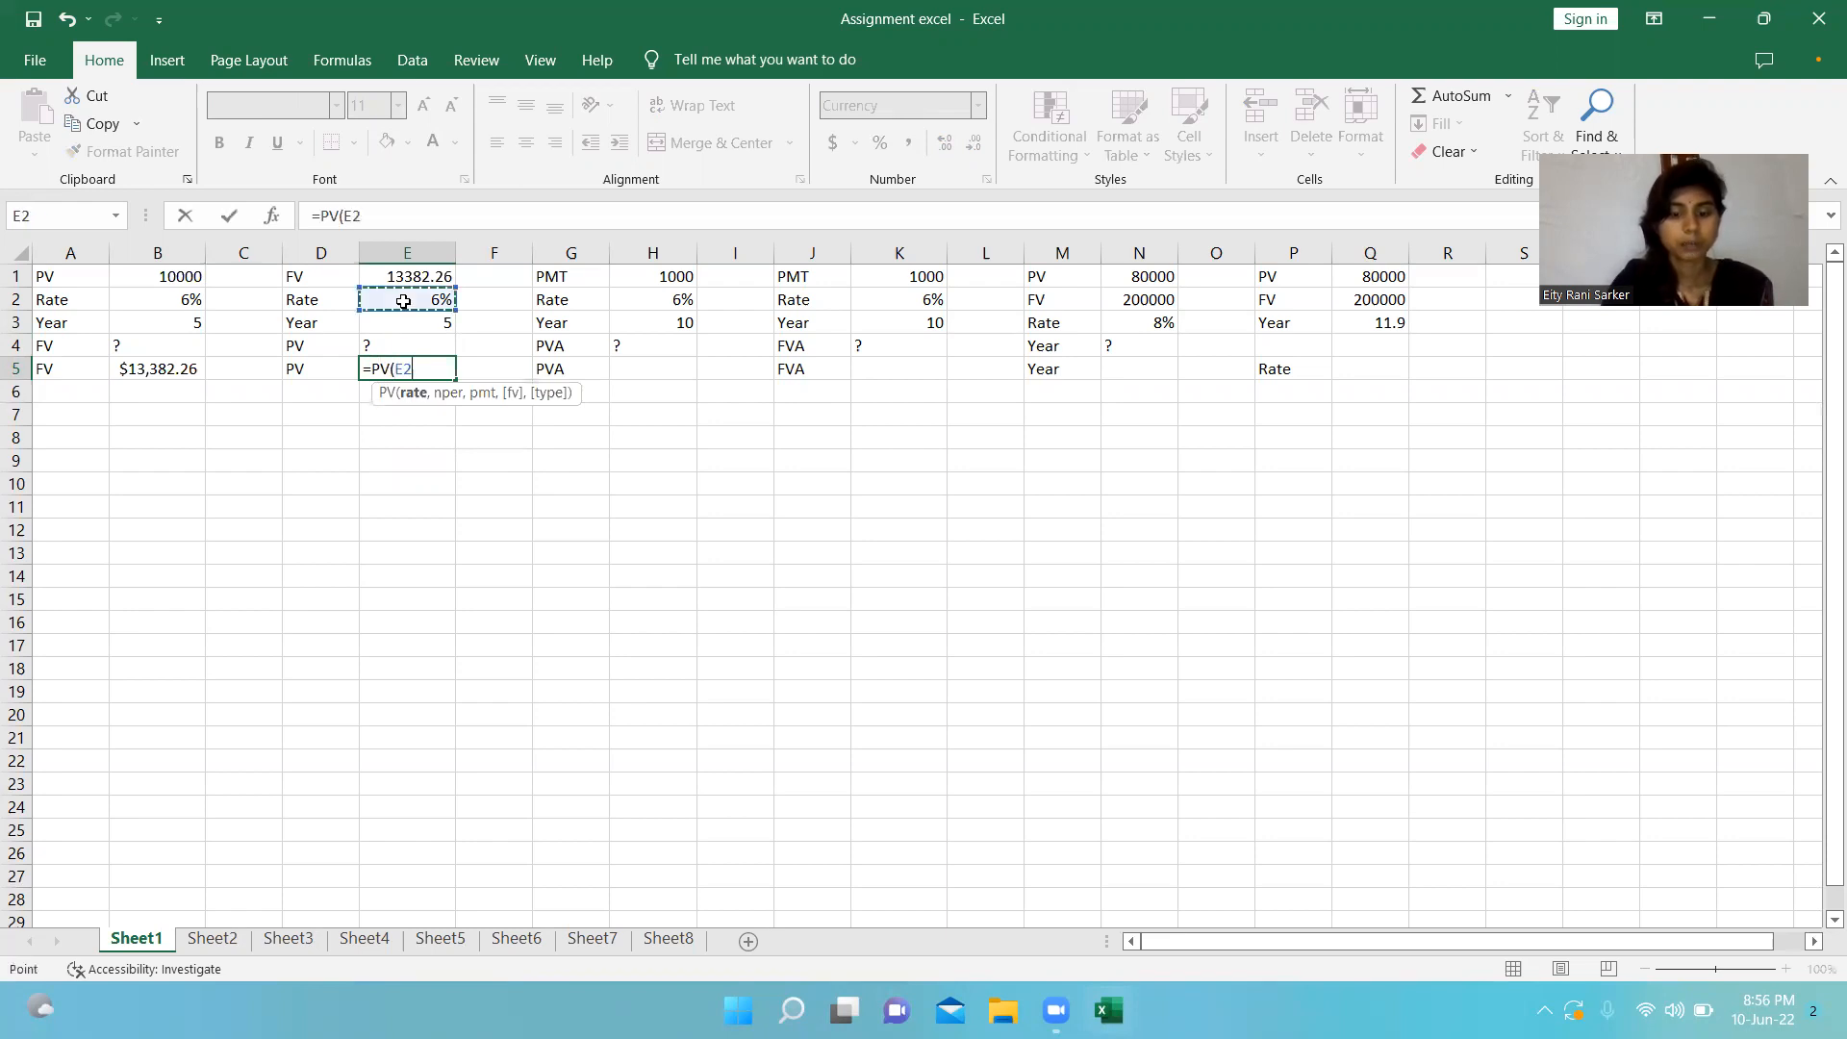
text(,)
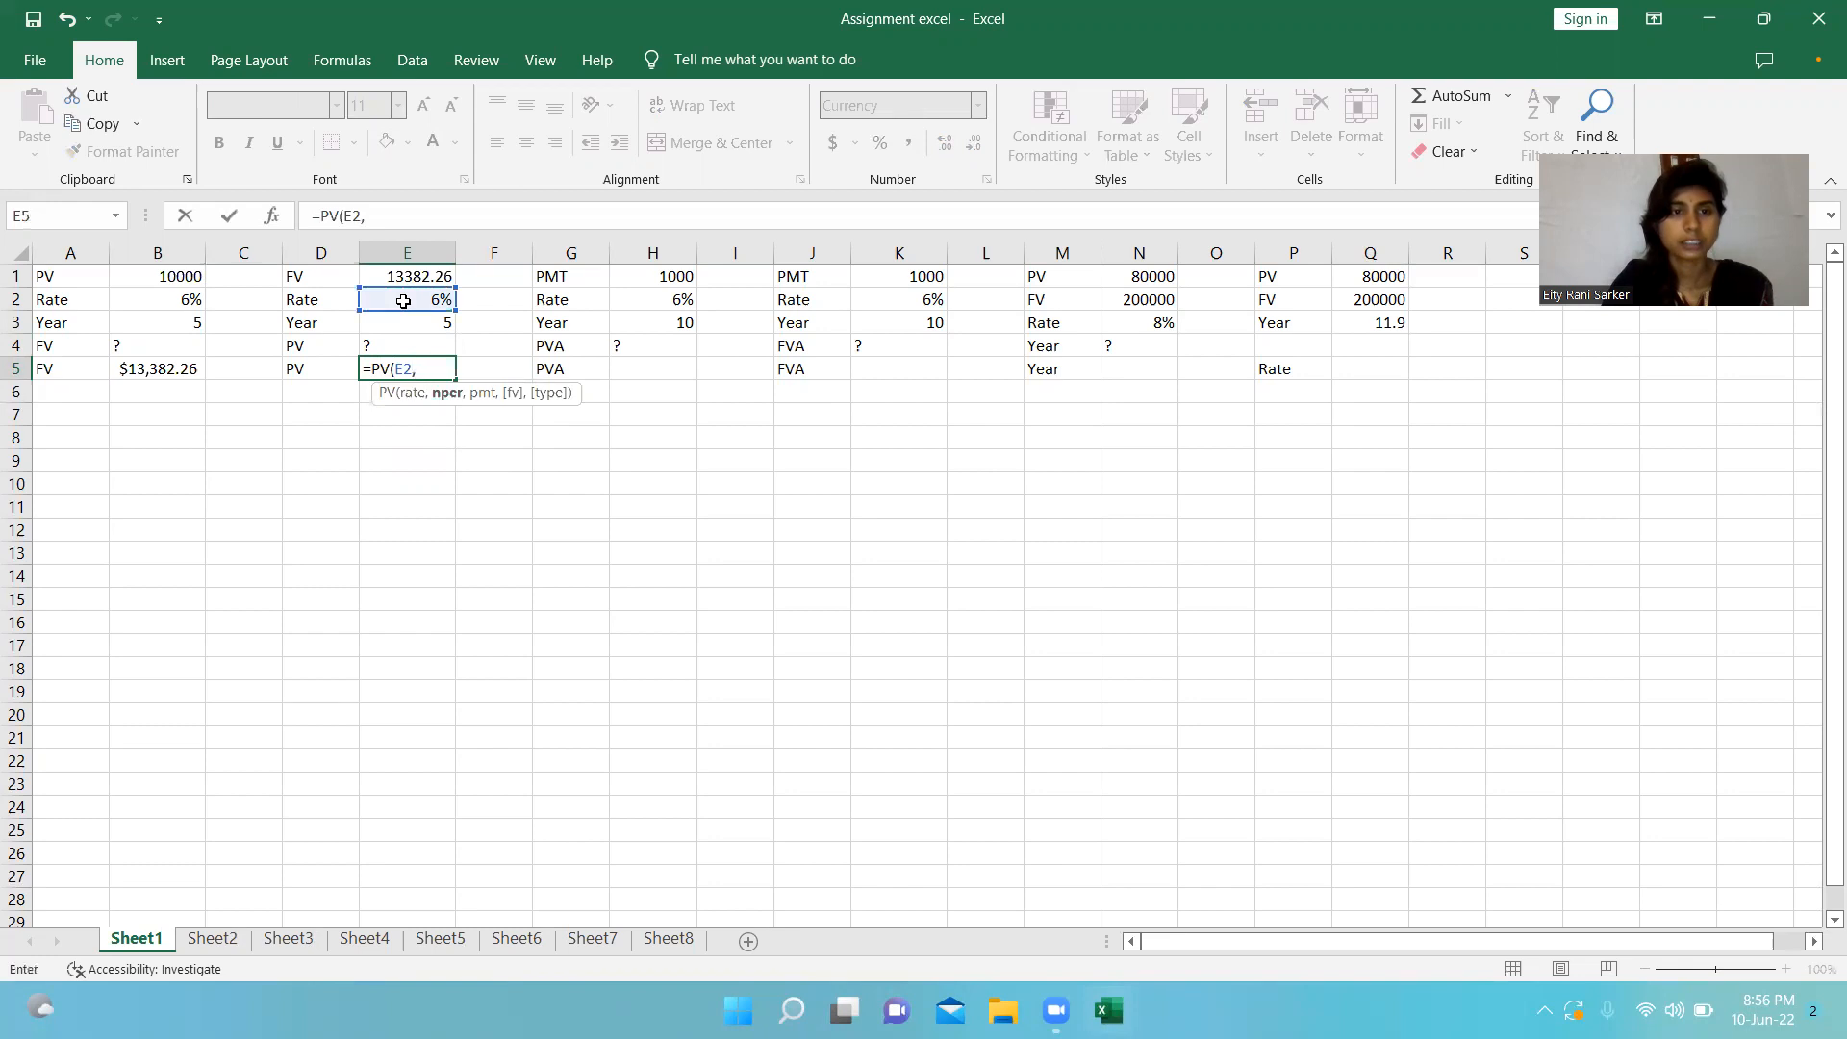
click(393, 327)
text(,)
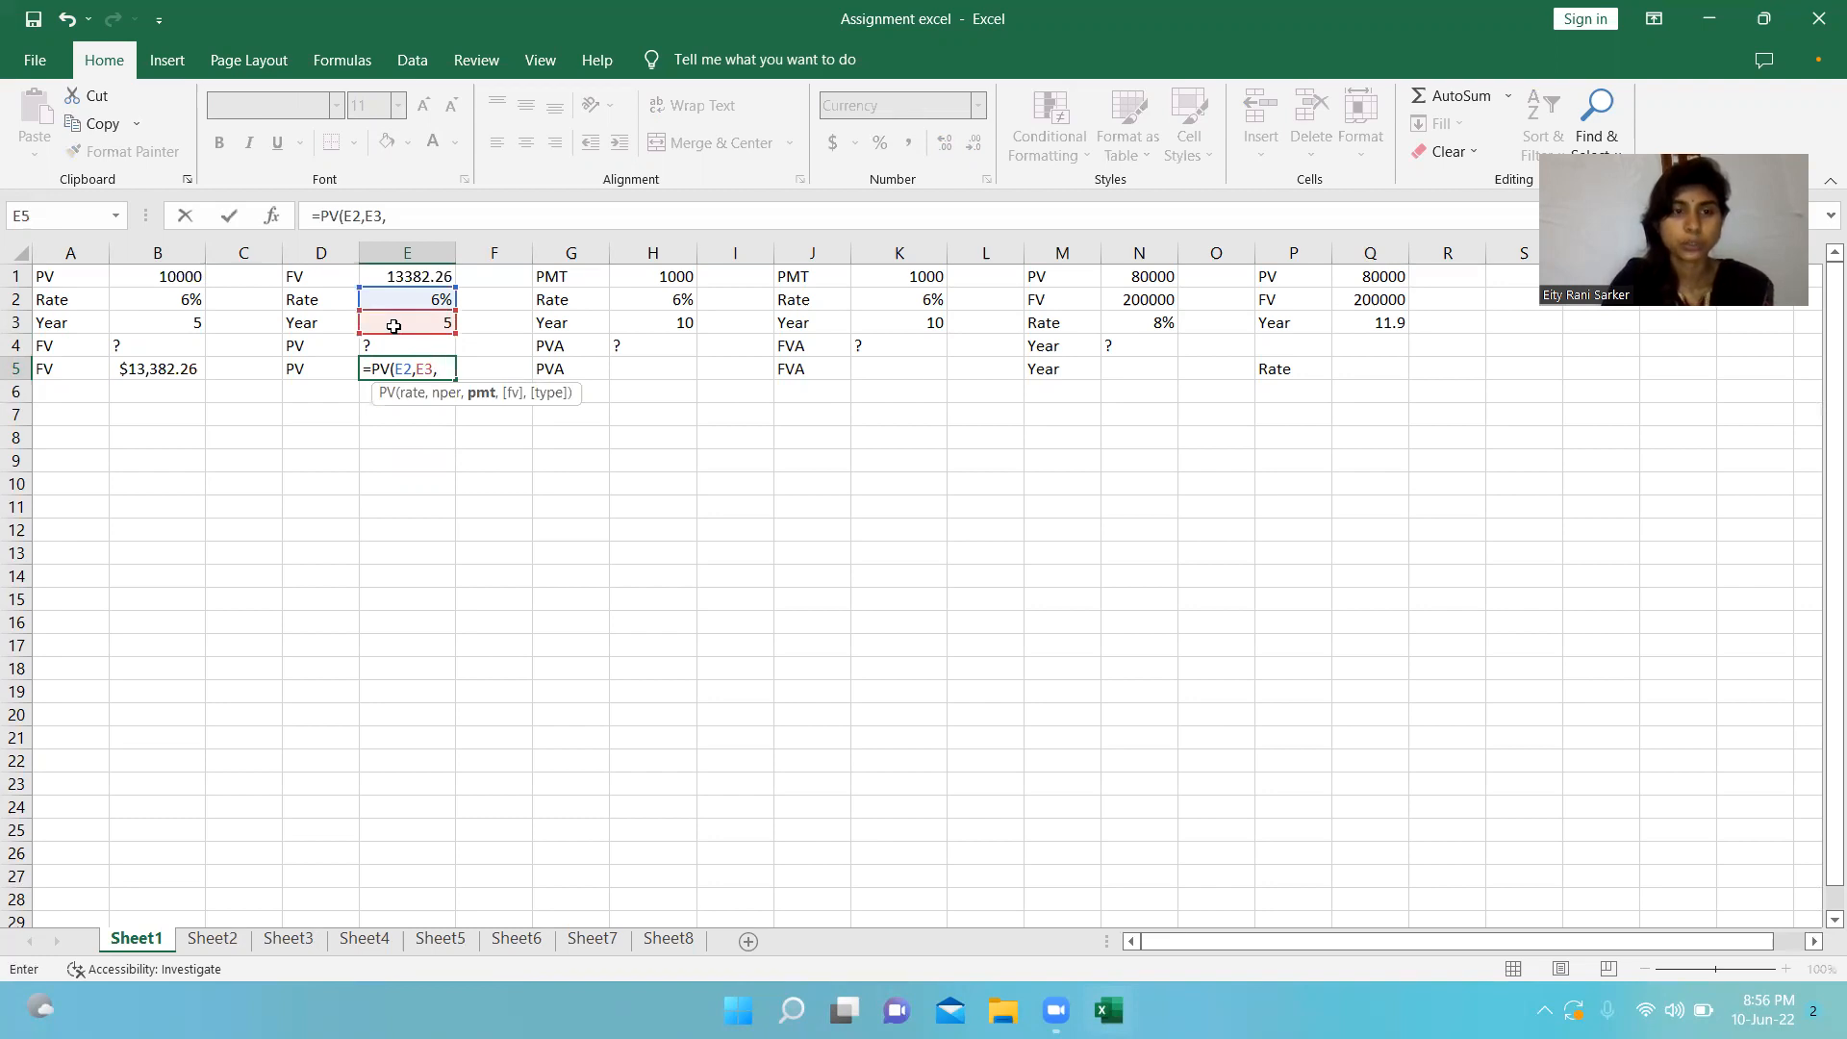
text(0,)
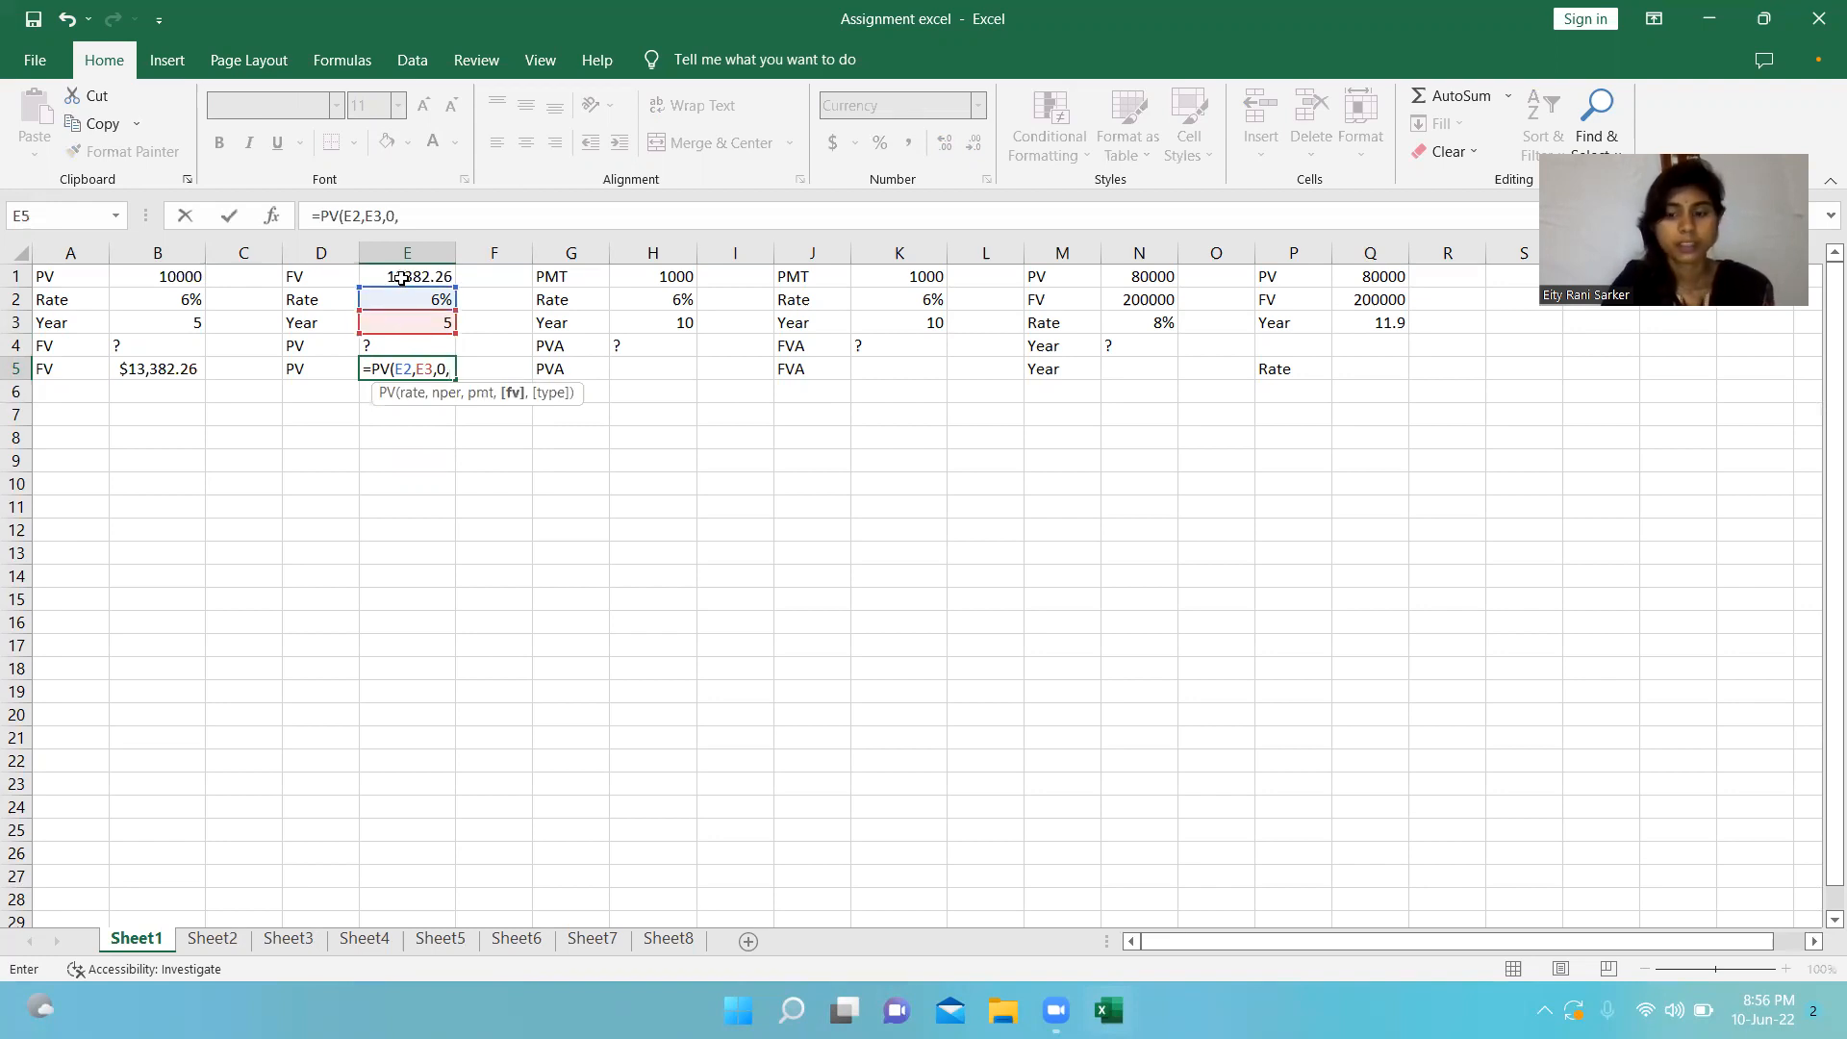
text(-)
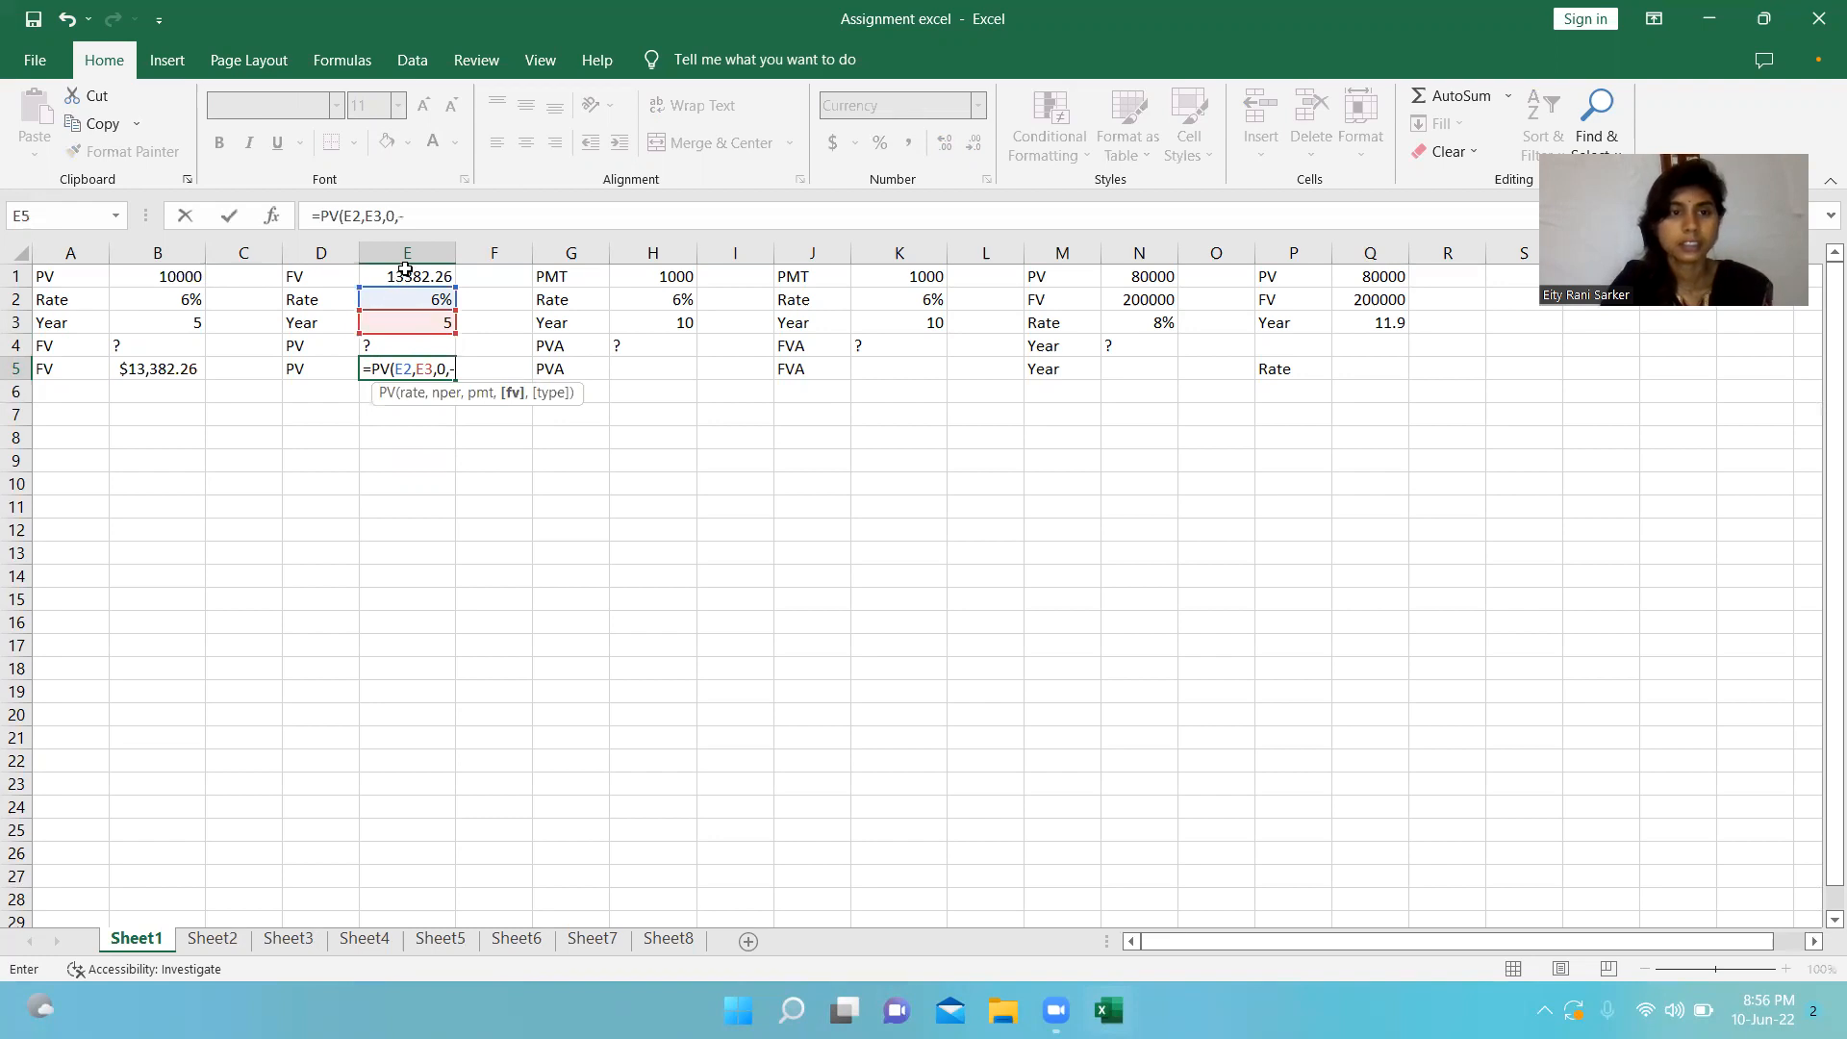
click(403, 277)
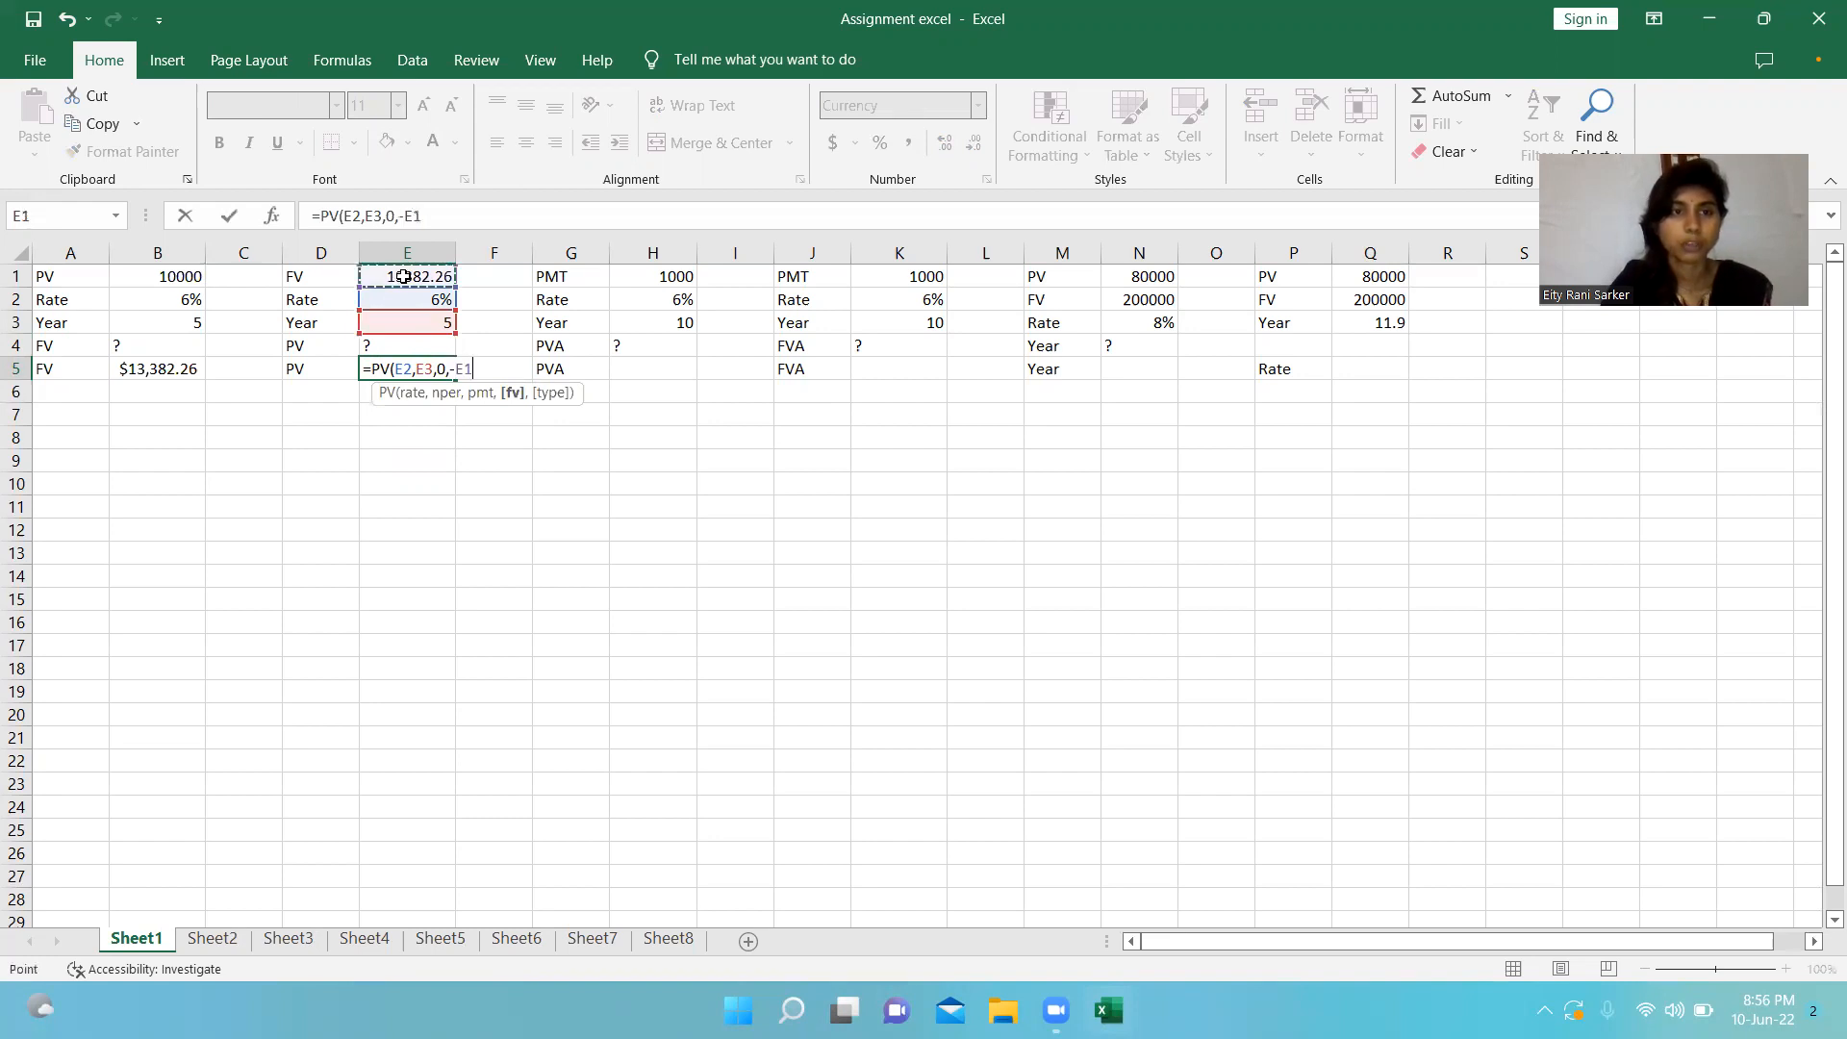
text(,)
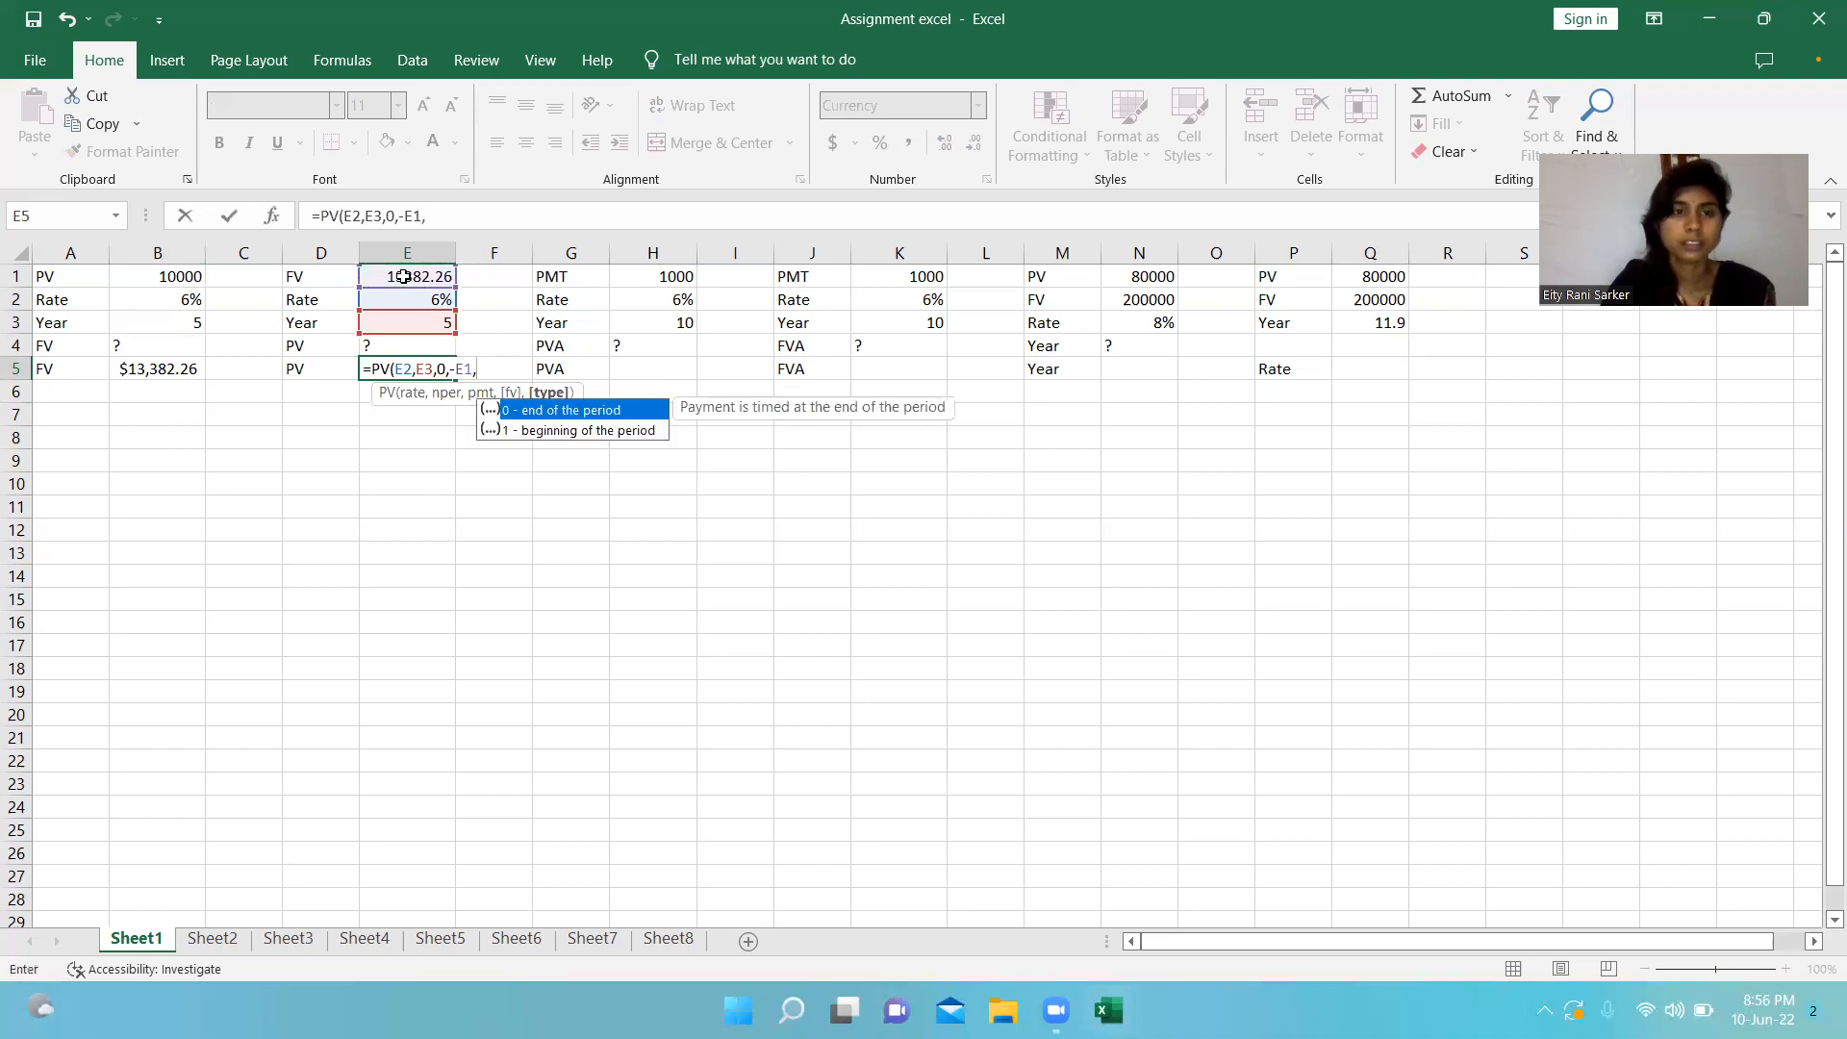
text(0)
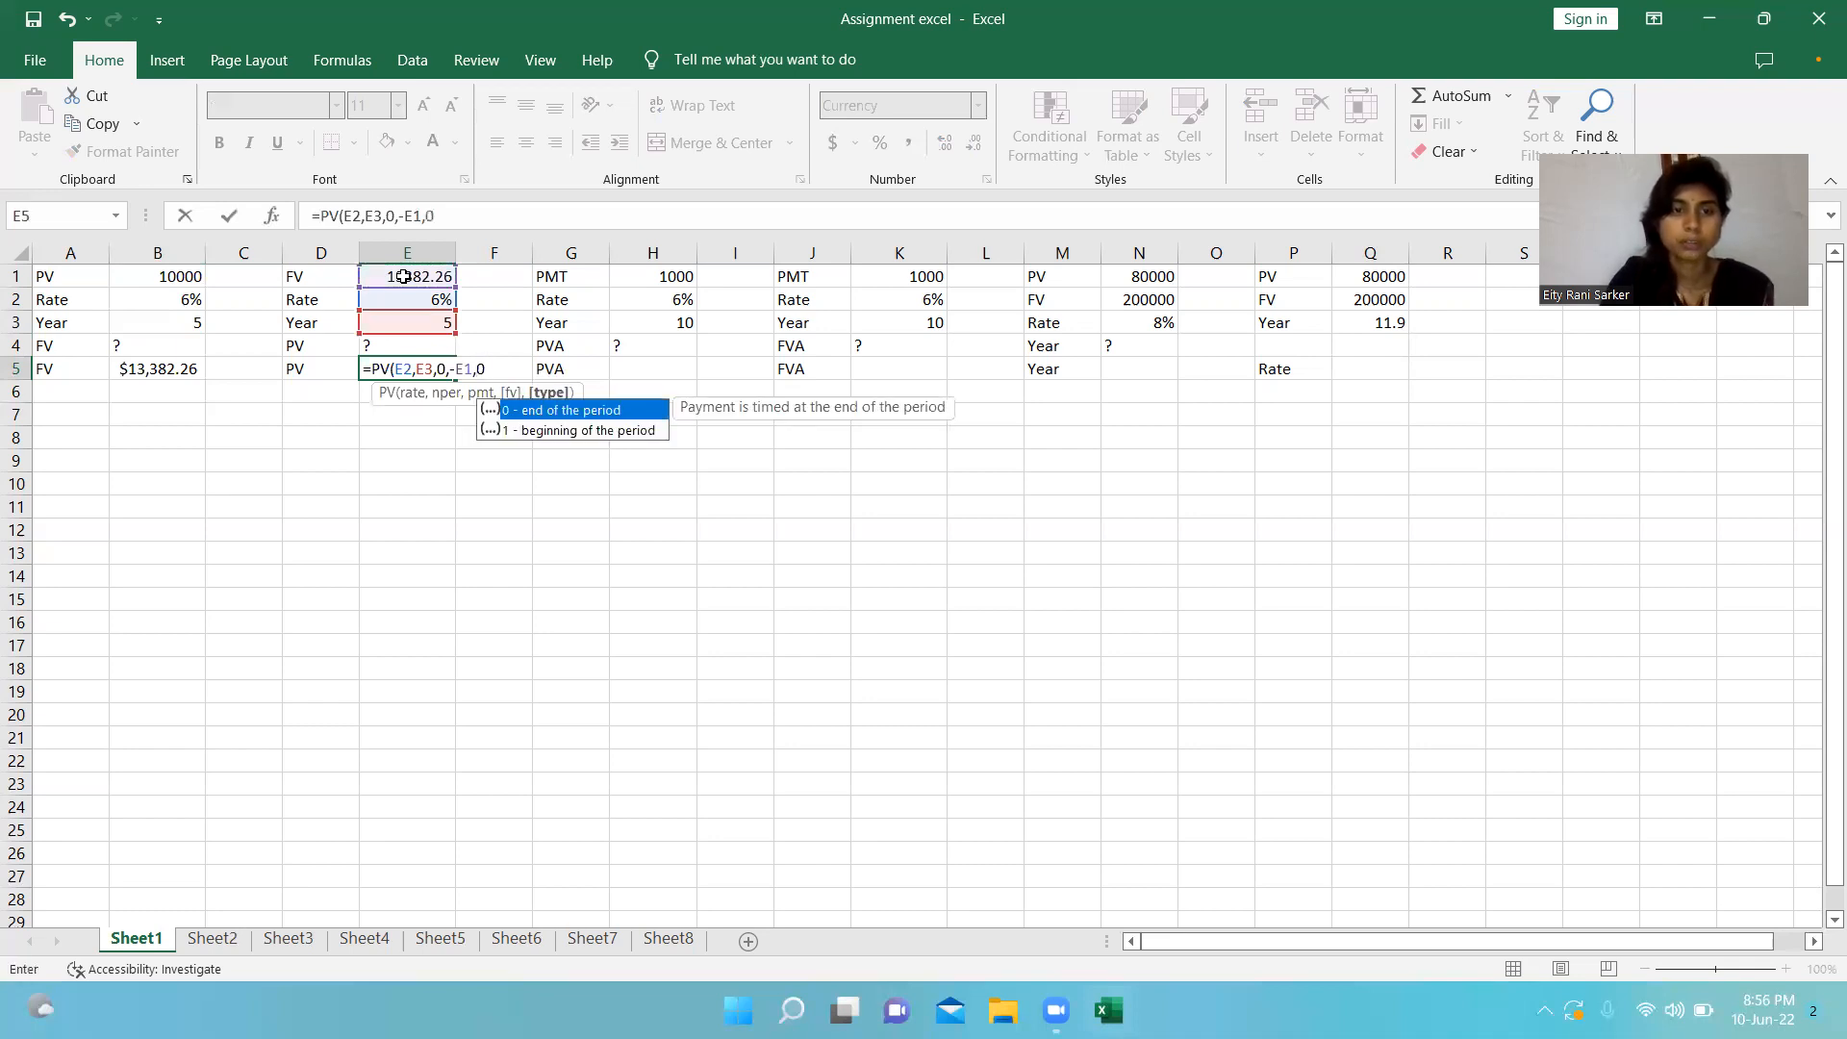
text())
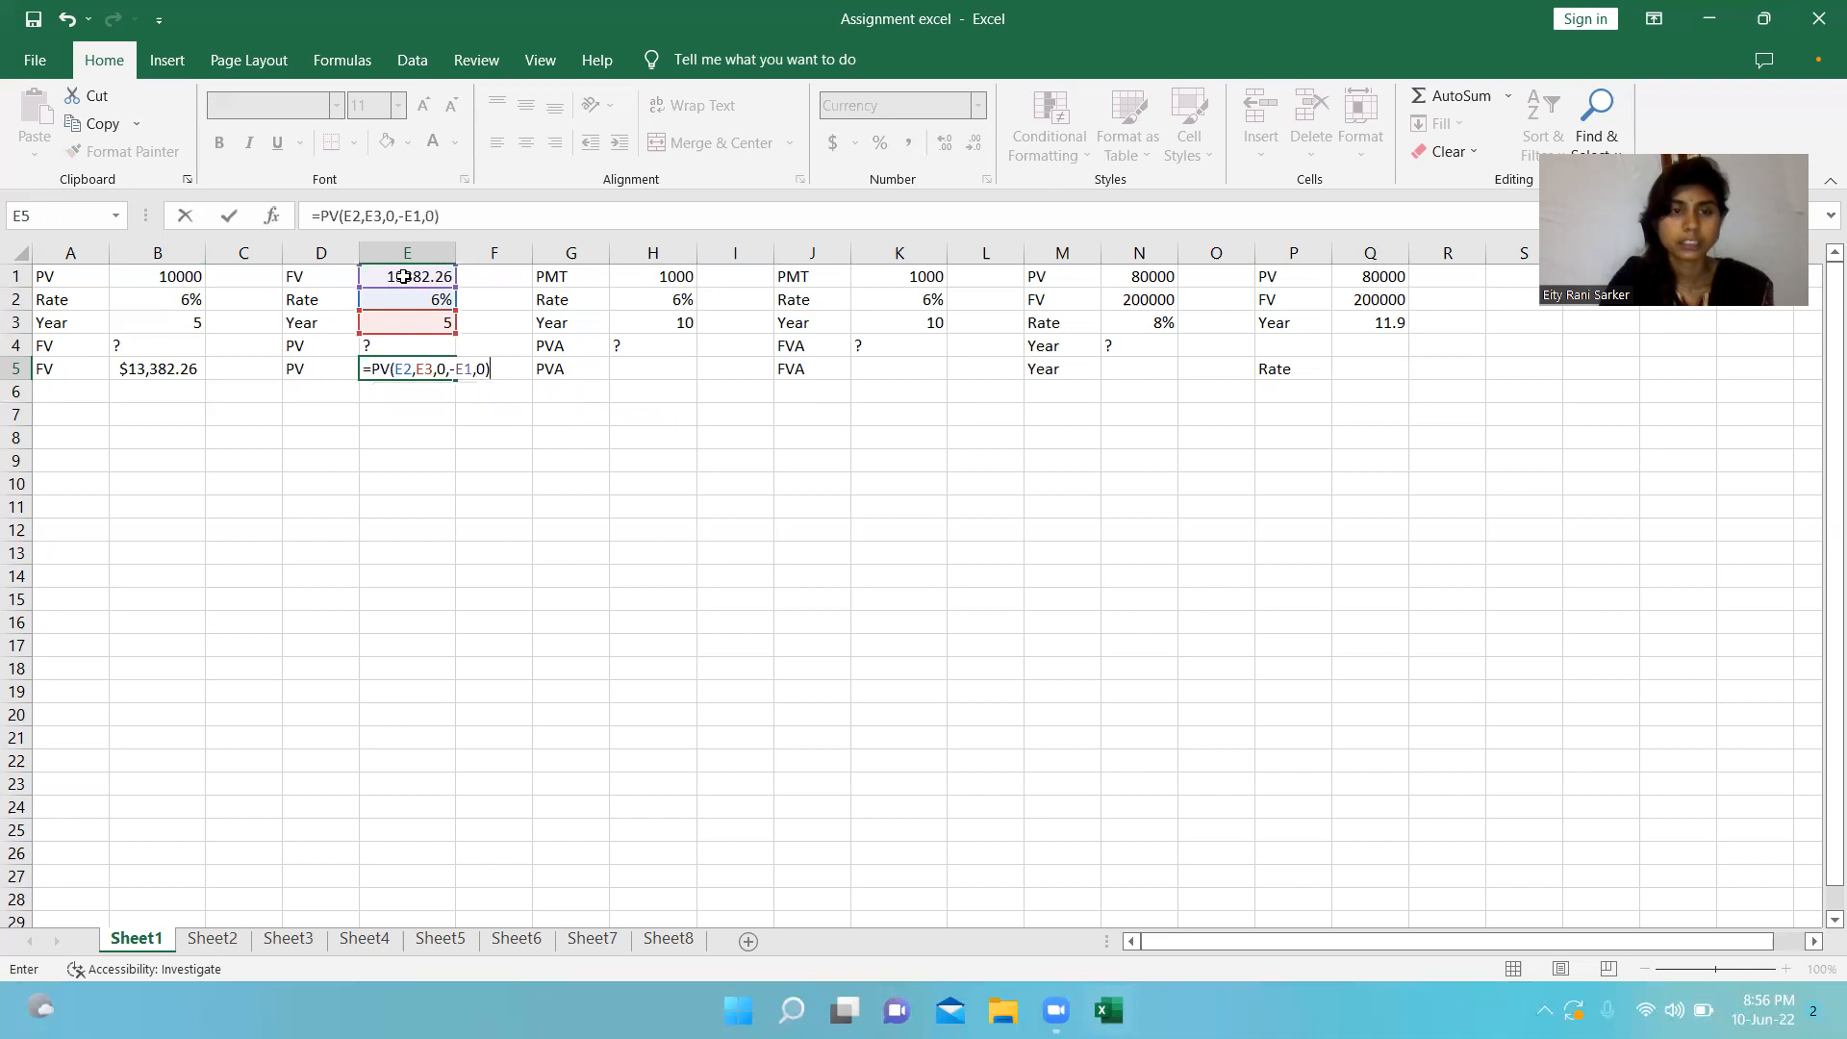
key(Return)
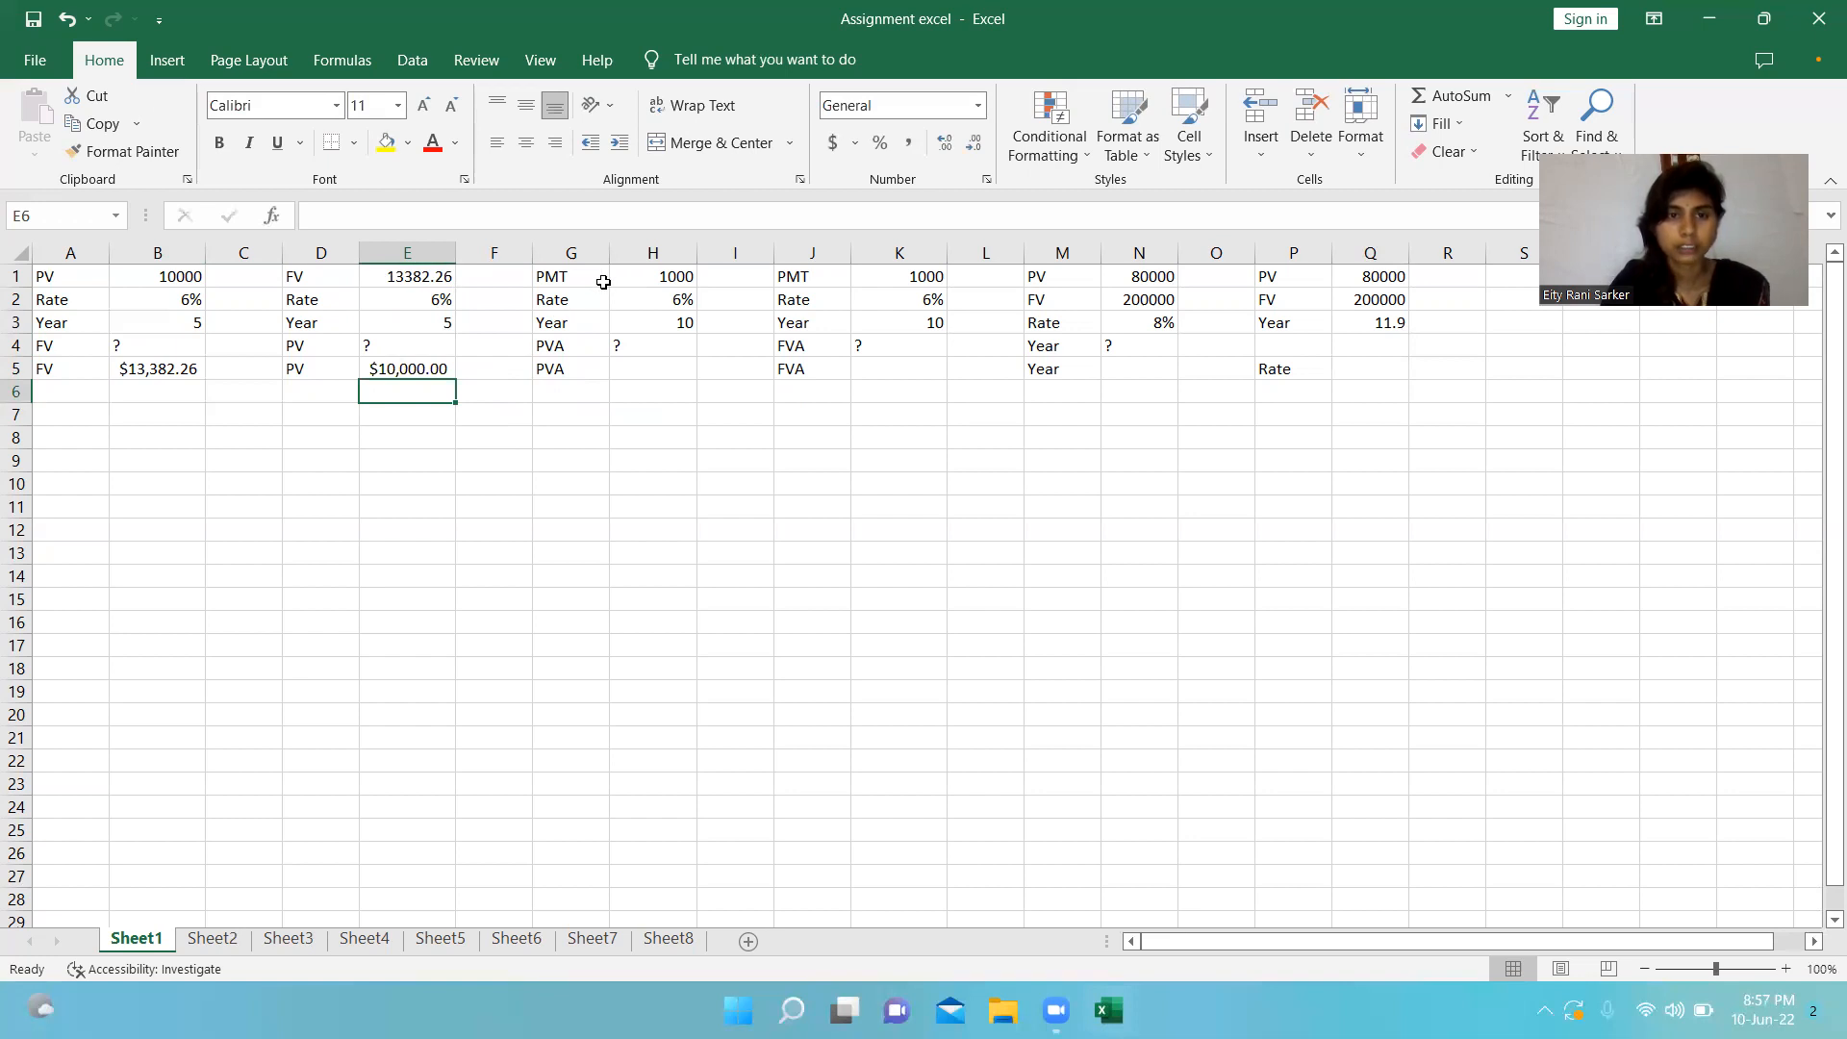
click(628, 278)
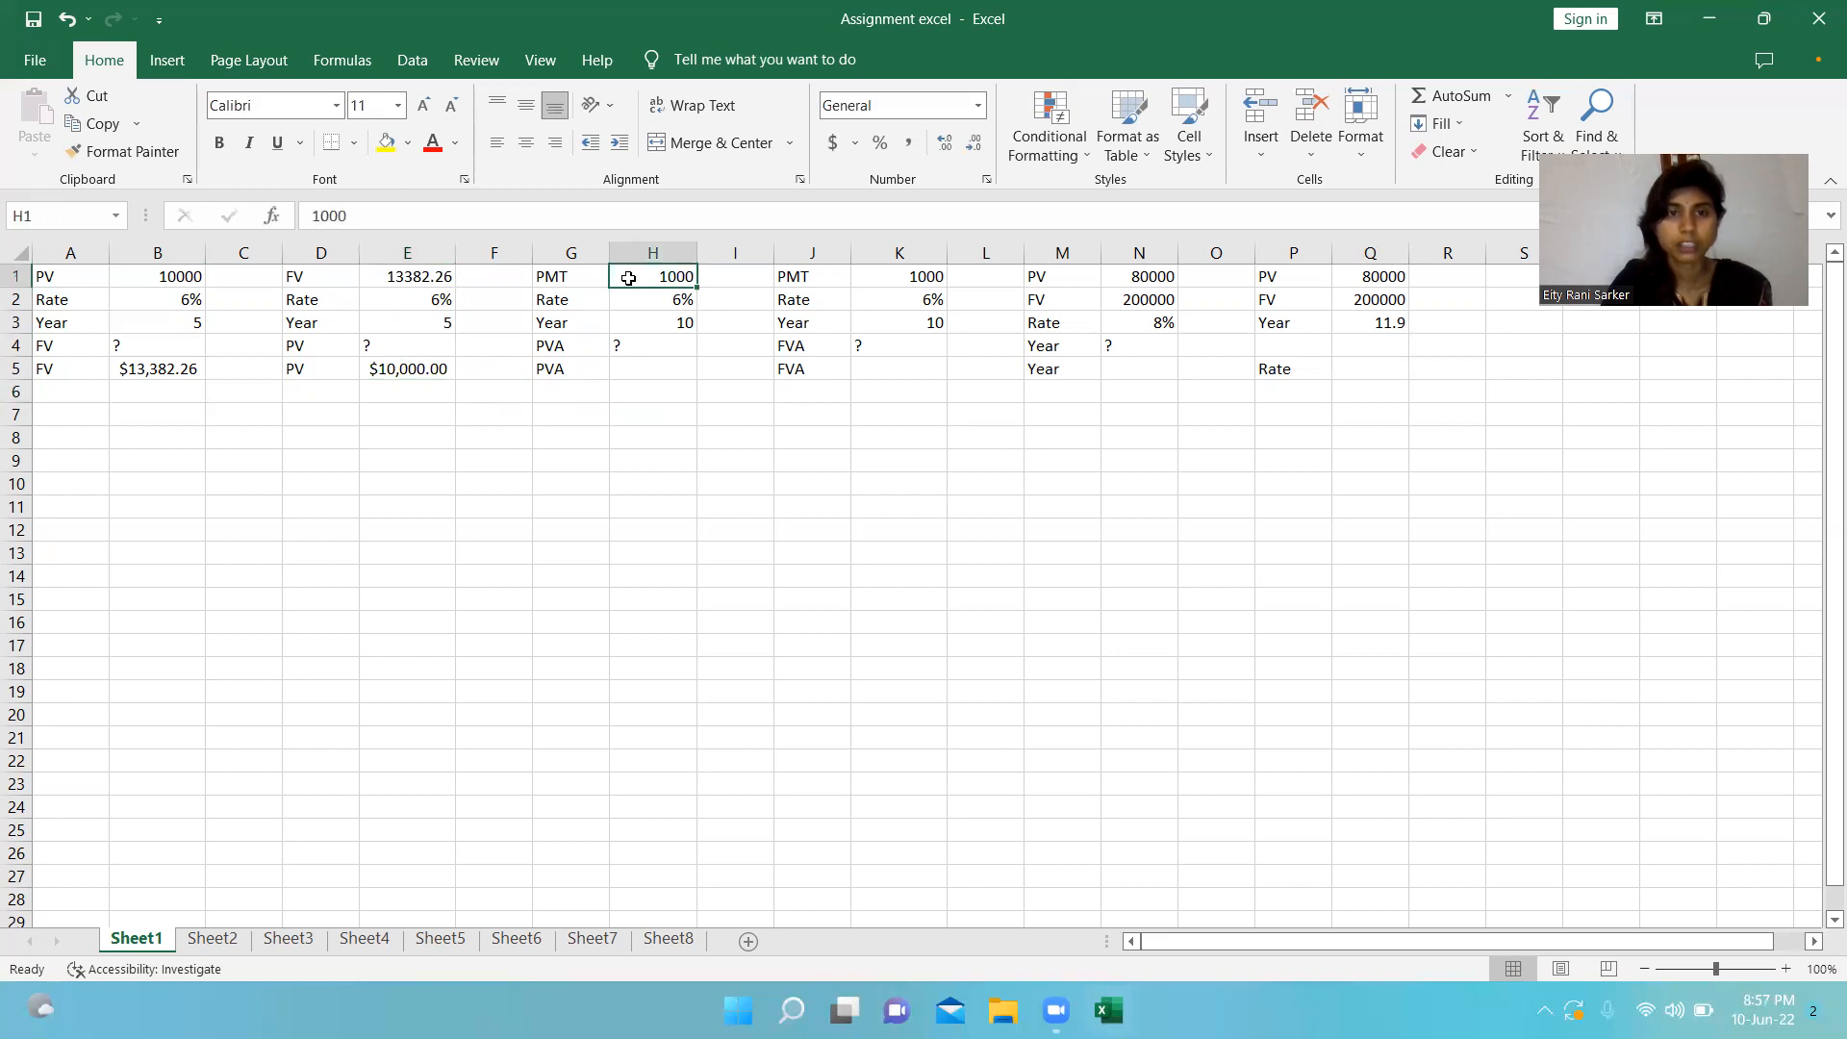
click(639, 300)
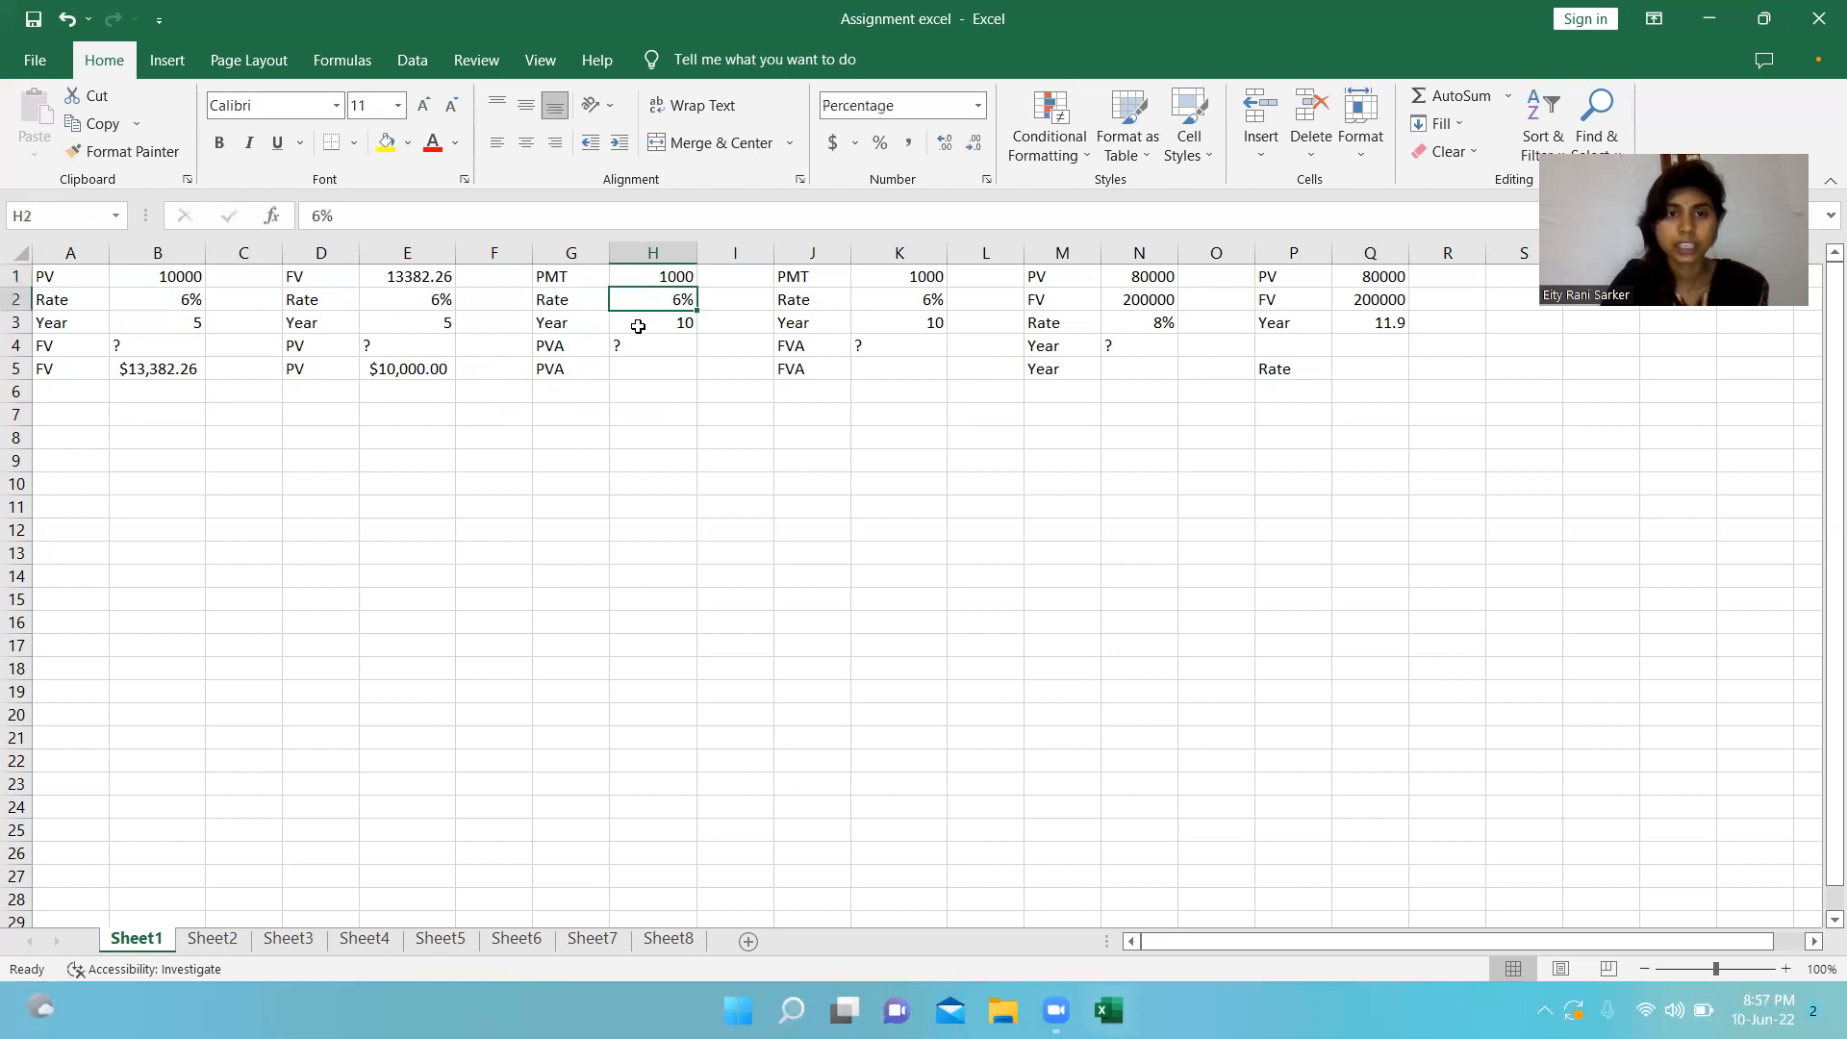
click(638, 327)
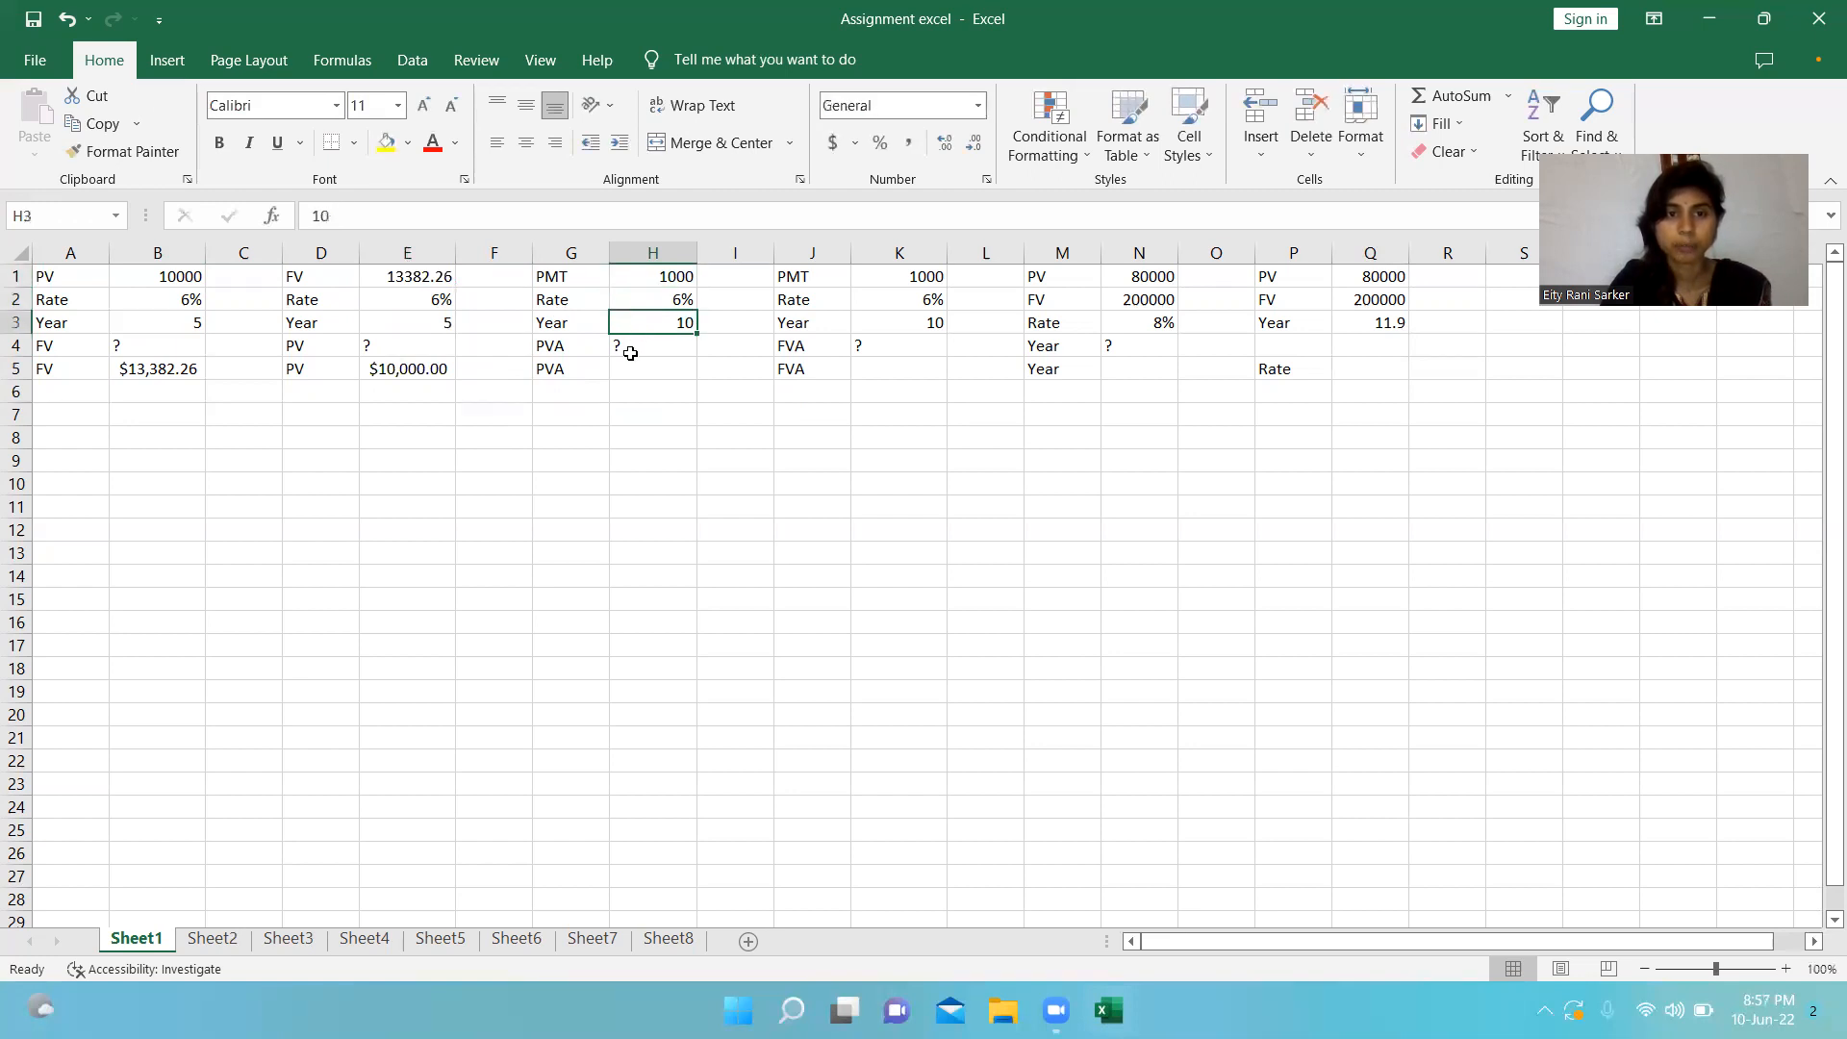
Calculate the present value of the annuity in cell H5 with the formula =PV(H2,H3,H1,0,0).
click(631, 349)
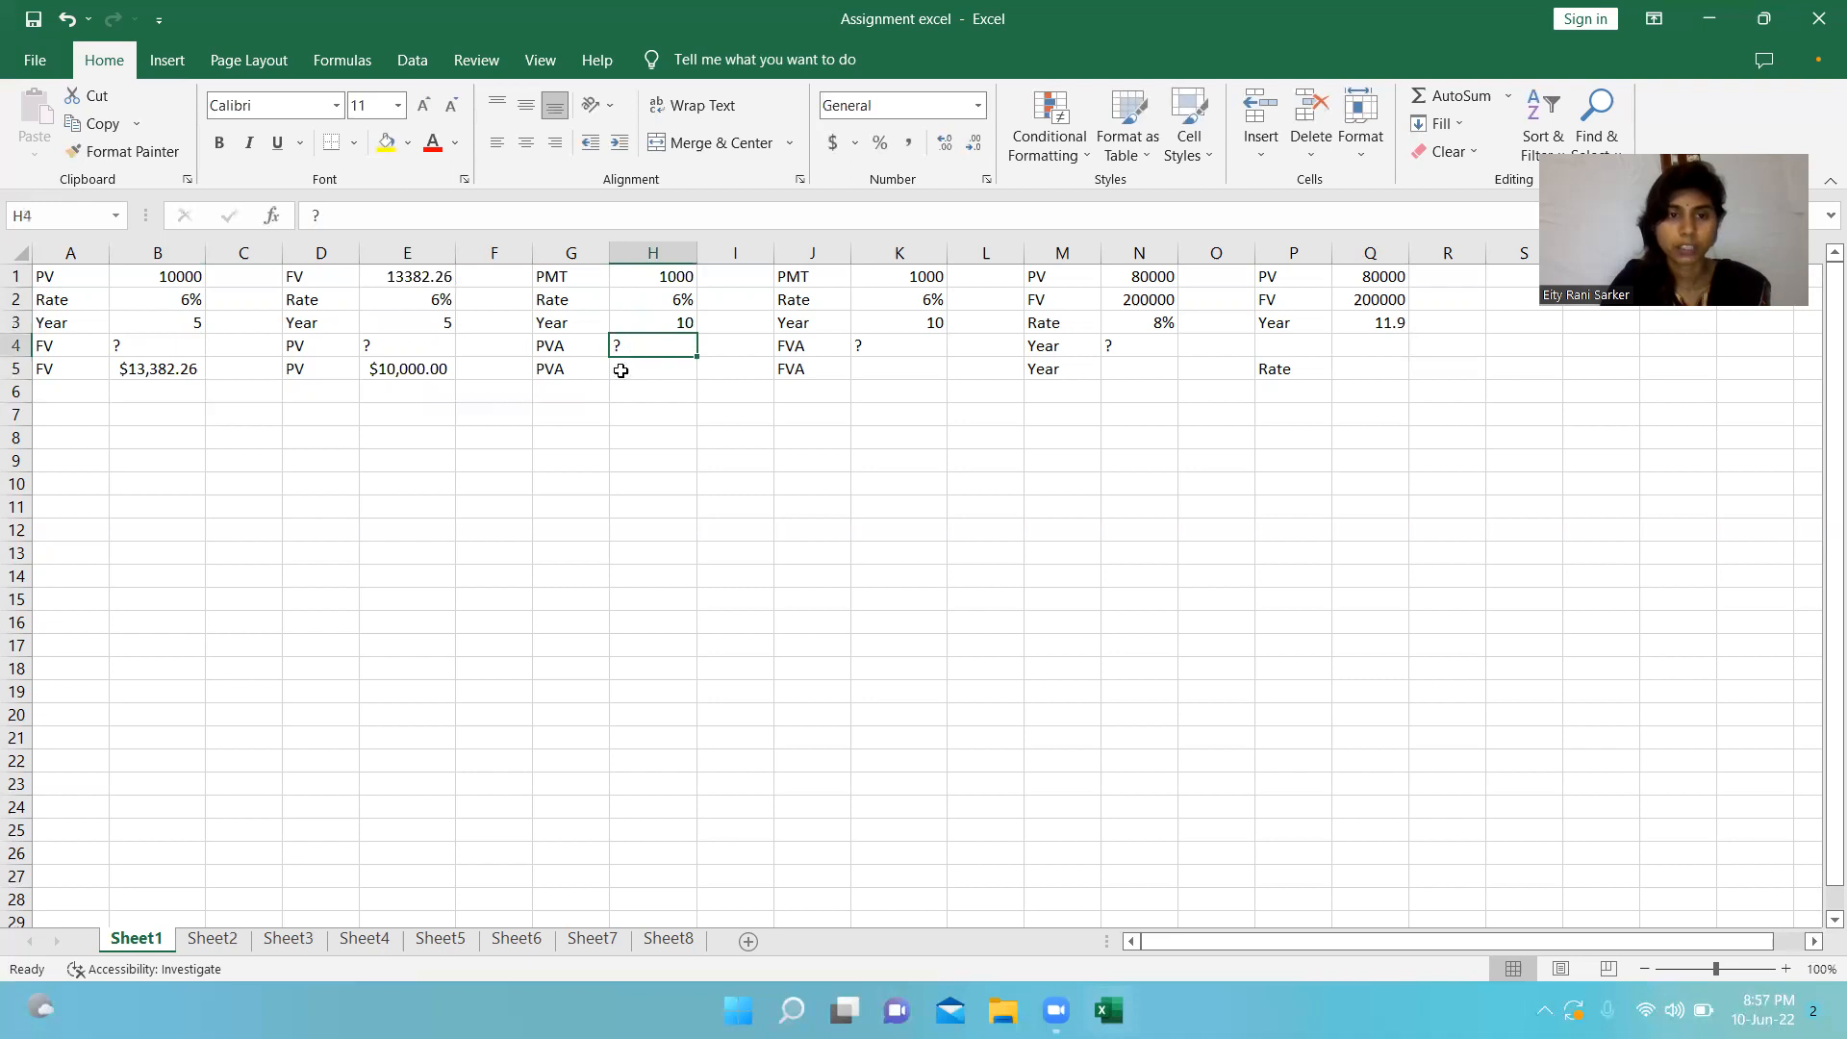
click(623, 370)
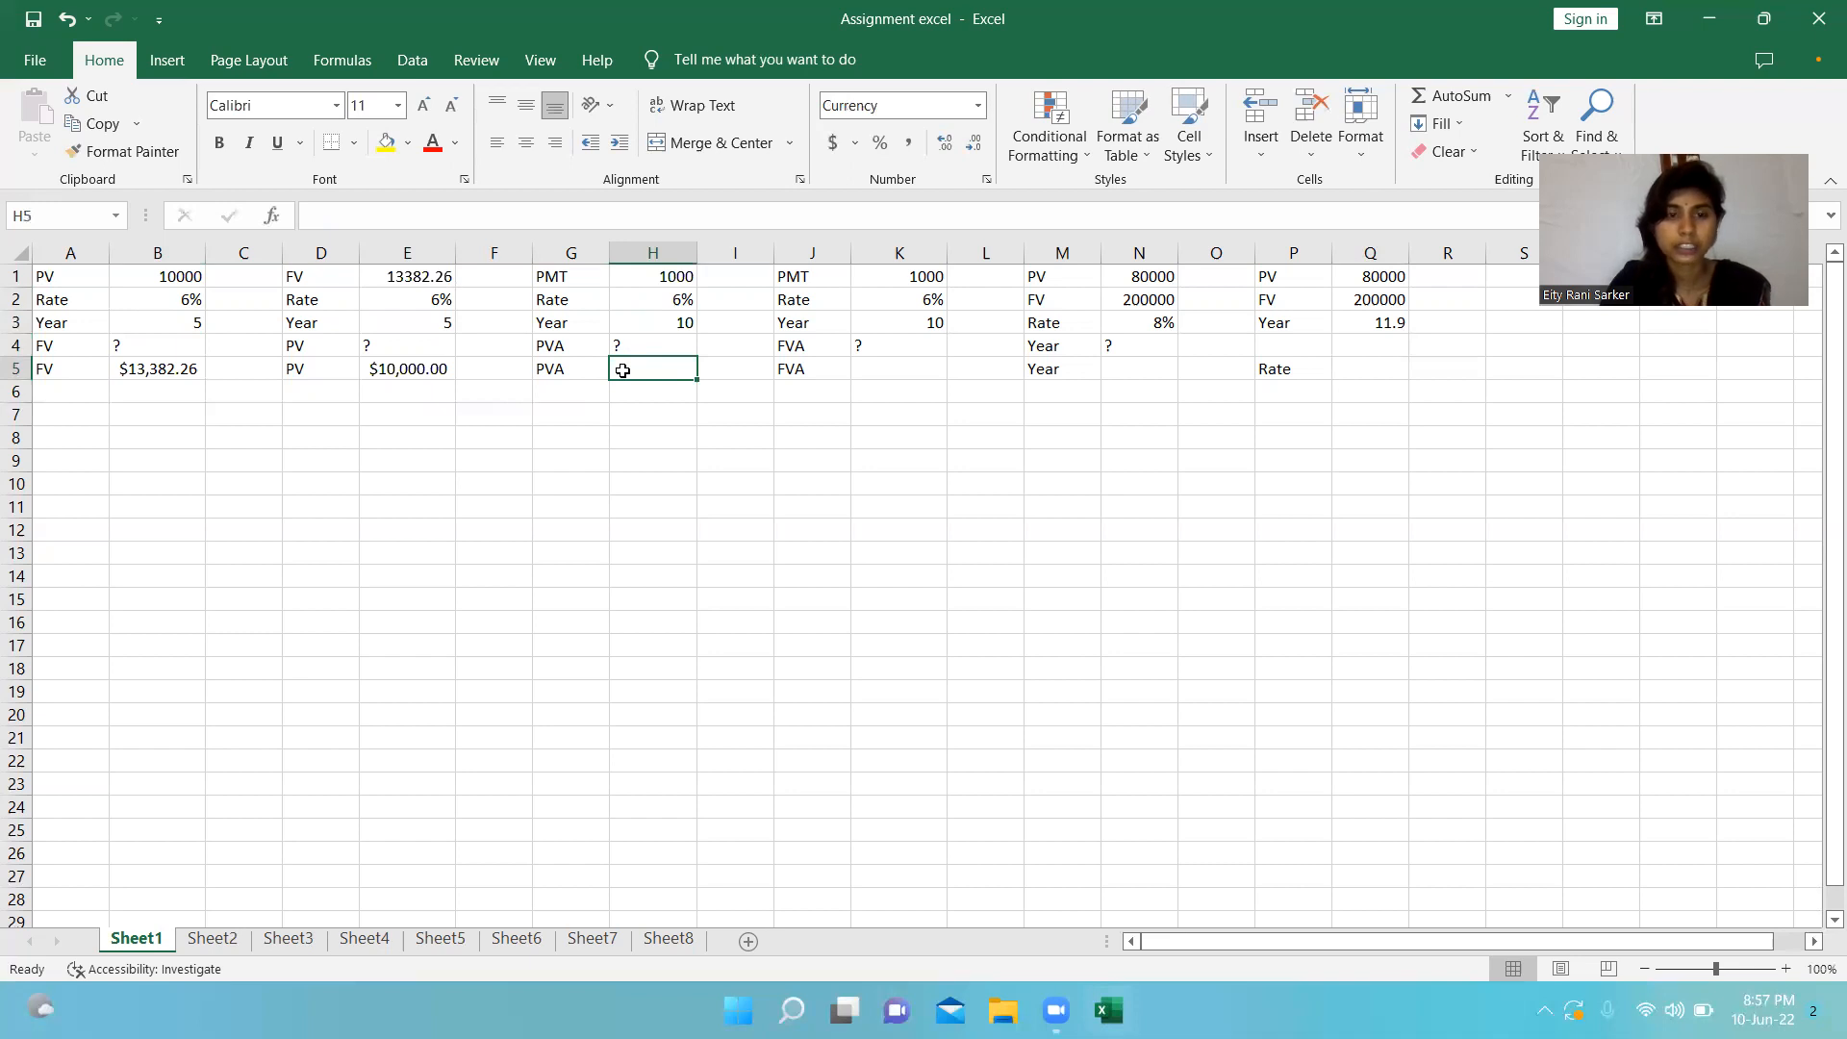
text(+)
key(BackSpace)
text(=)
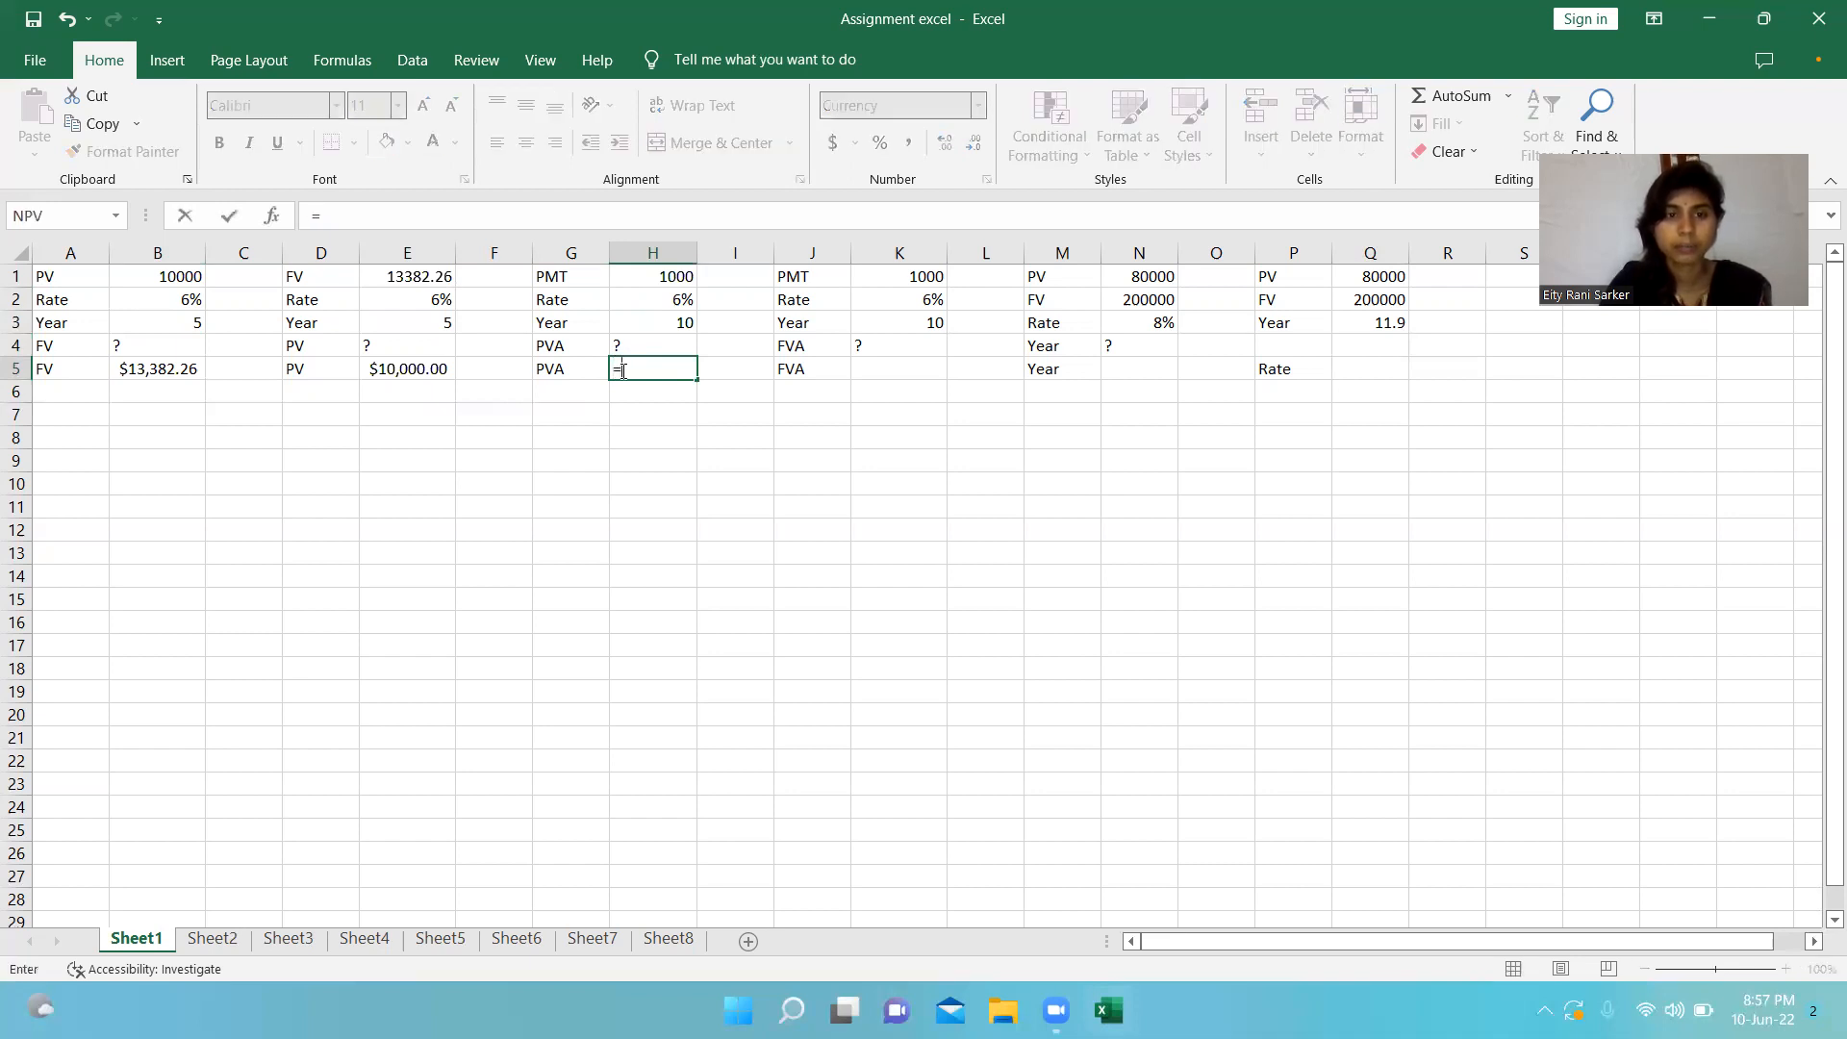
text(Pv)
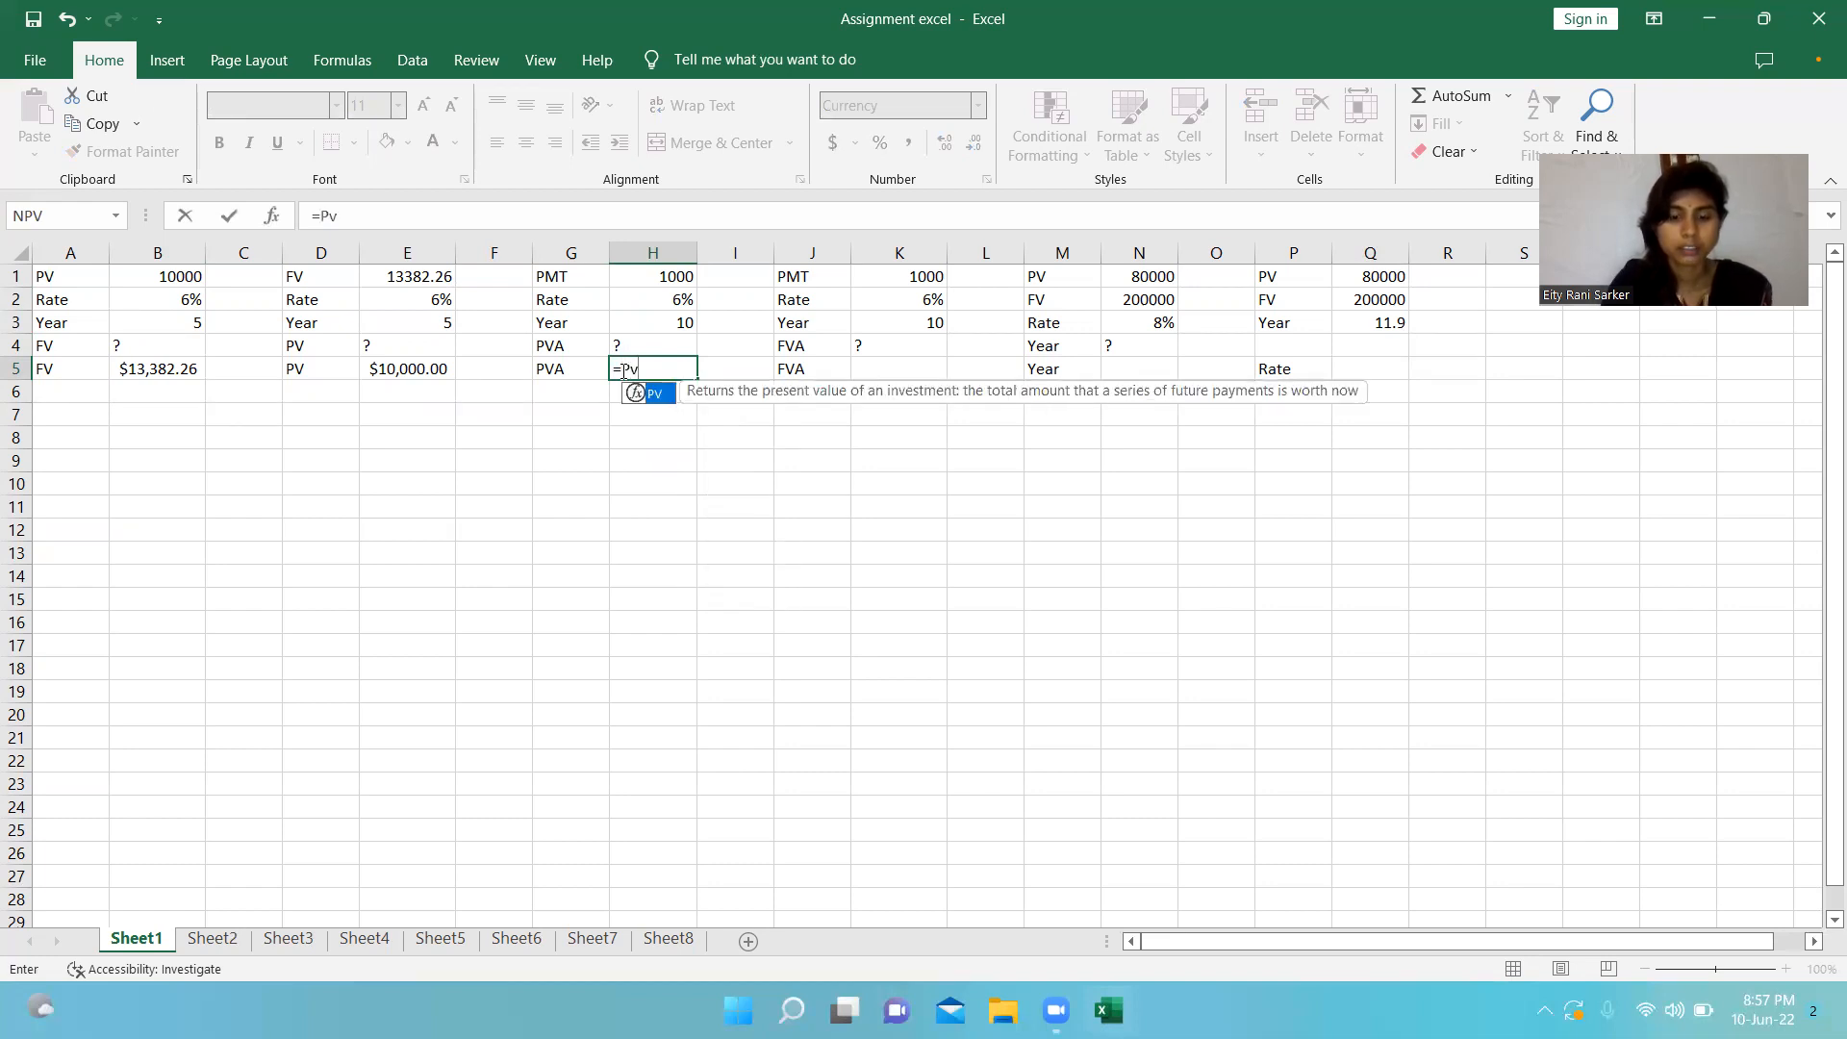
text(()
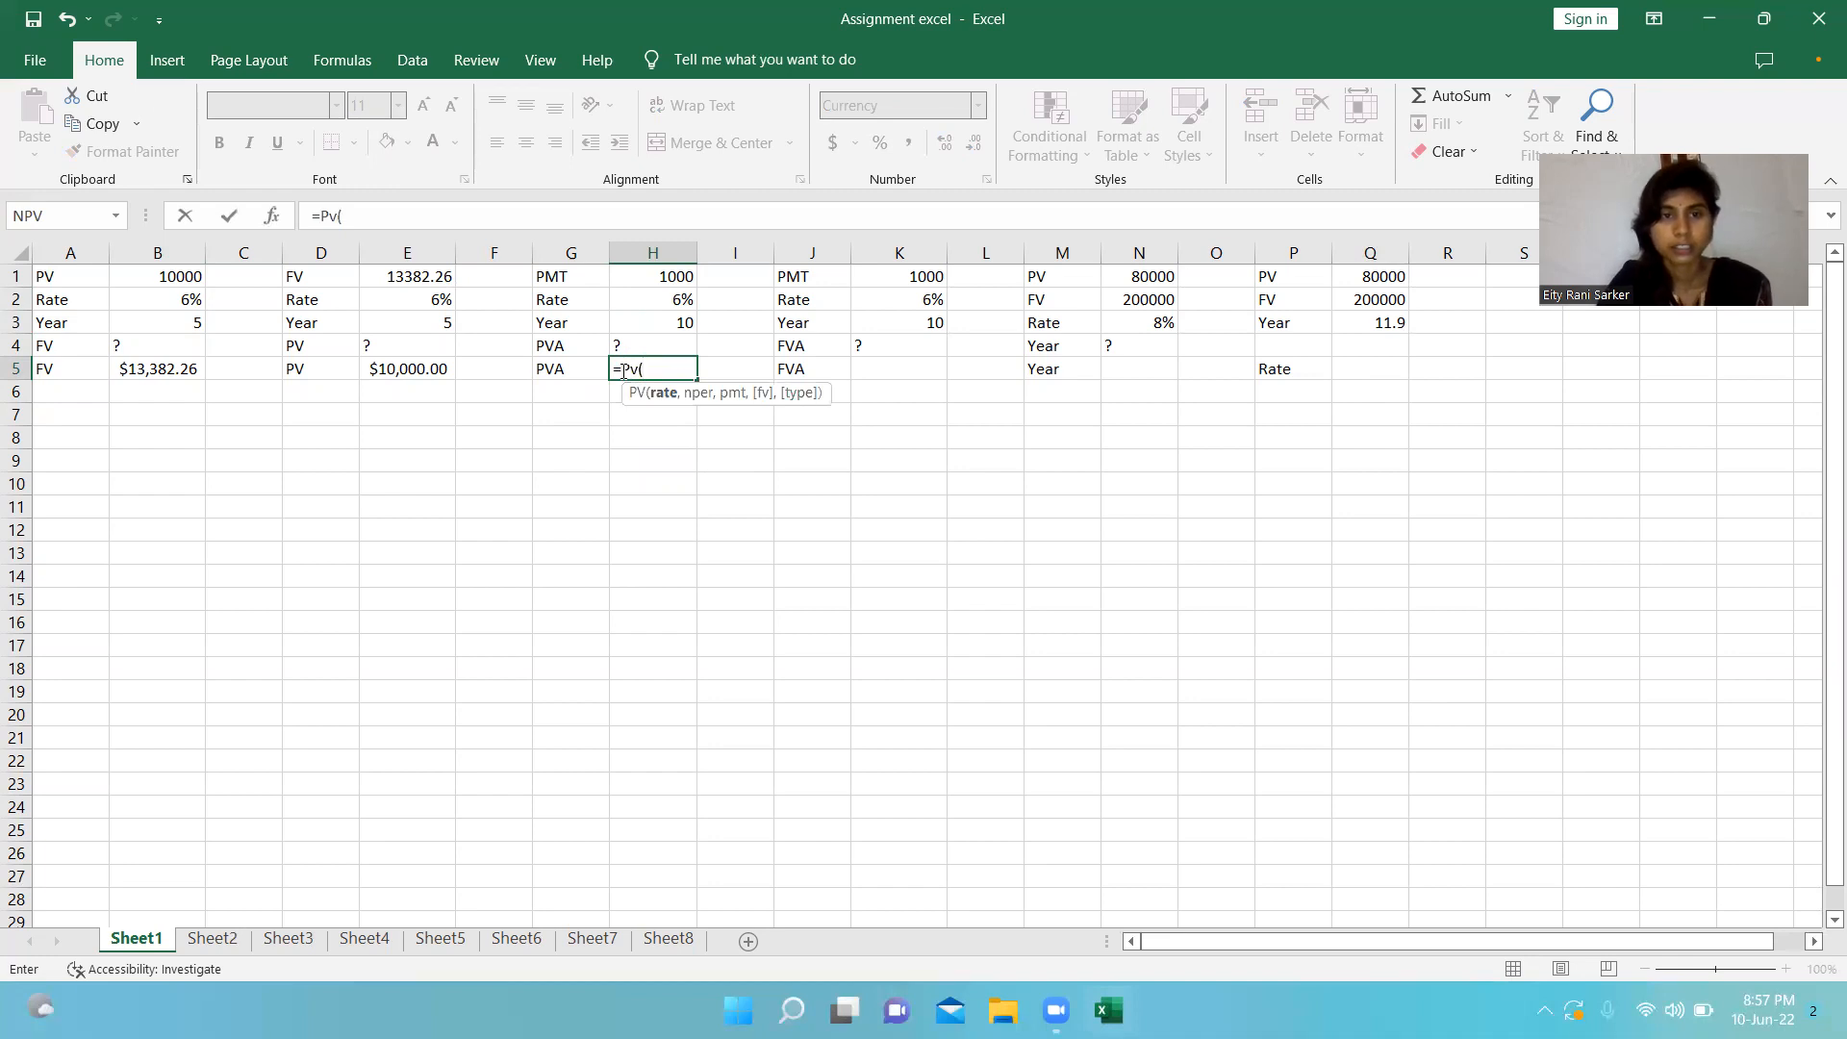
click(651, 304)
text(,)
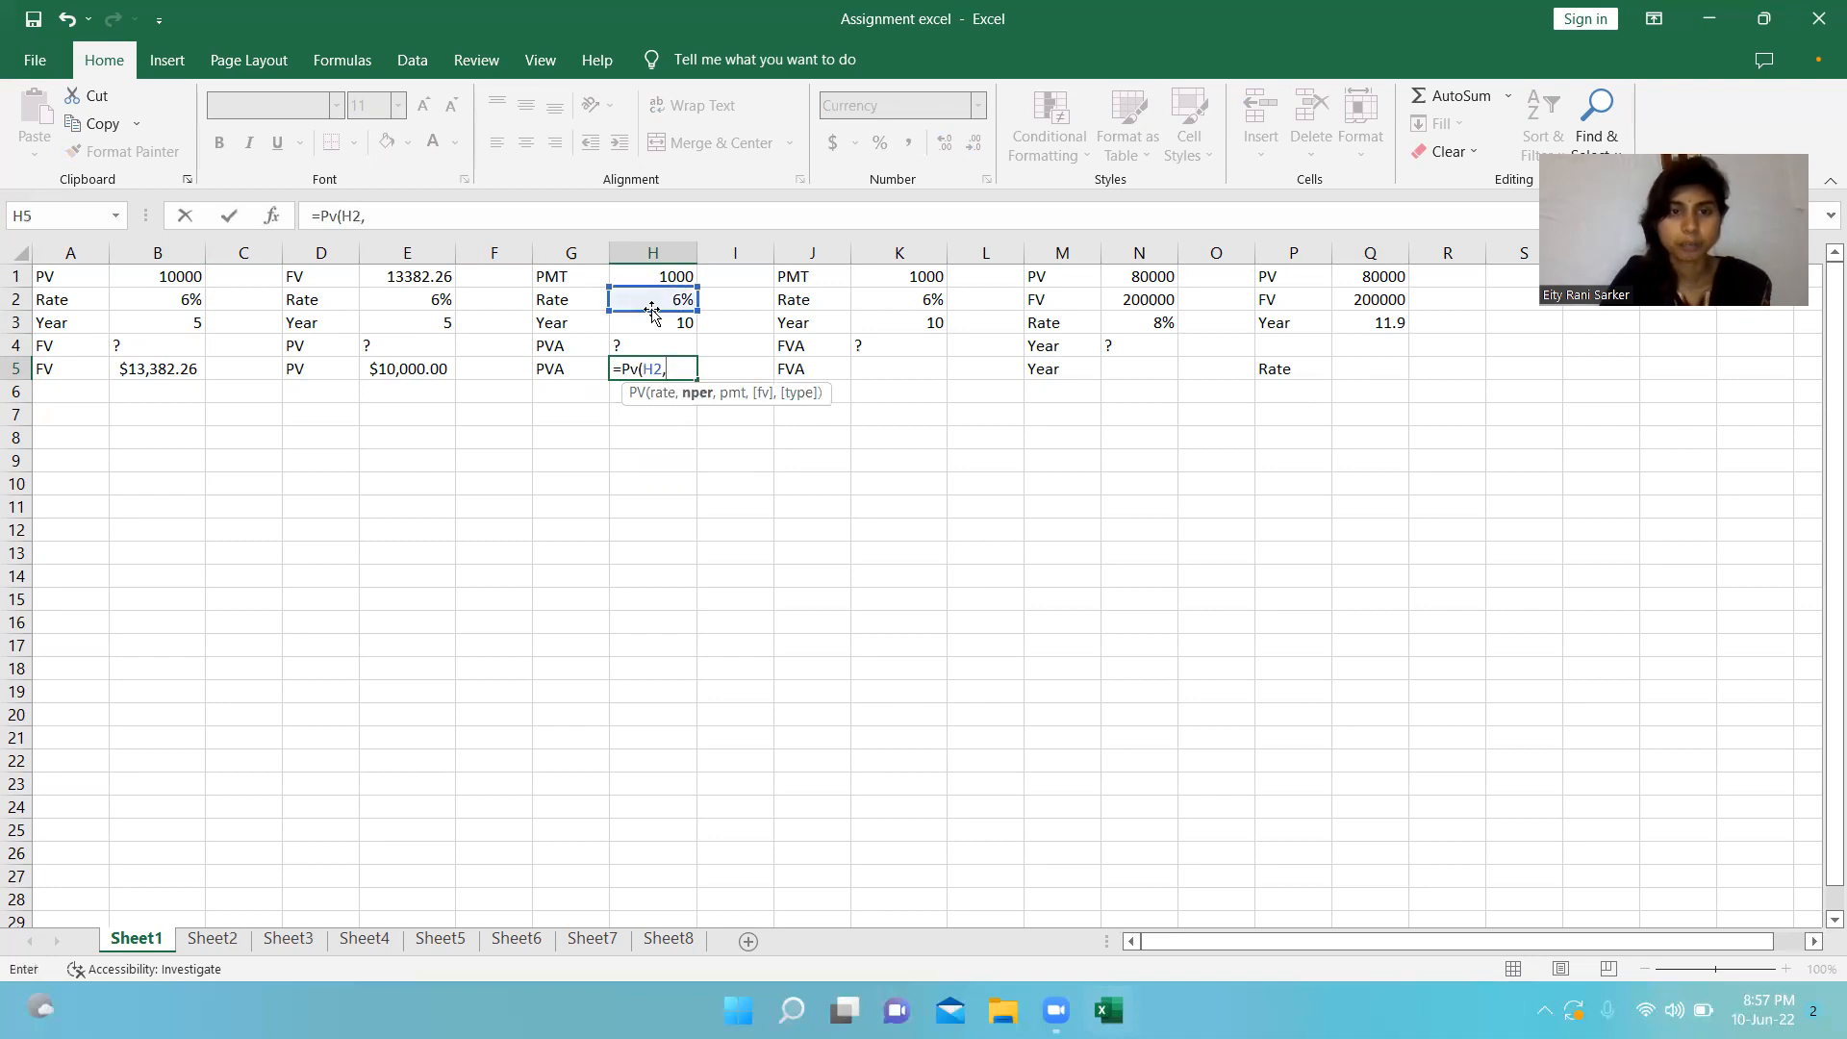
click(653, 322)
text(,)
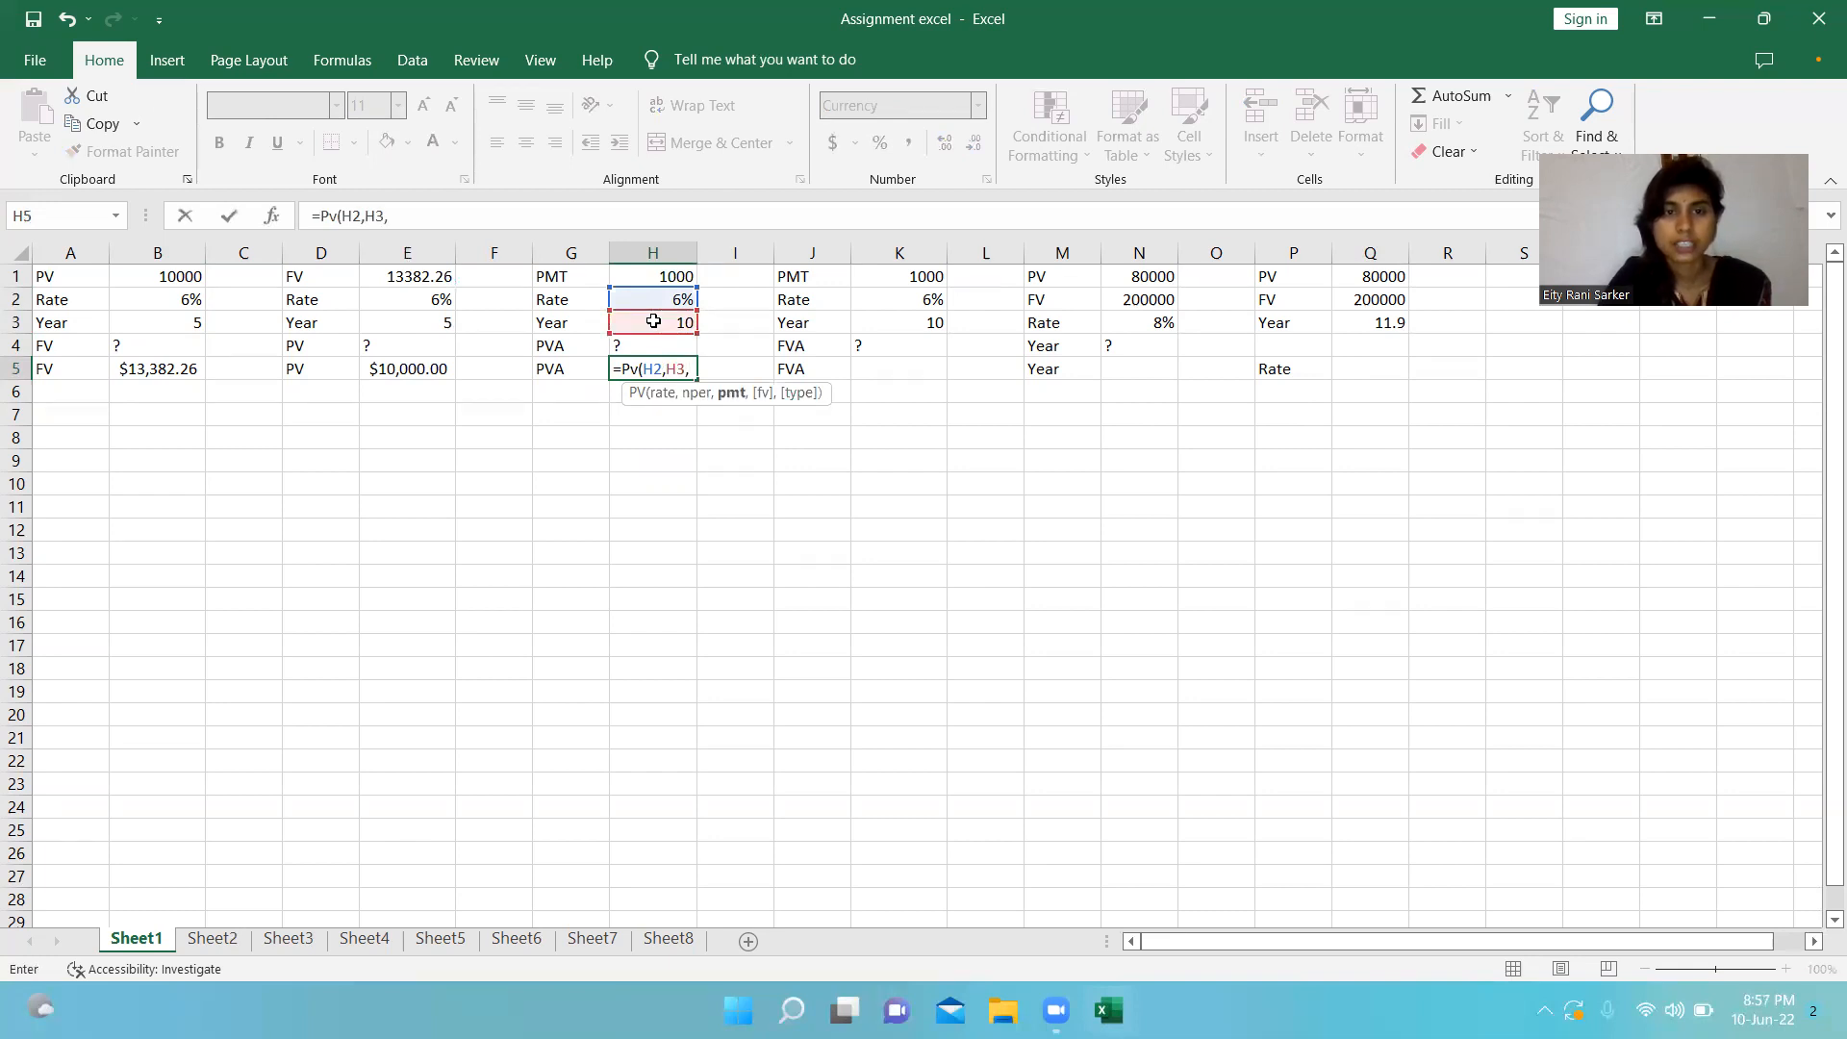
click(660, 274)
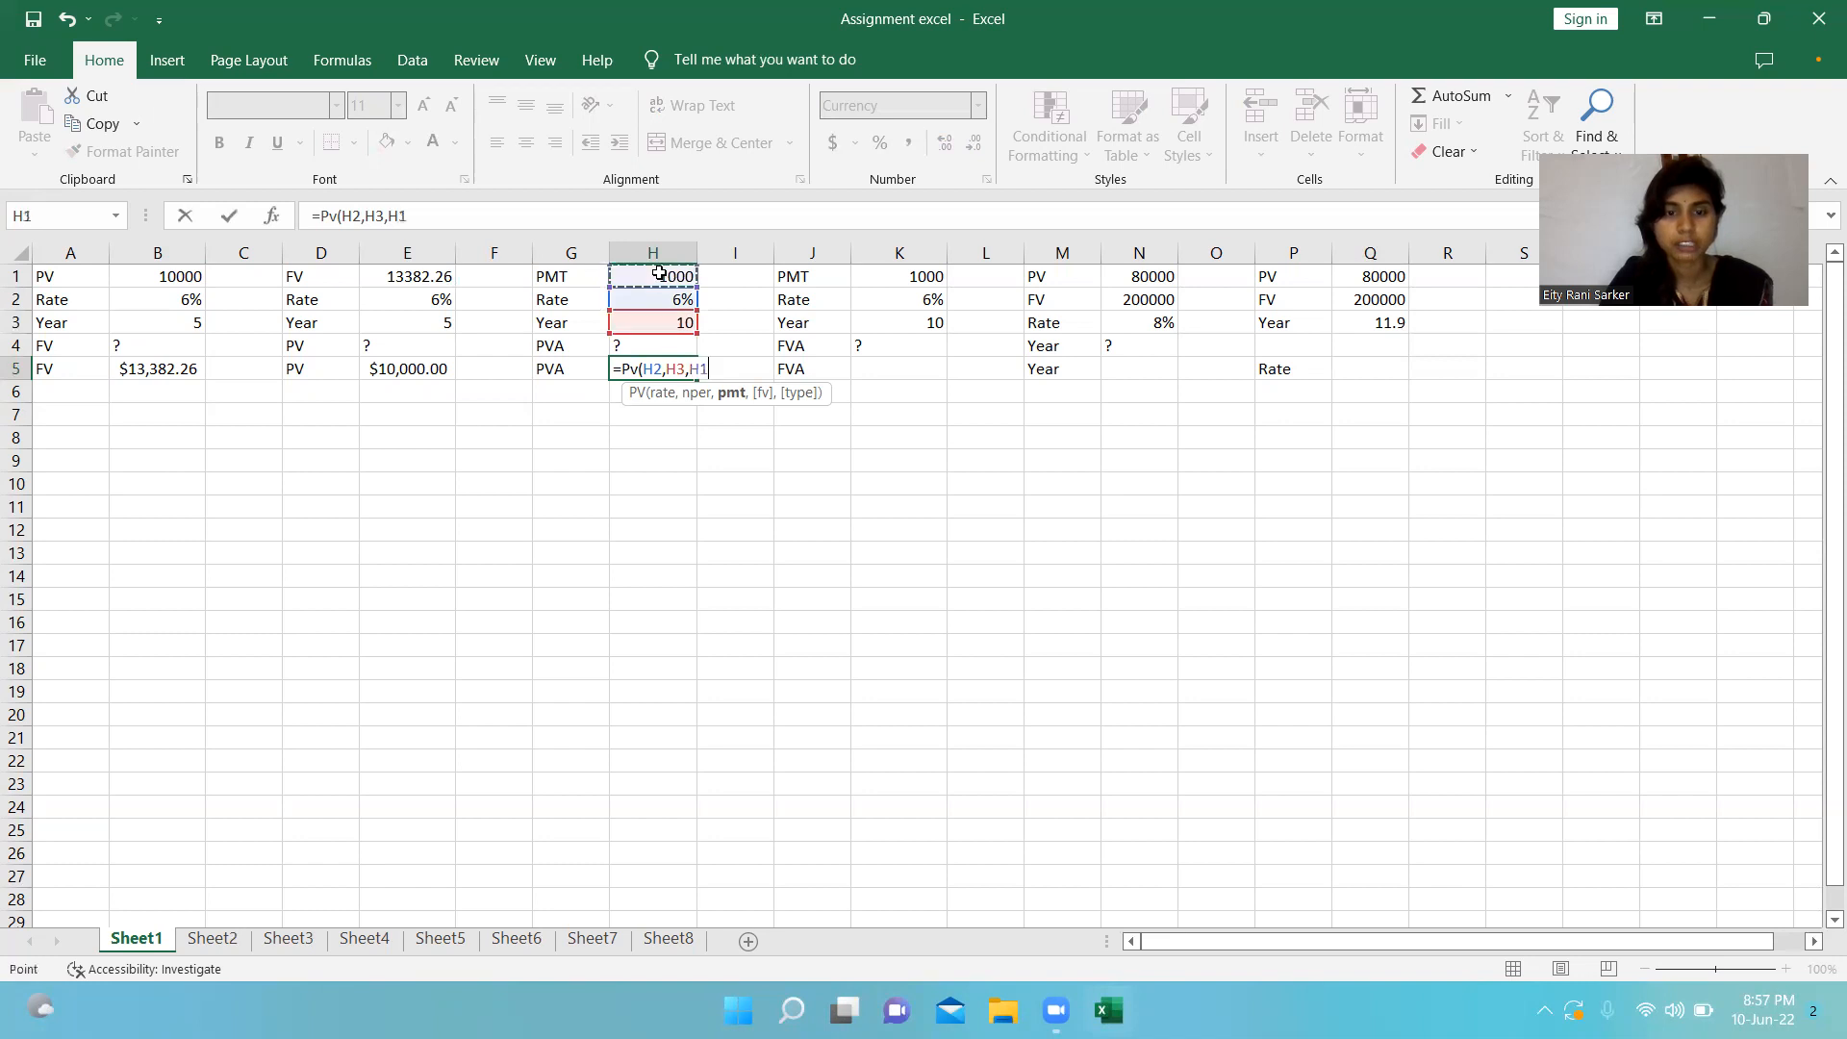
text(,)
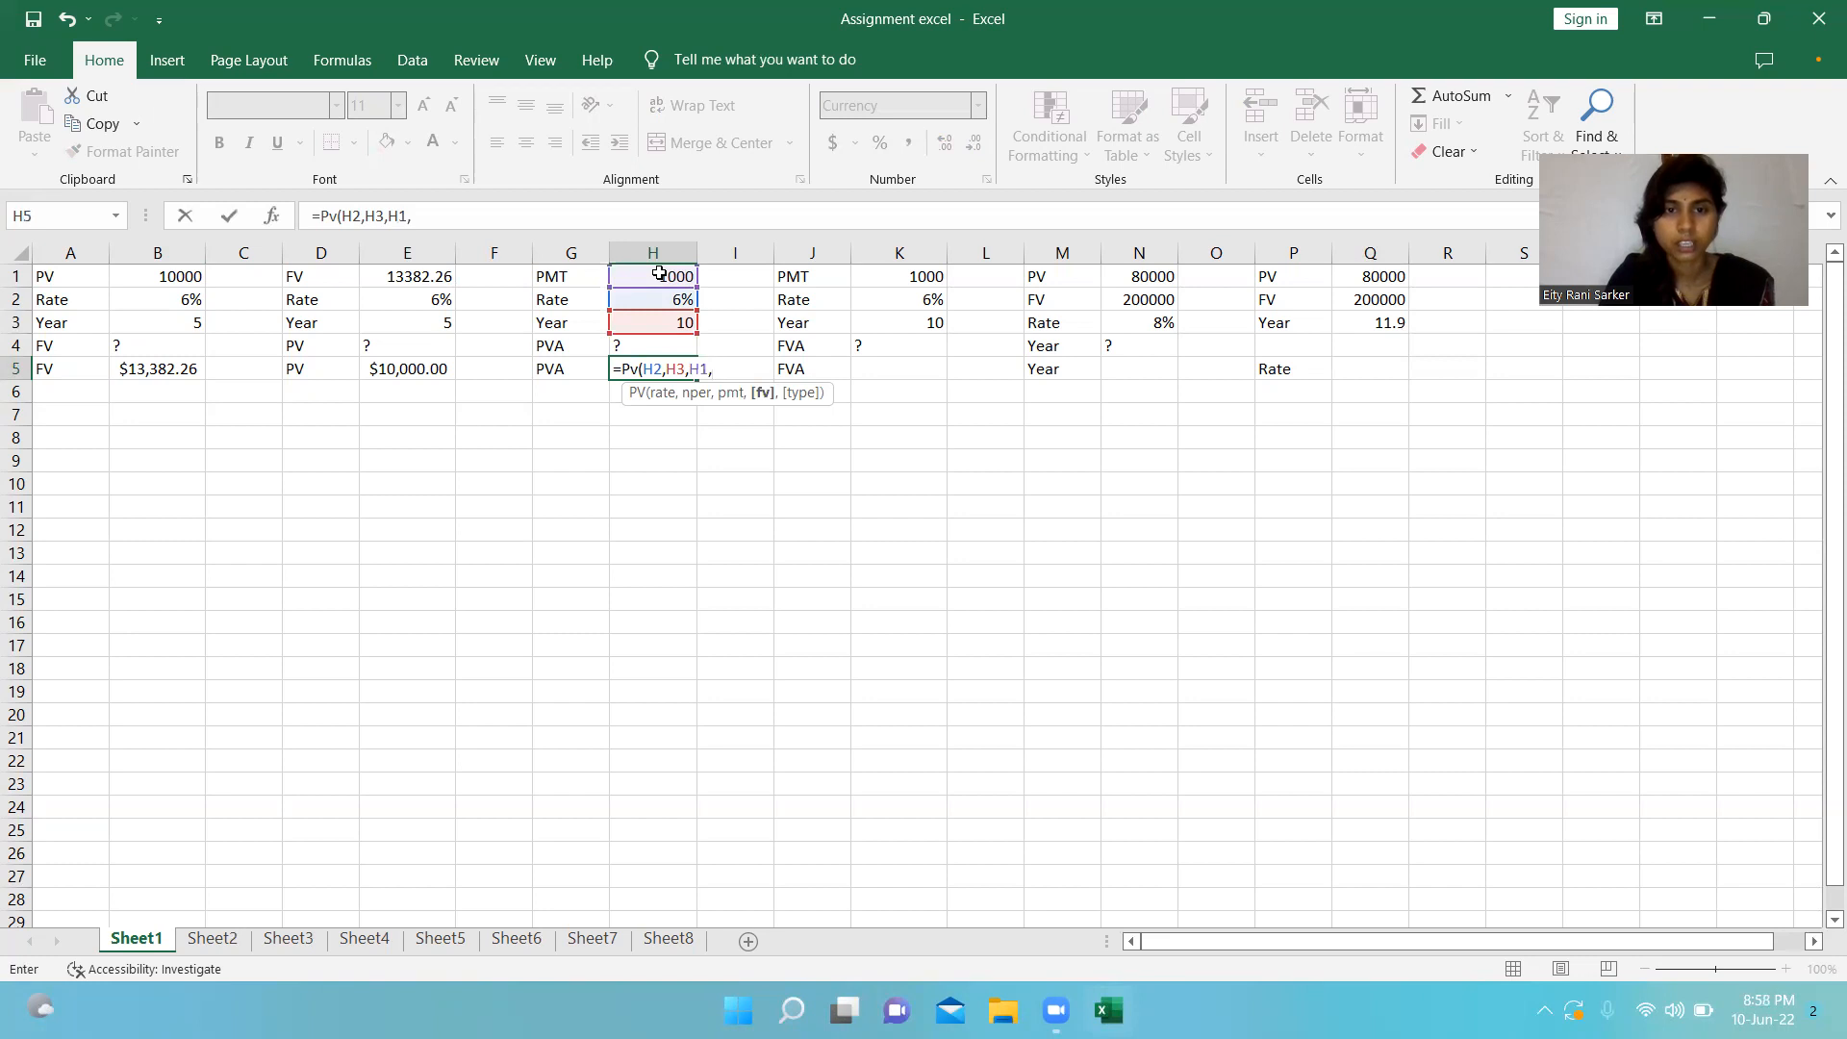
text(0,0)
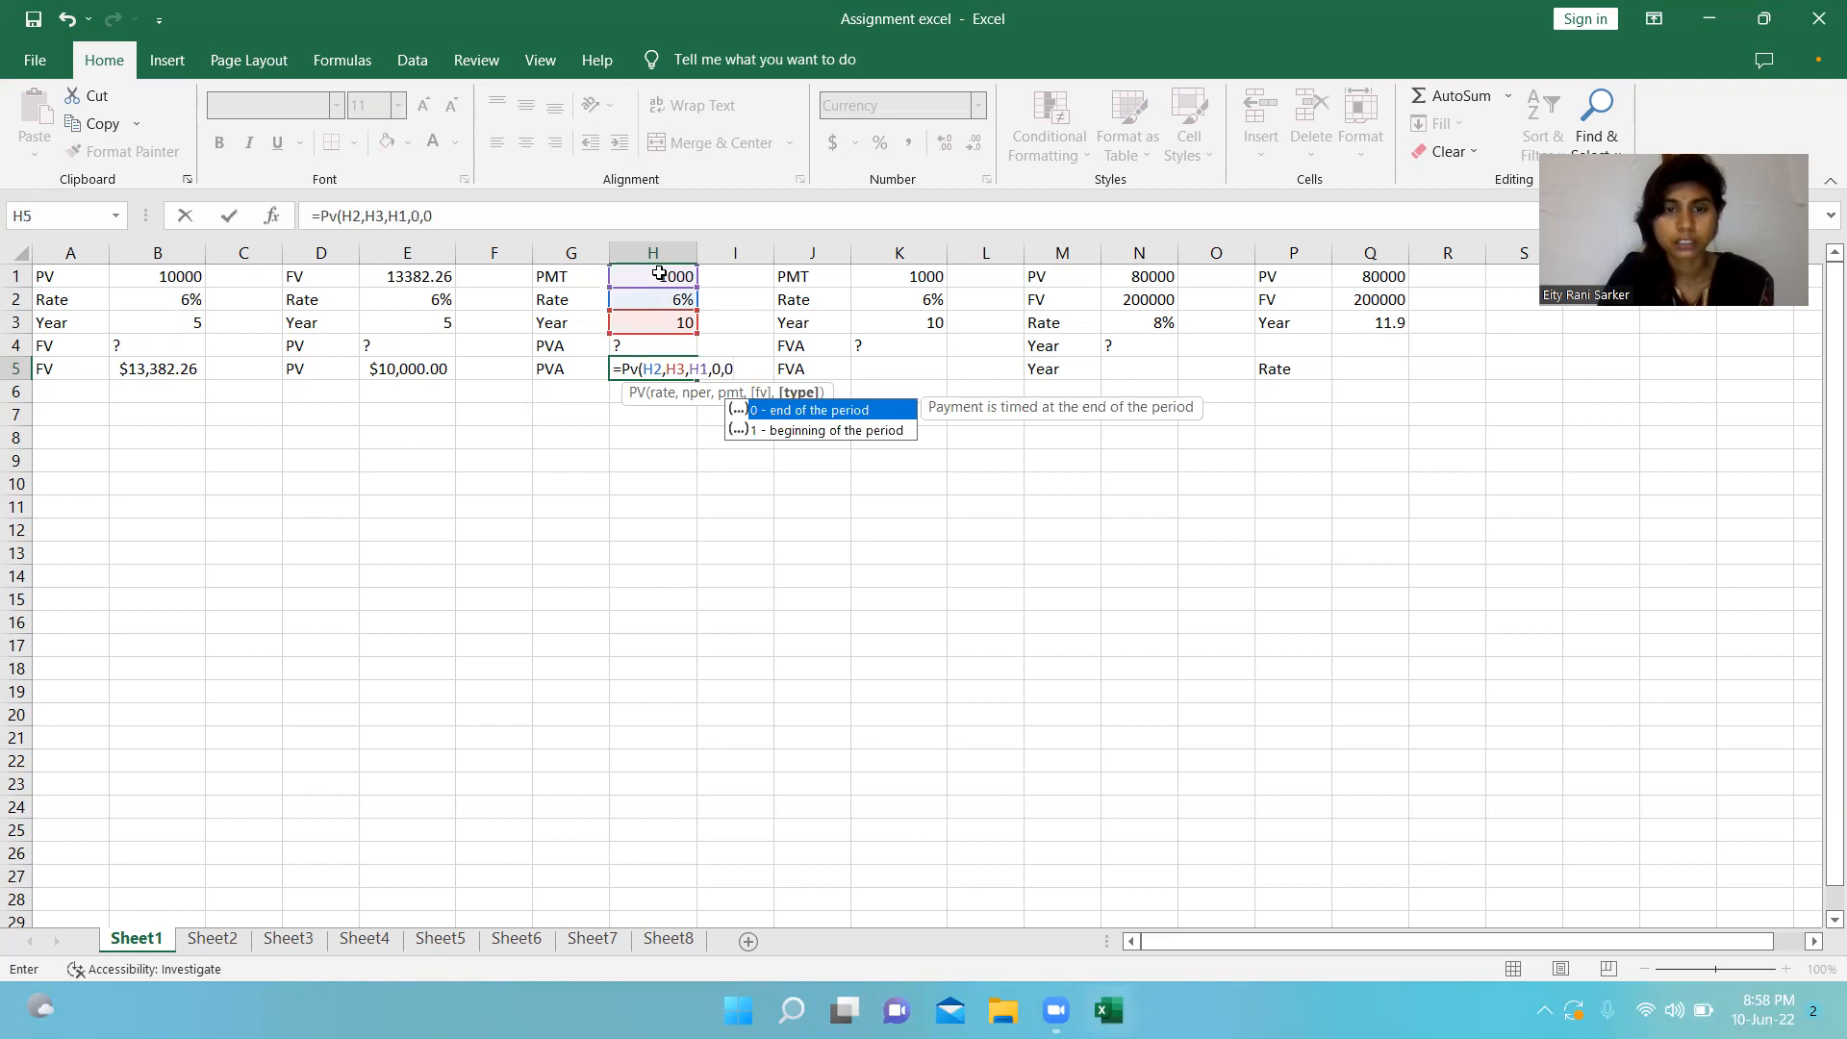
text())
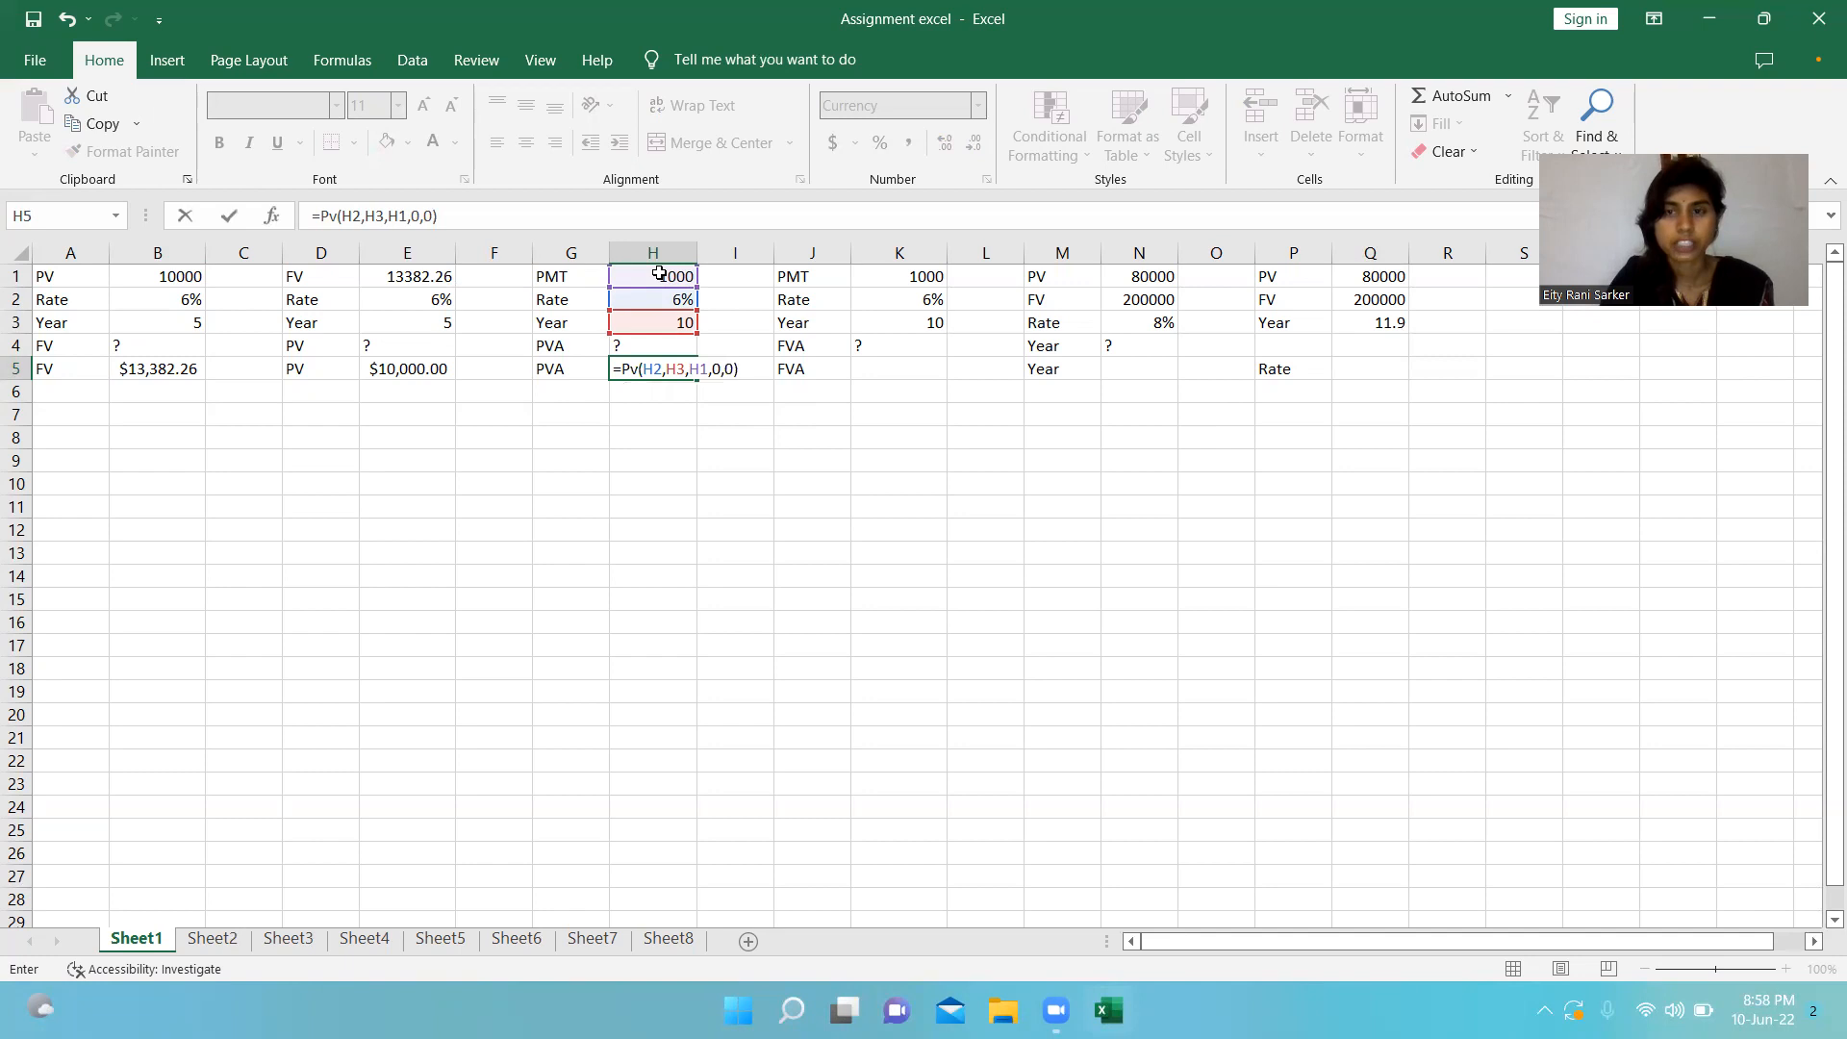
key(Return)
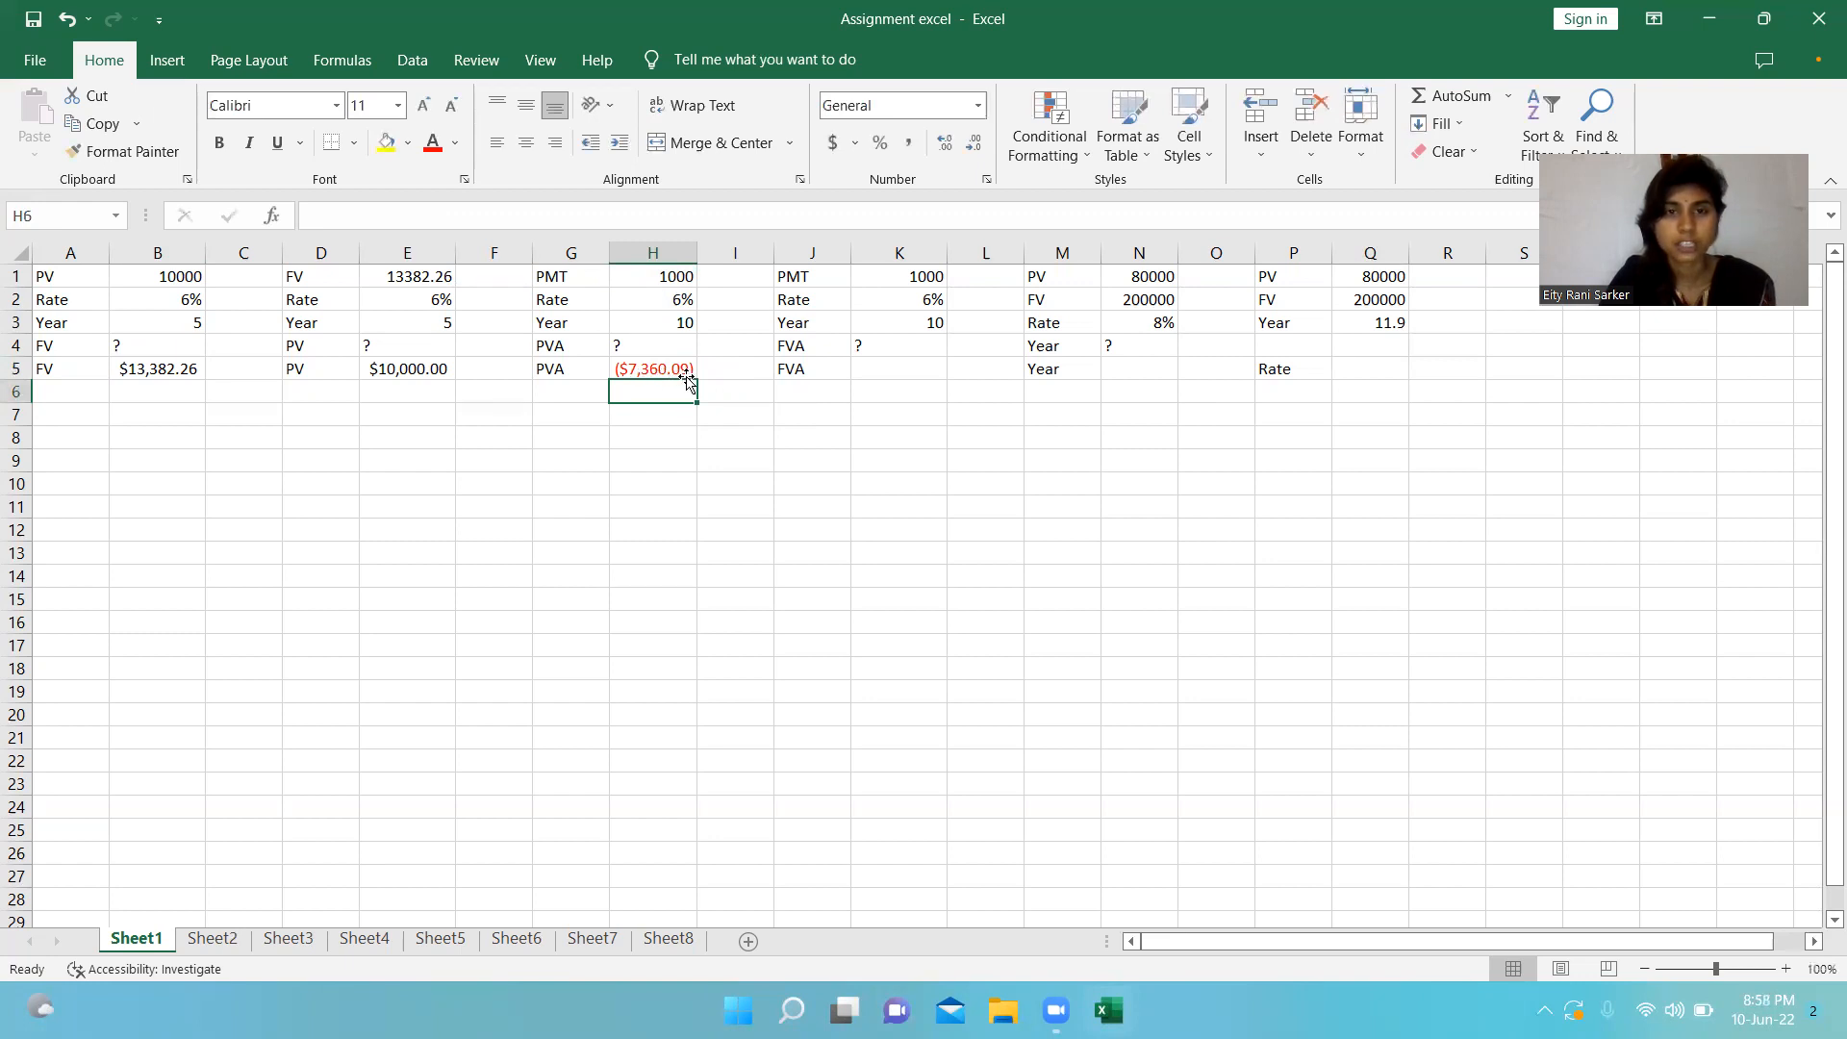
Calculate the future value of the annuity in cell K5 with the formula =FV(K2,K3,K1,0,0).
click(882, 278)
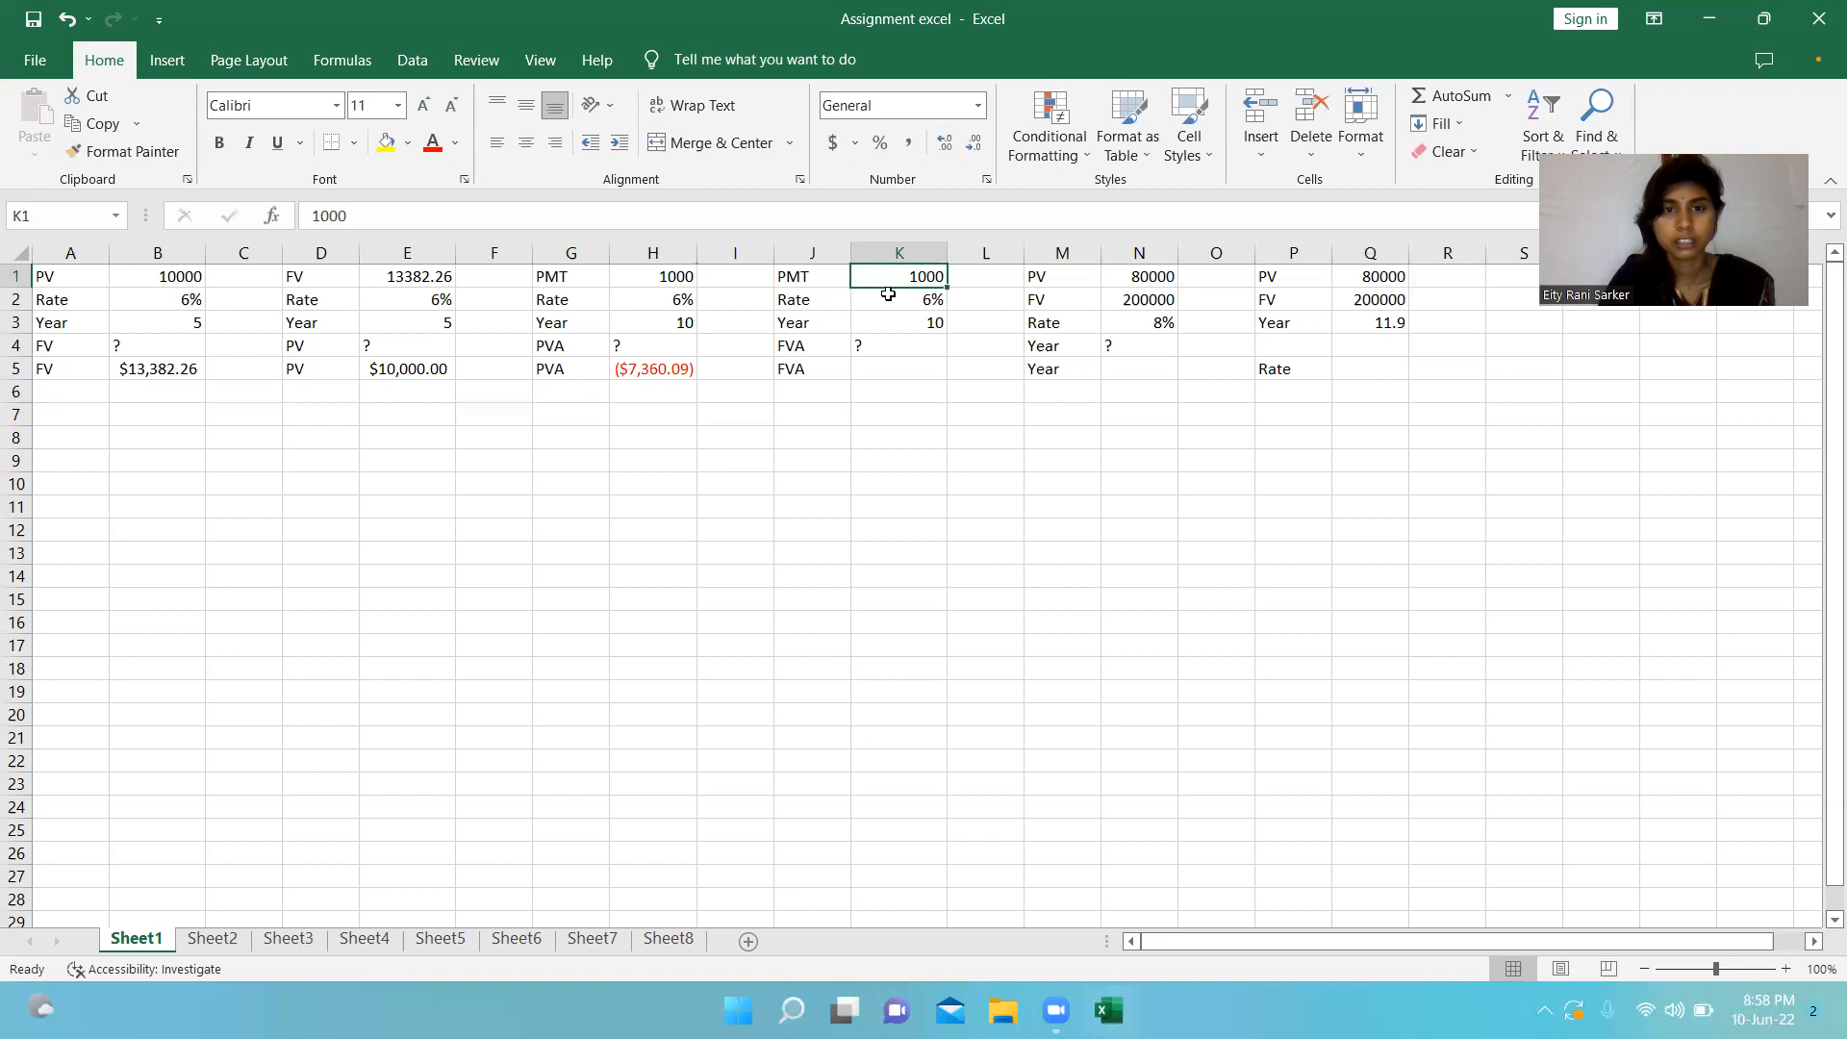
click(887, 298)
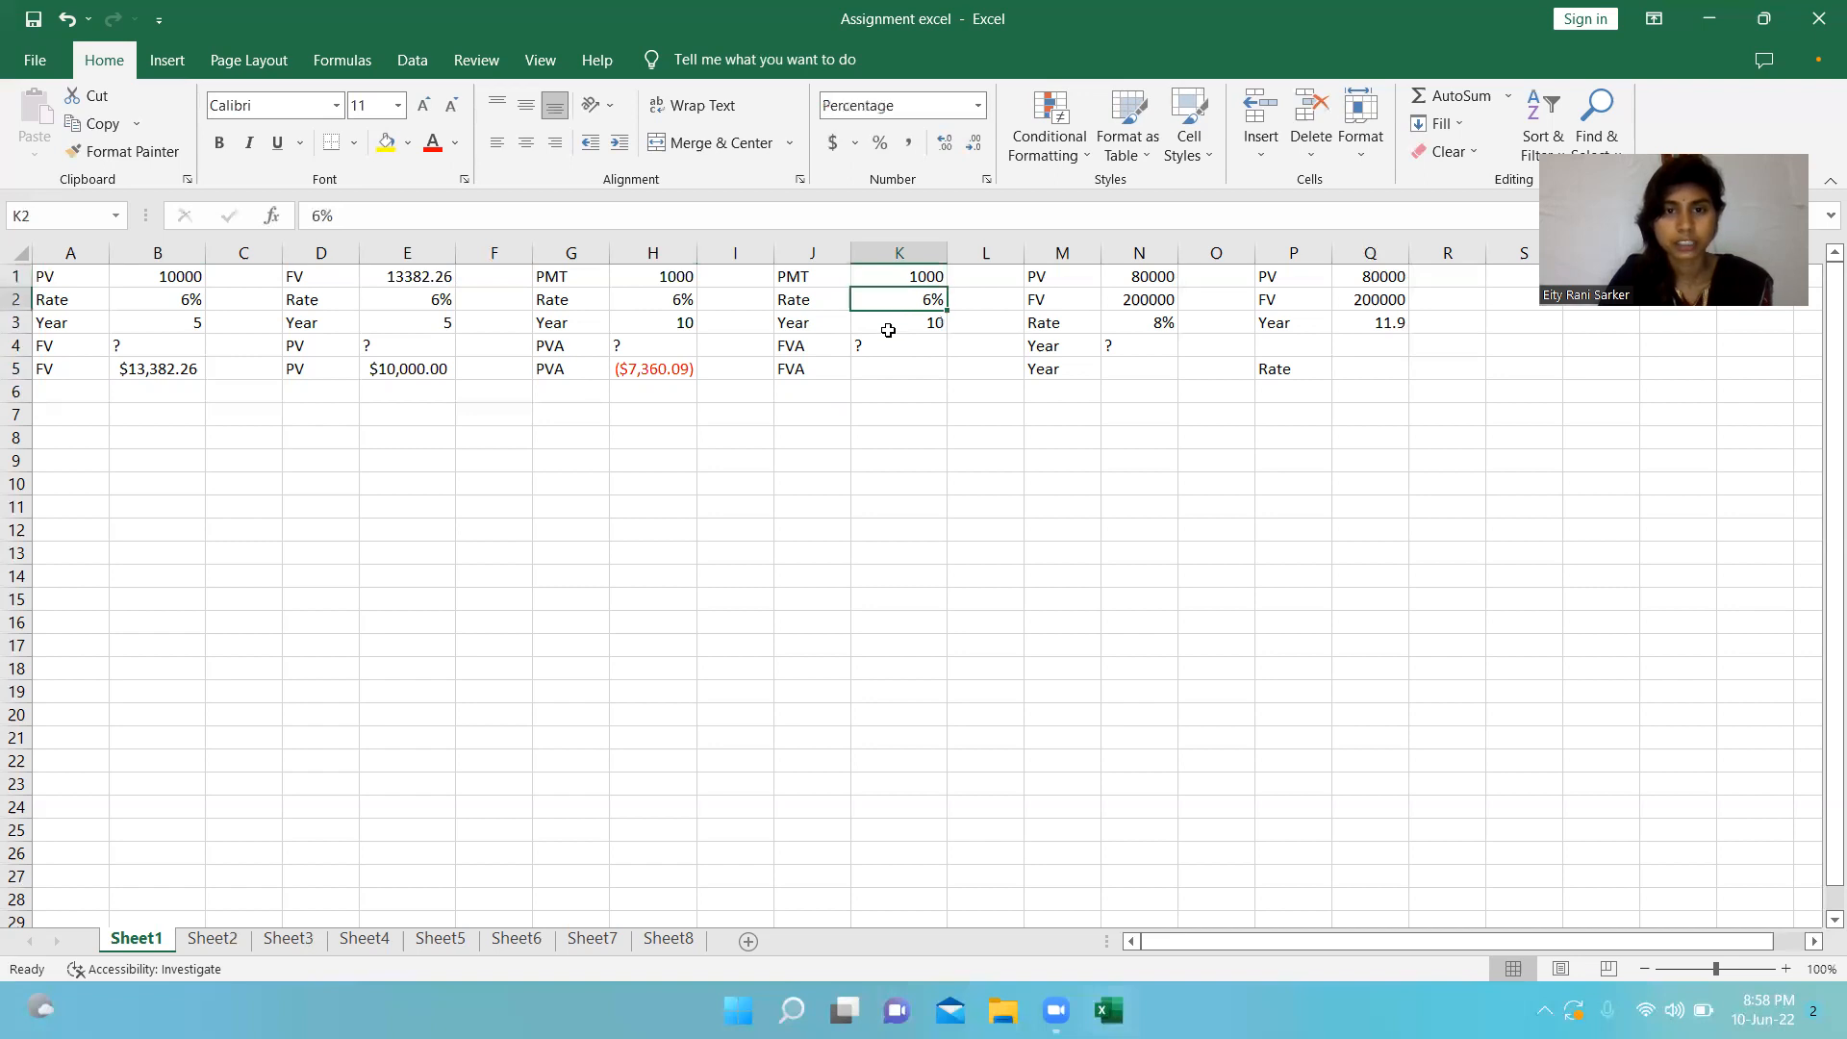
click(892, 326)
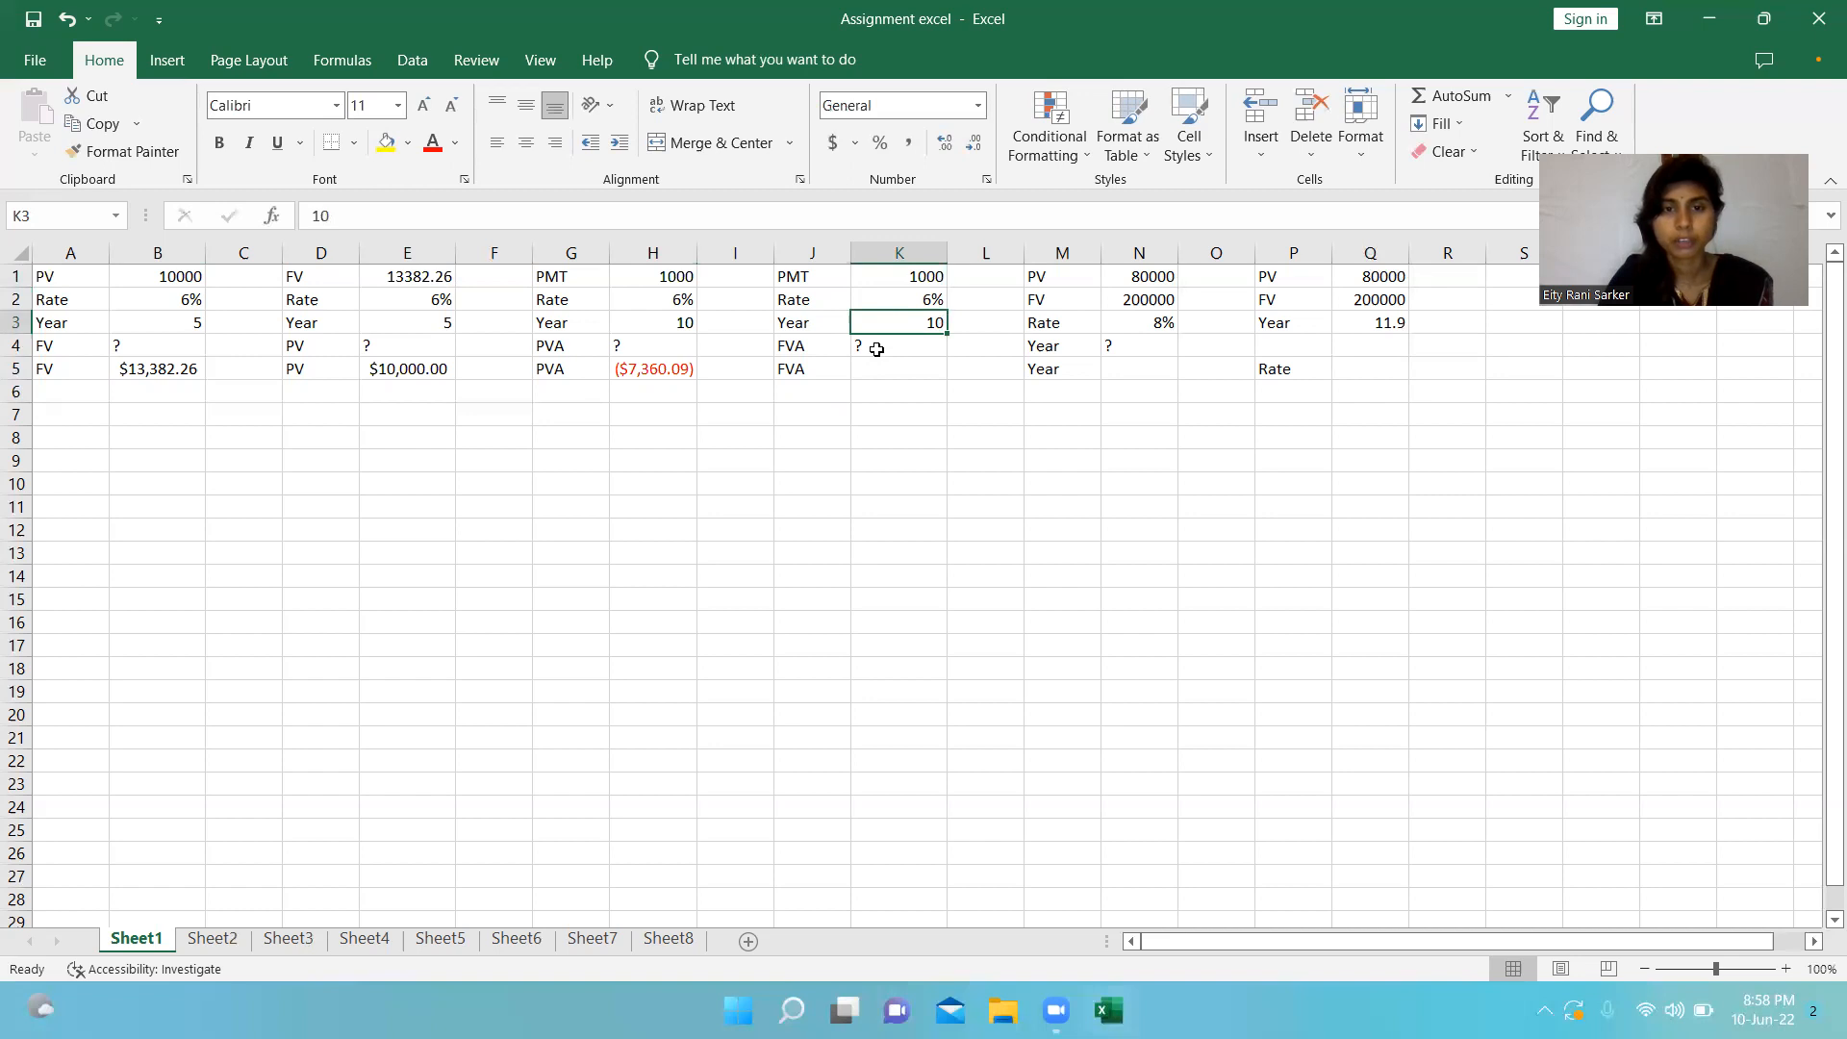
click(876, 349)
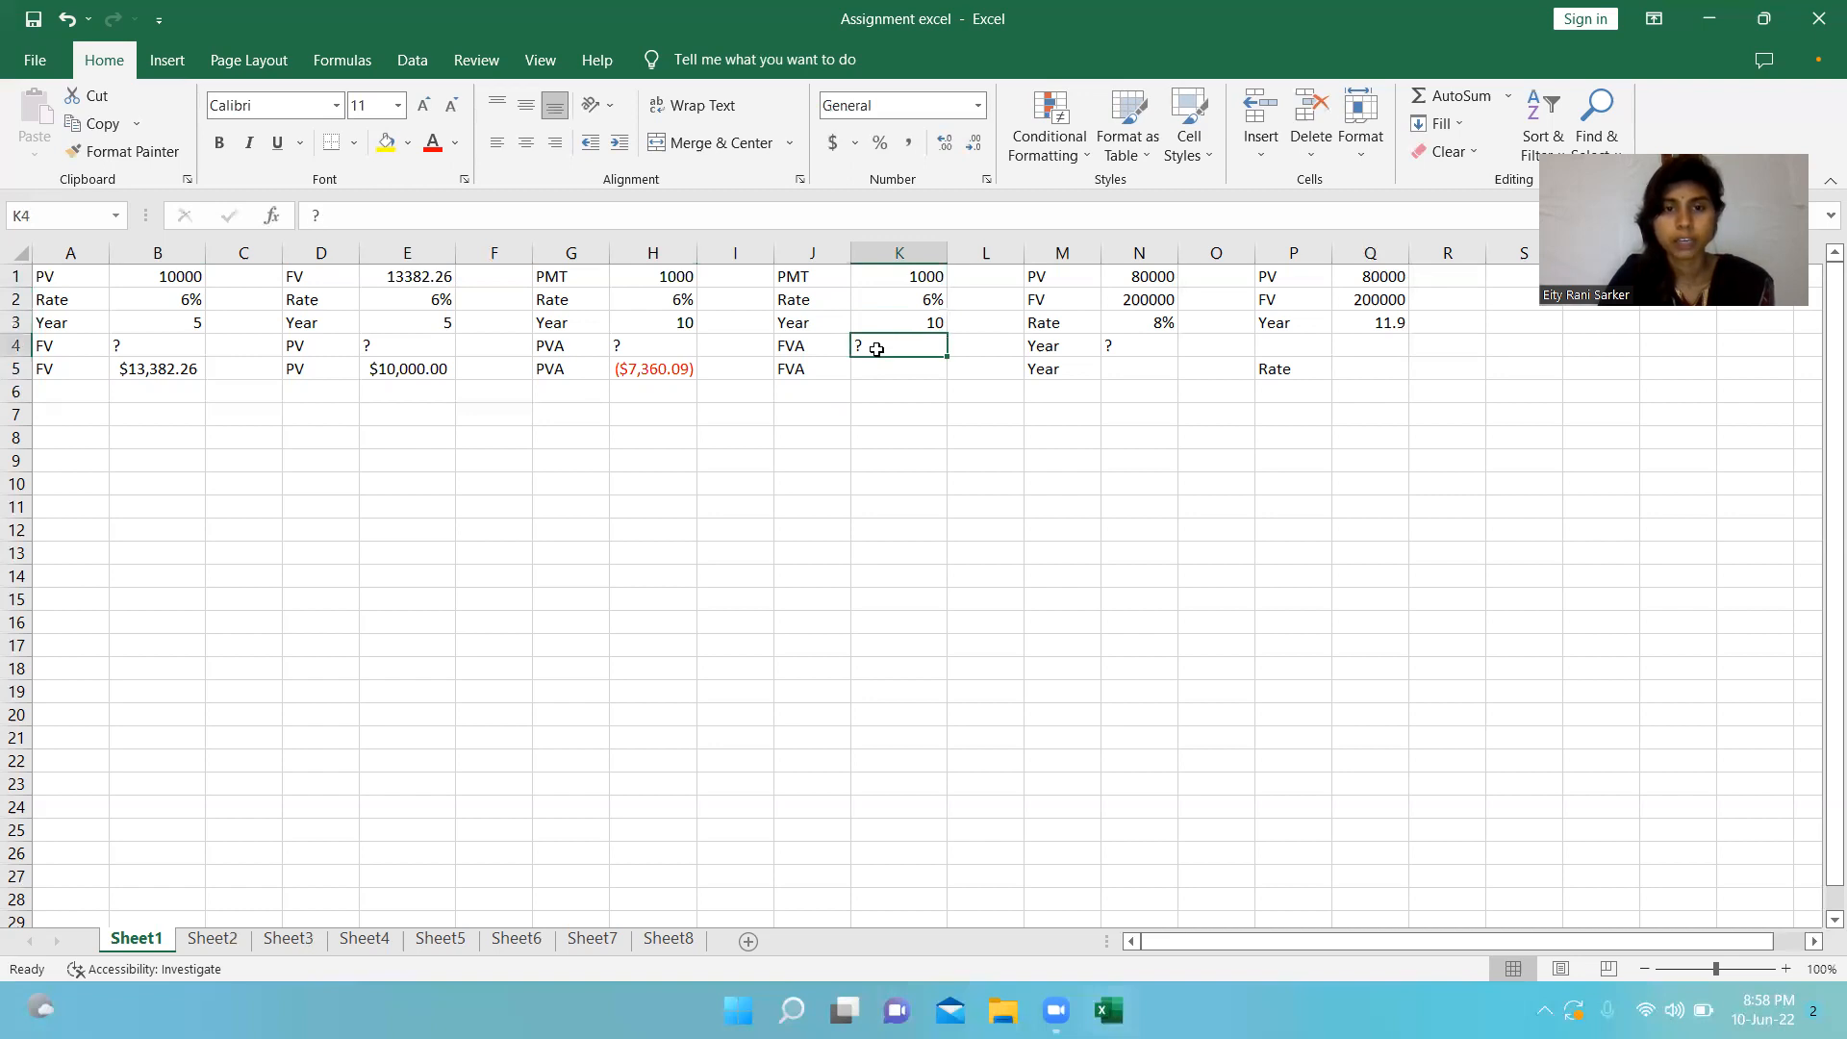
click(870, 371)
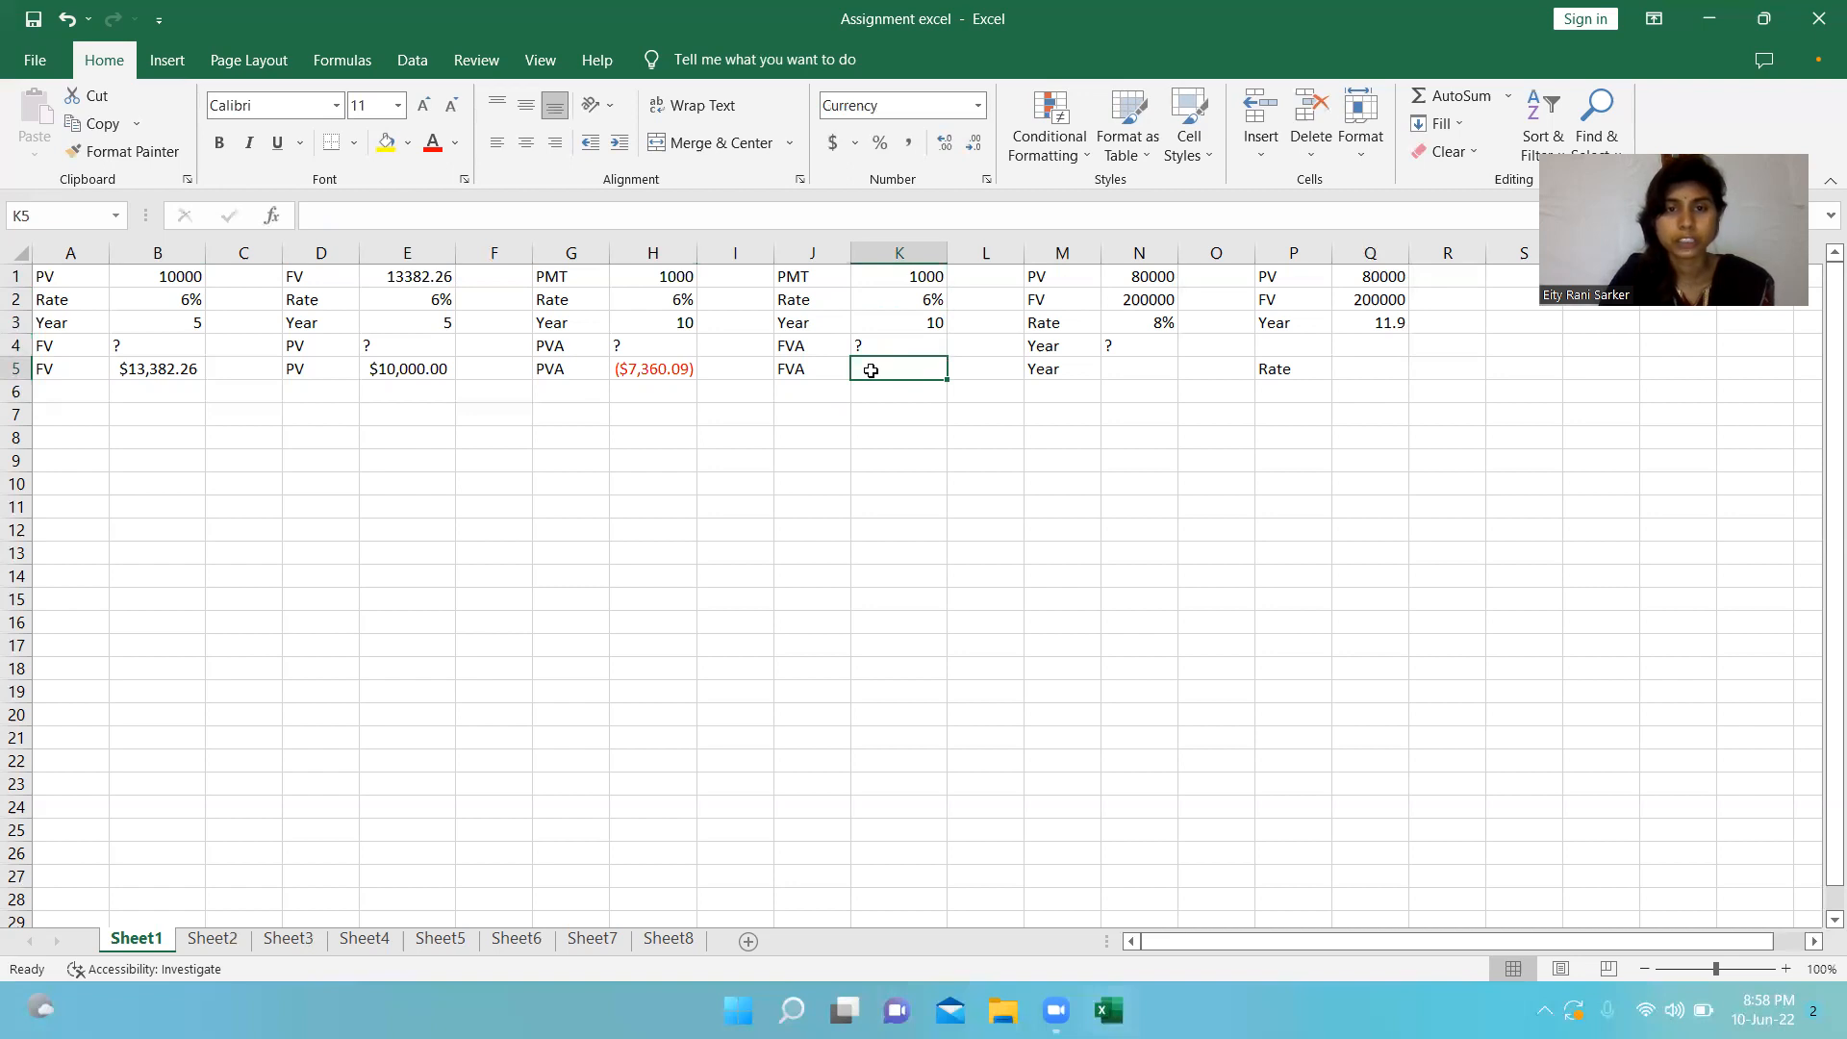
text(+)
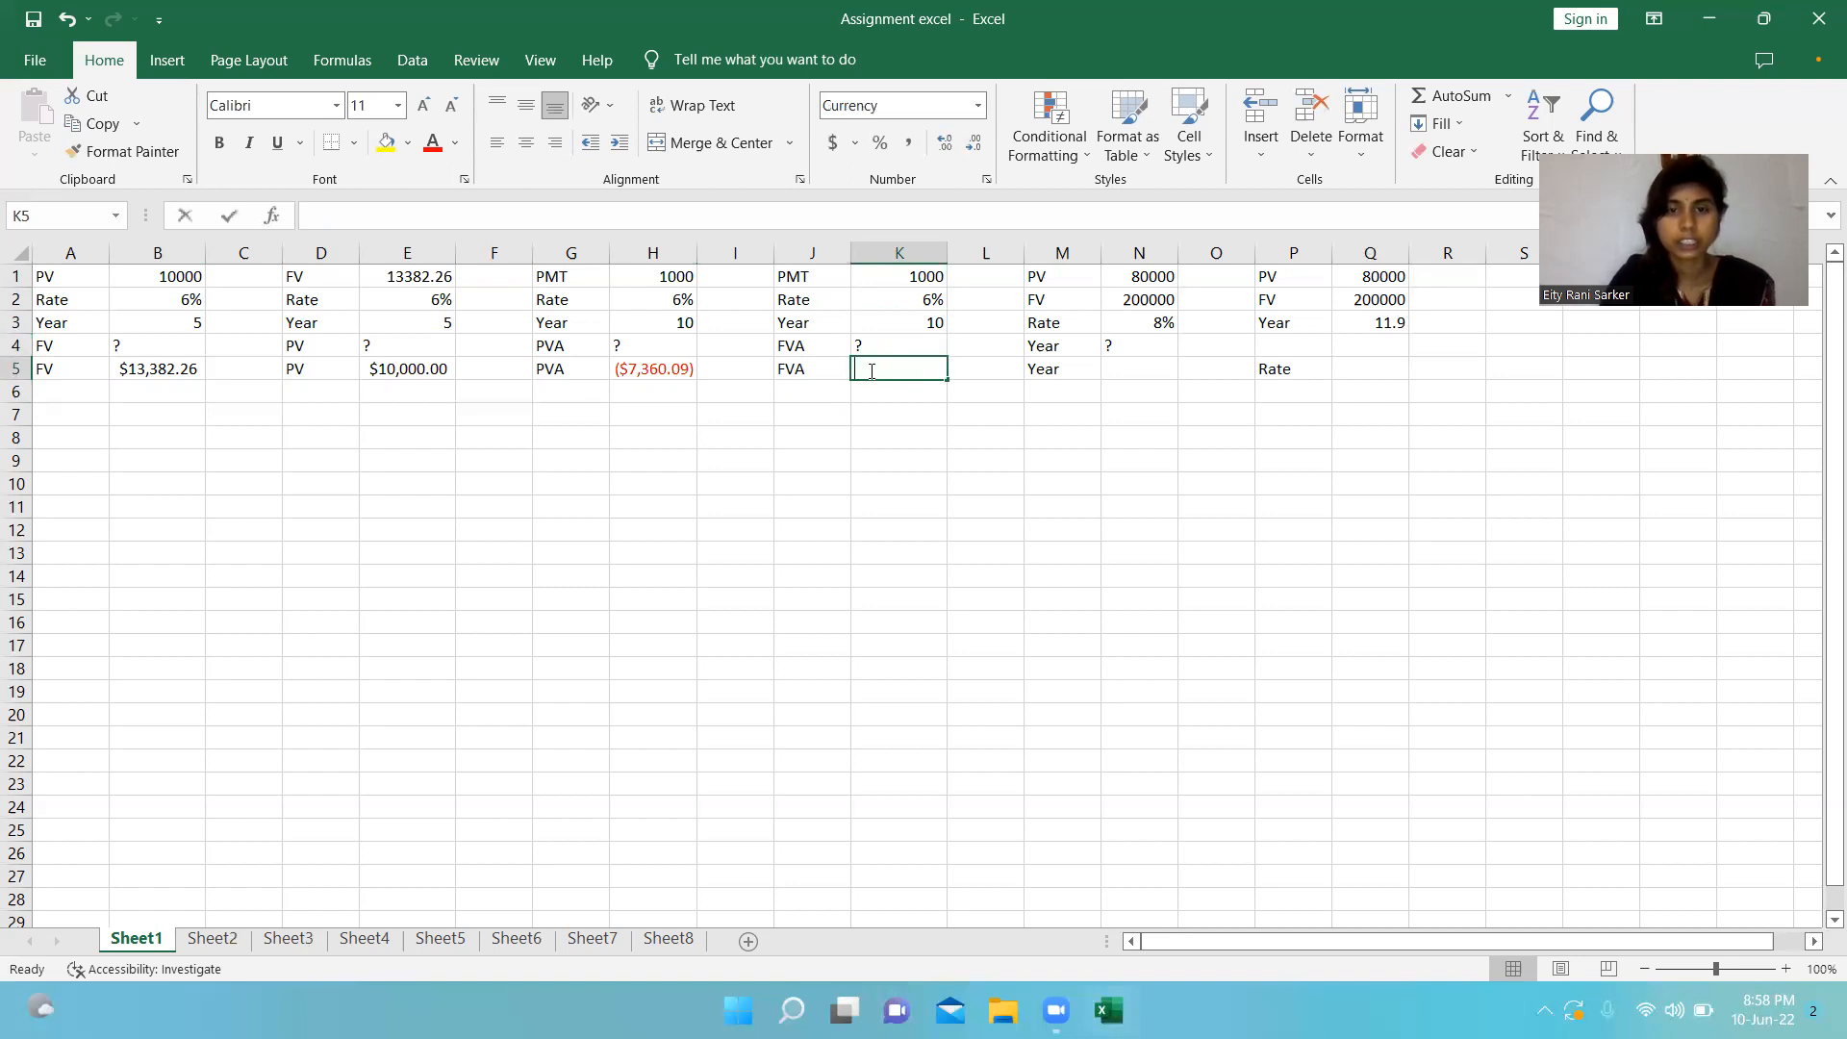
key(BackSpace)
text(=)
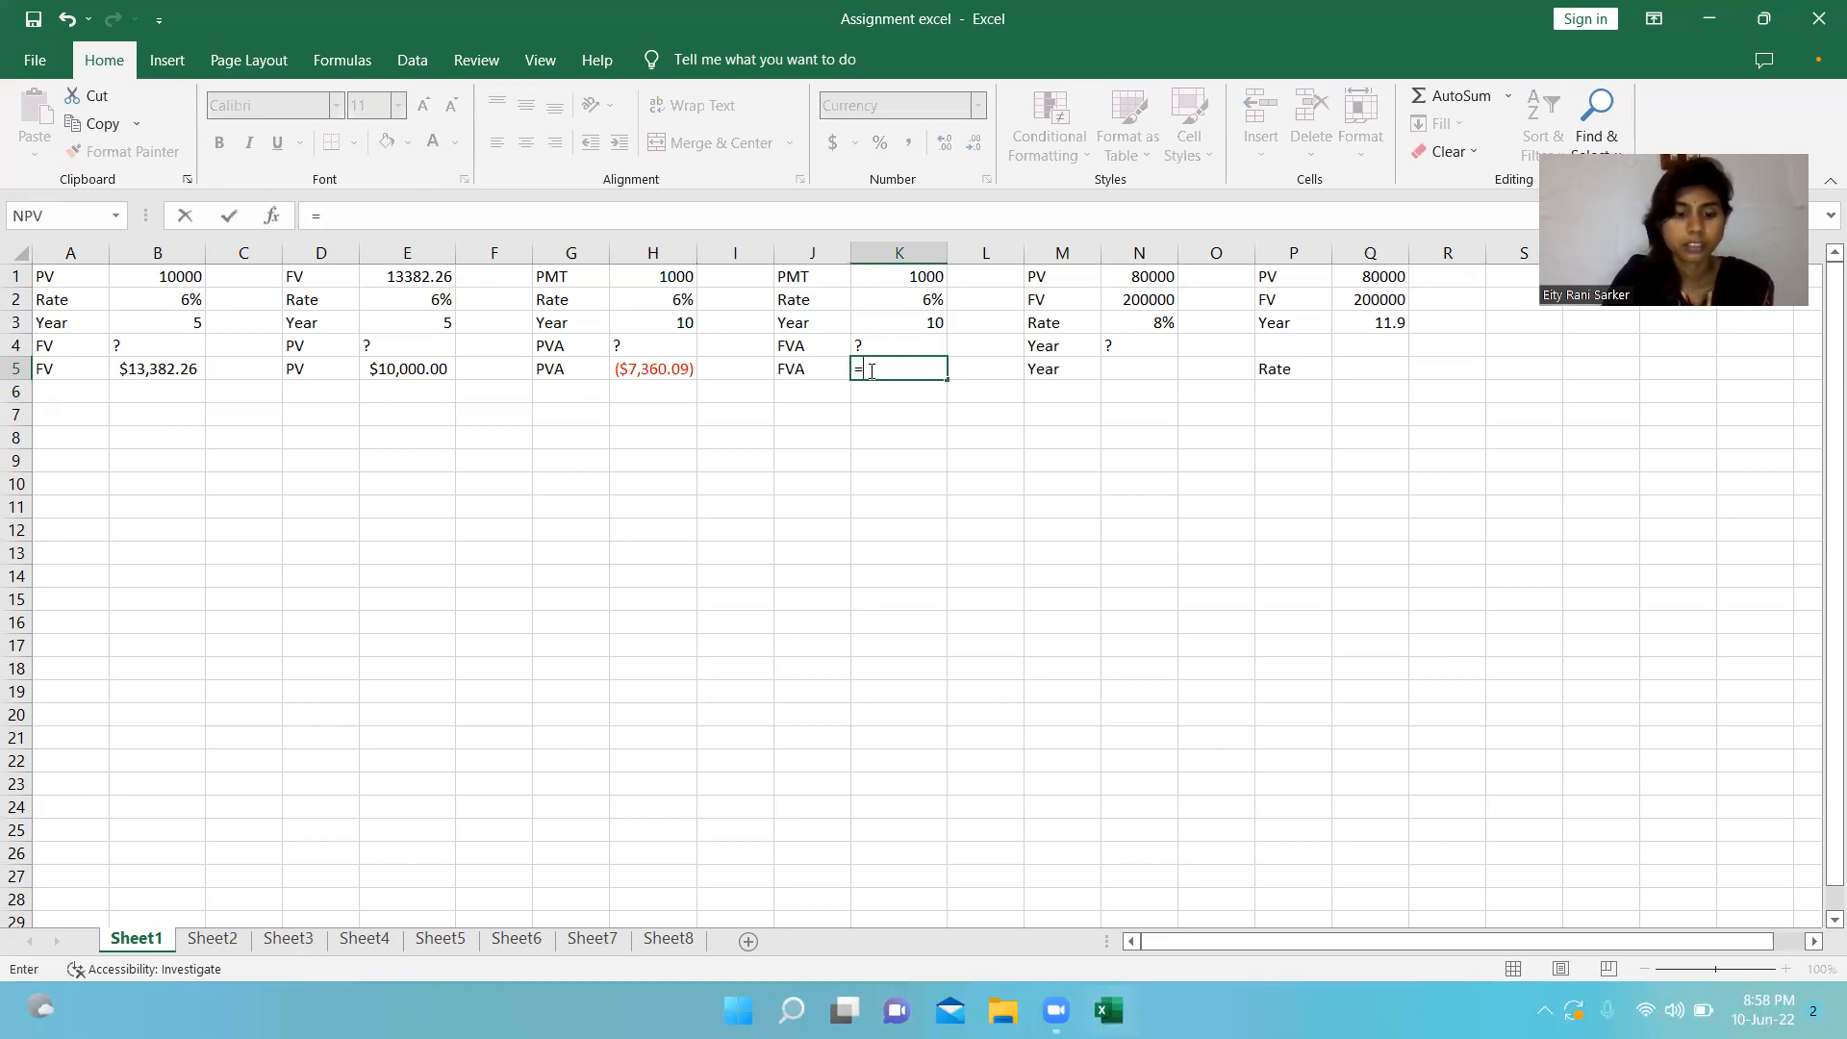
text(FV)
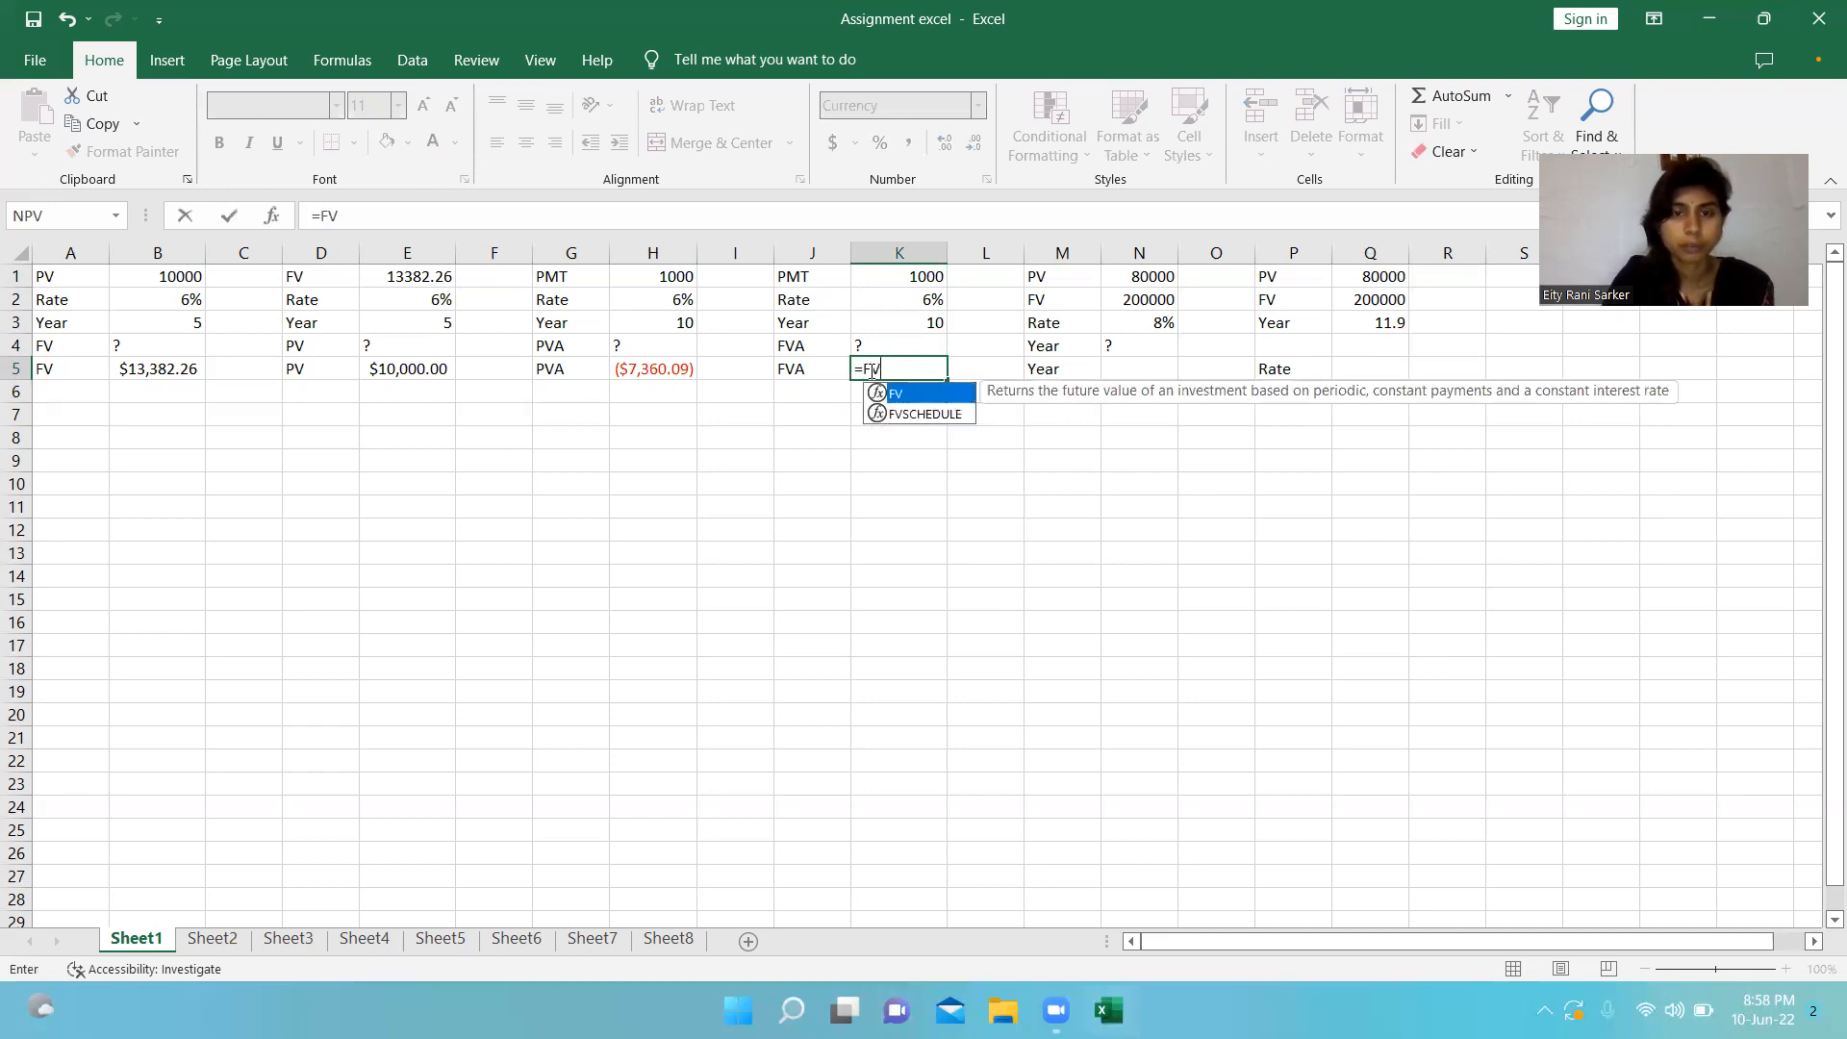
text(()
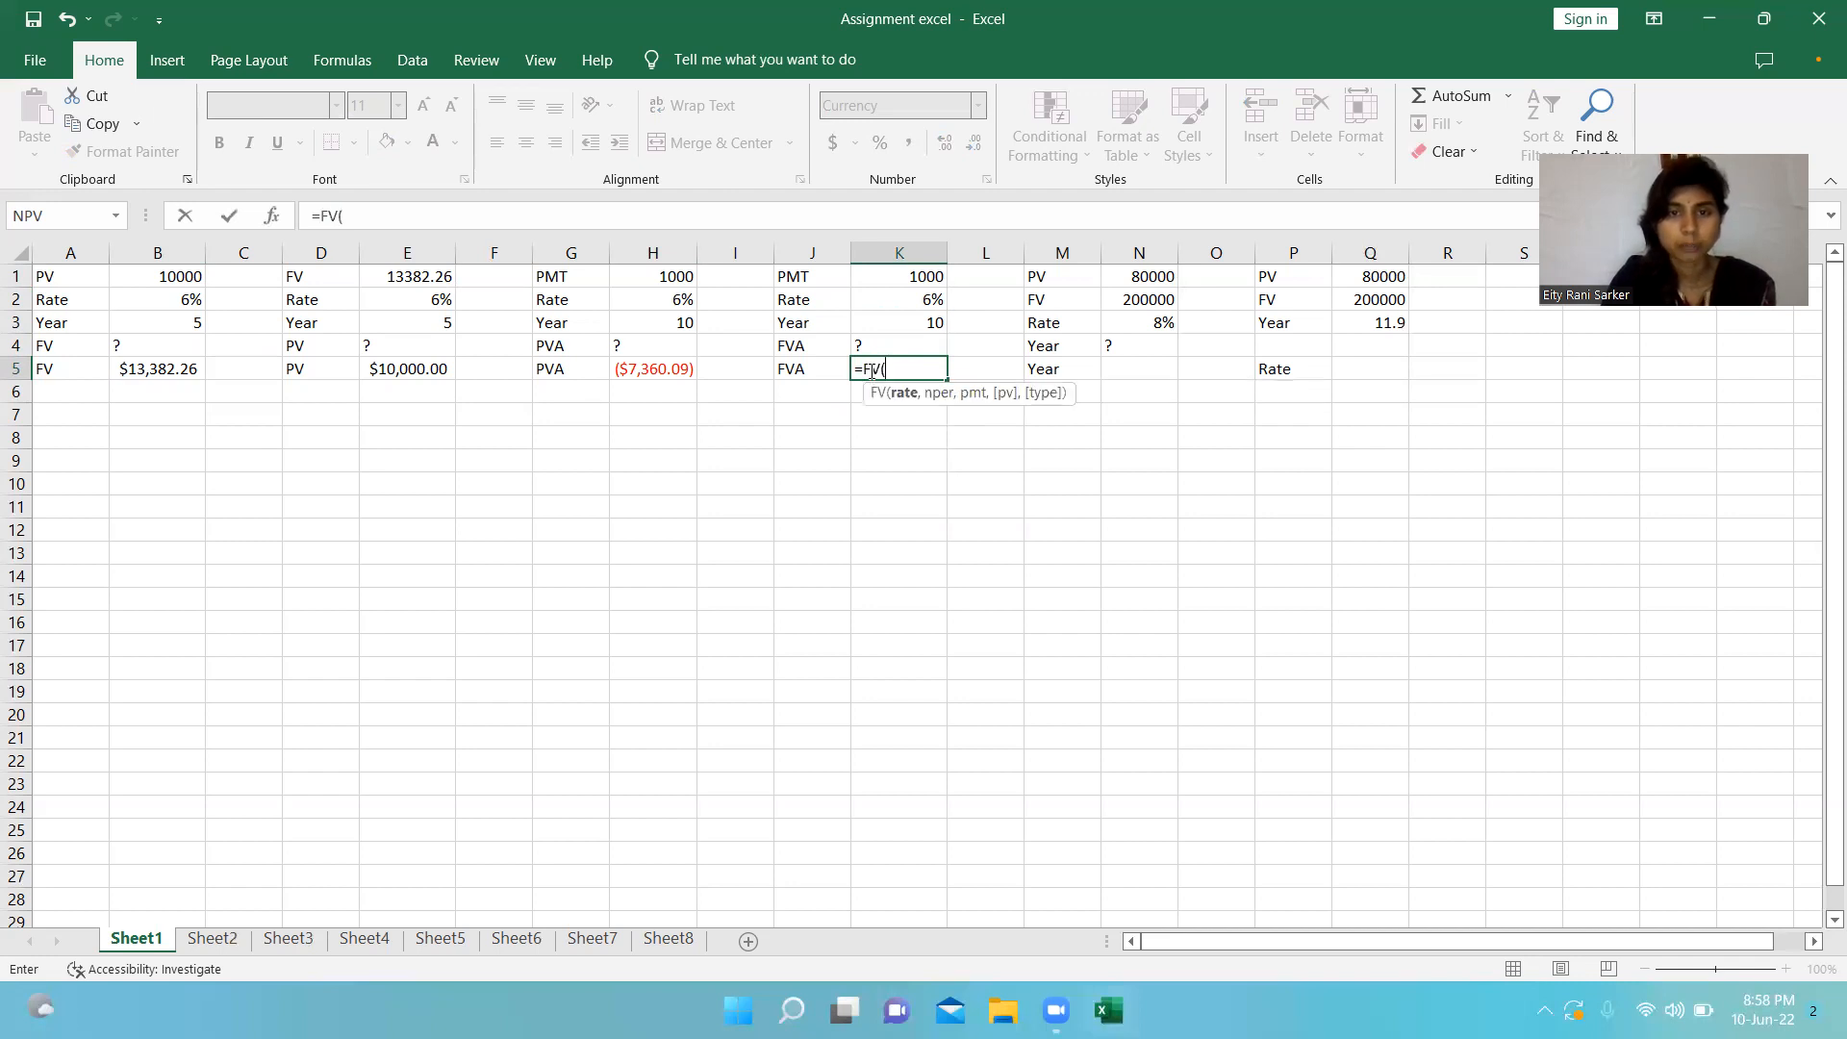
click(882, 304)
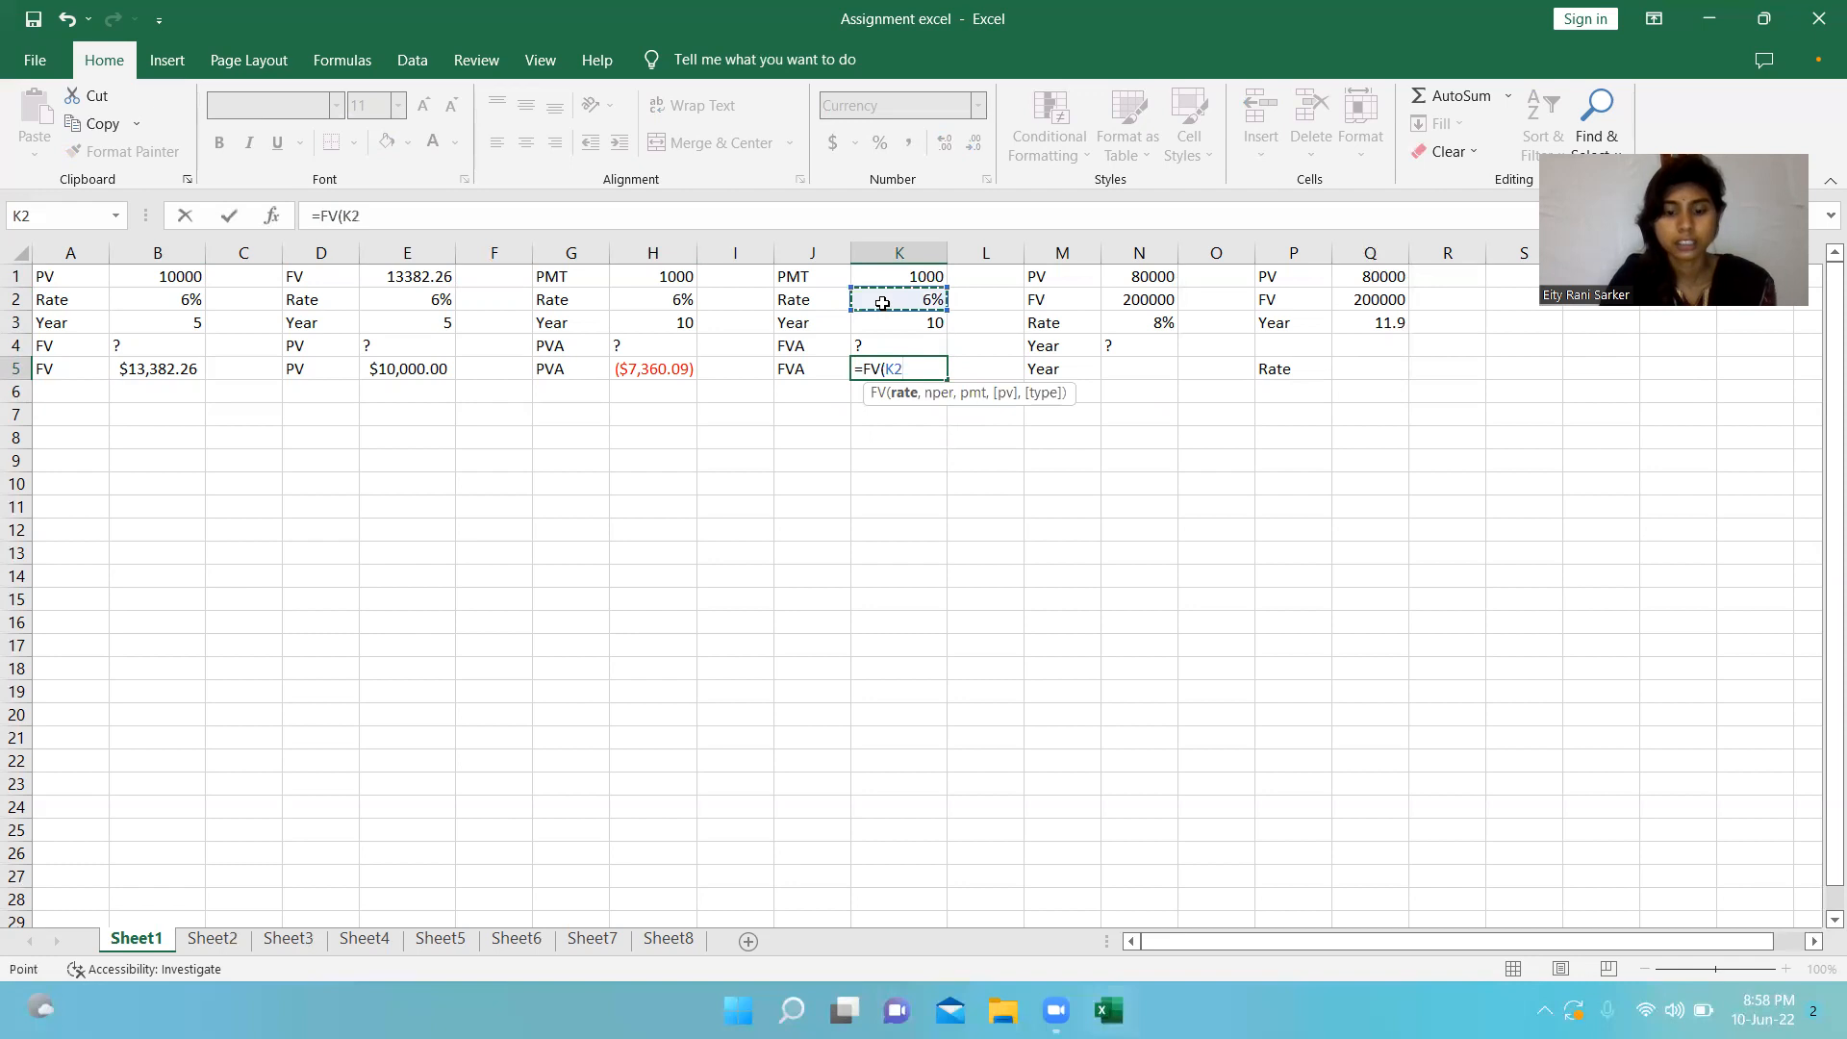
text(,)
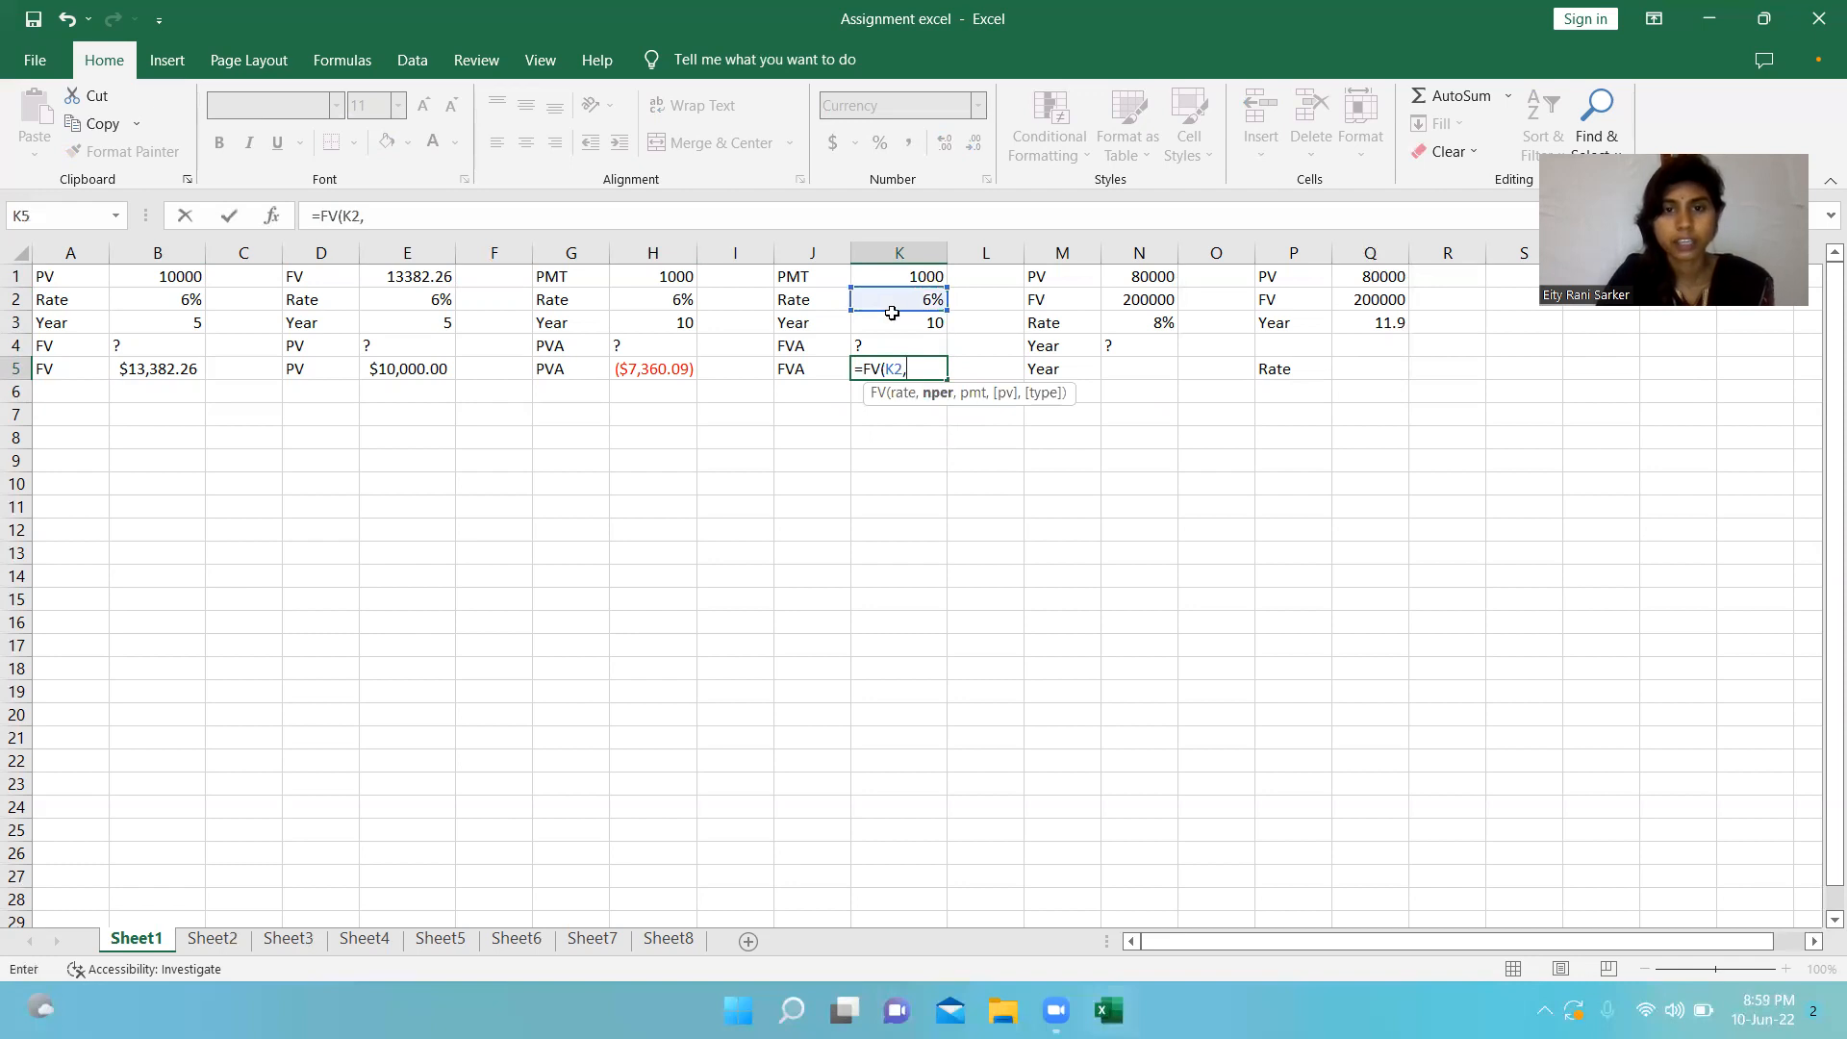
click(897, 323)
text(,)
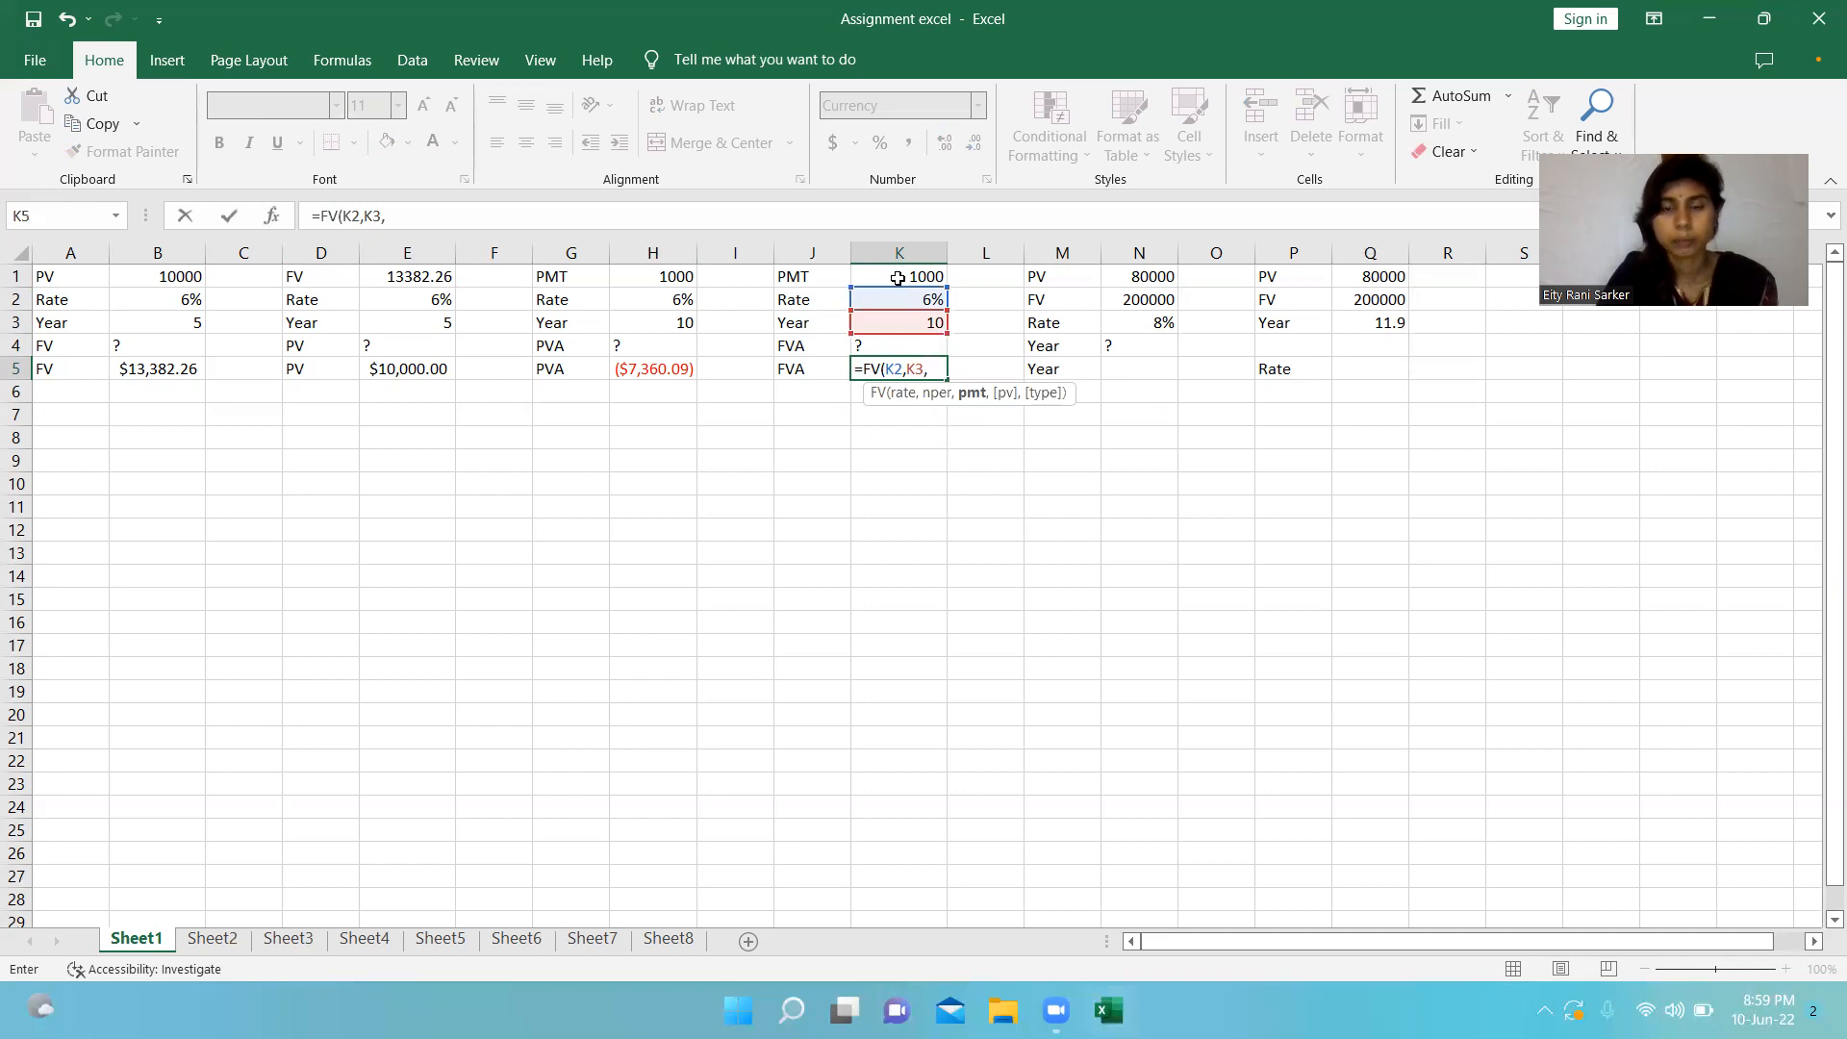
click(897, 278)
text(,)
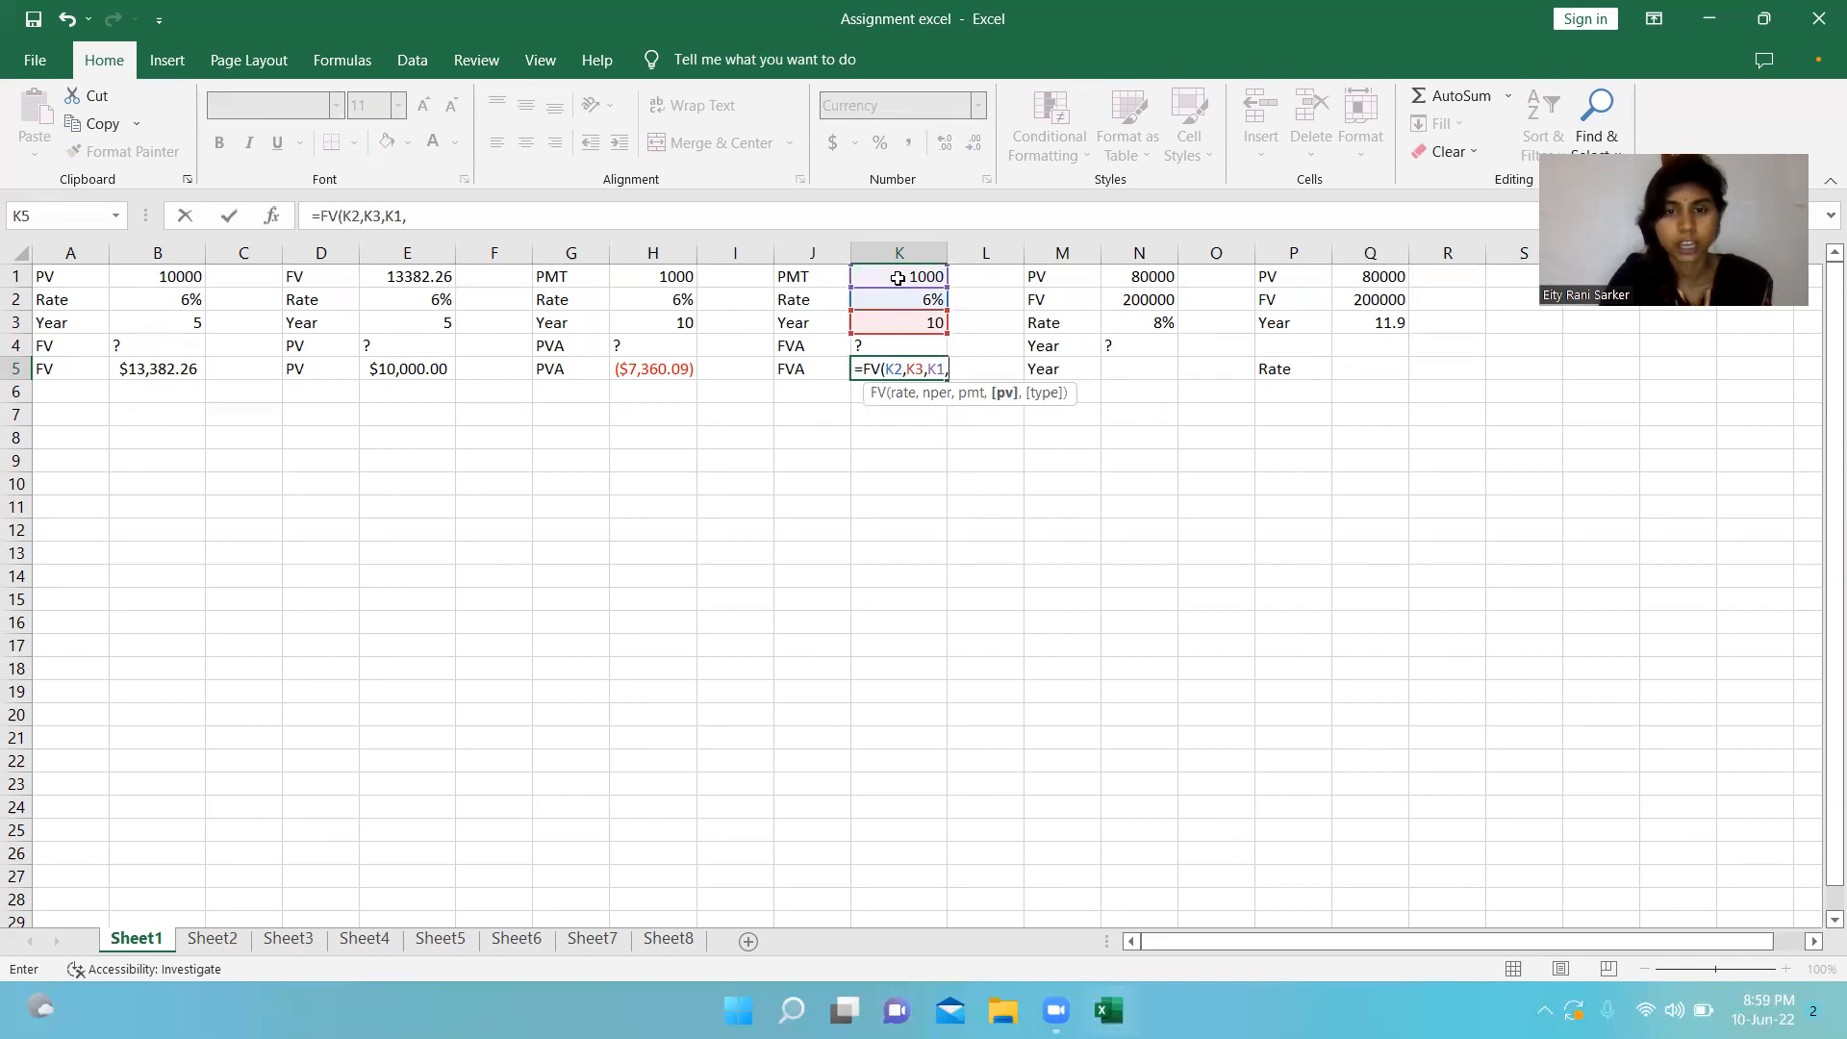
text(0,)
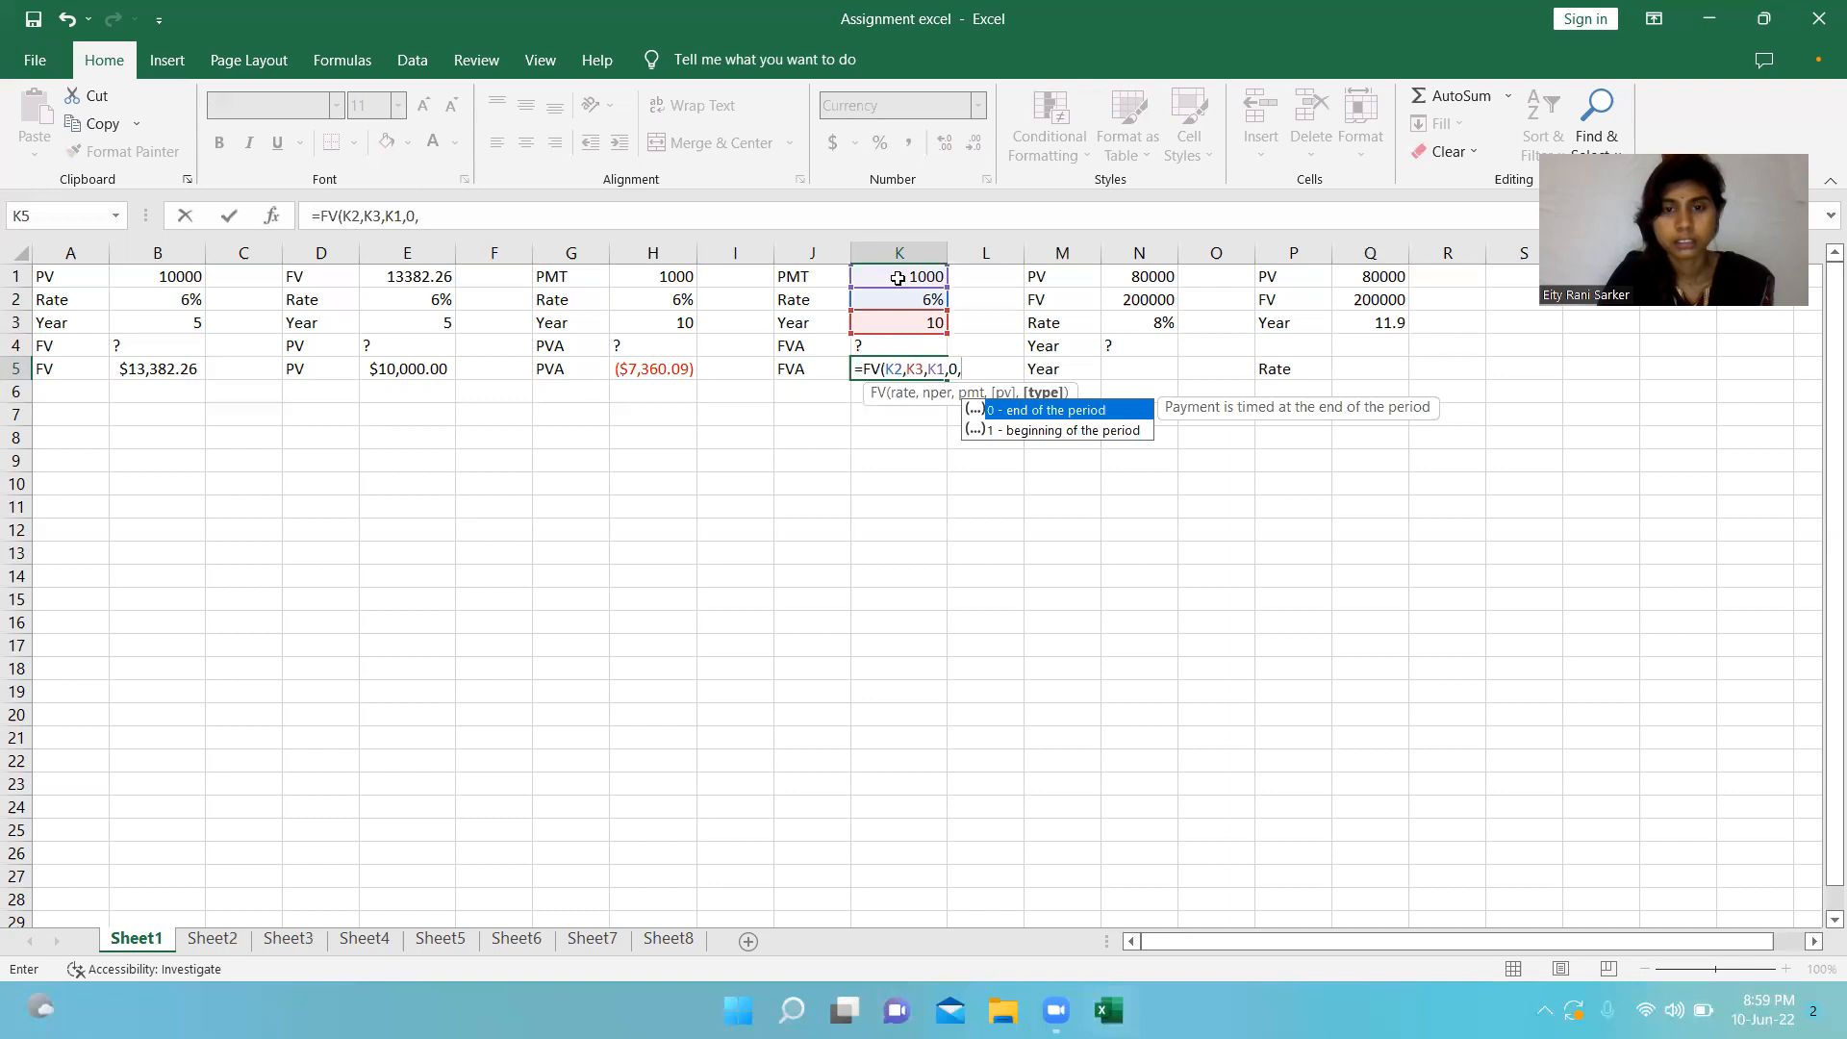
text())
key(BackSpace)
text(0))
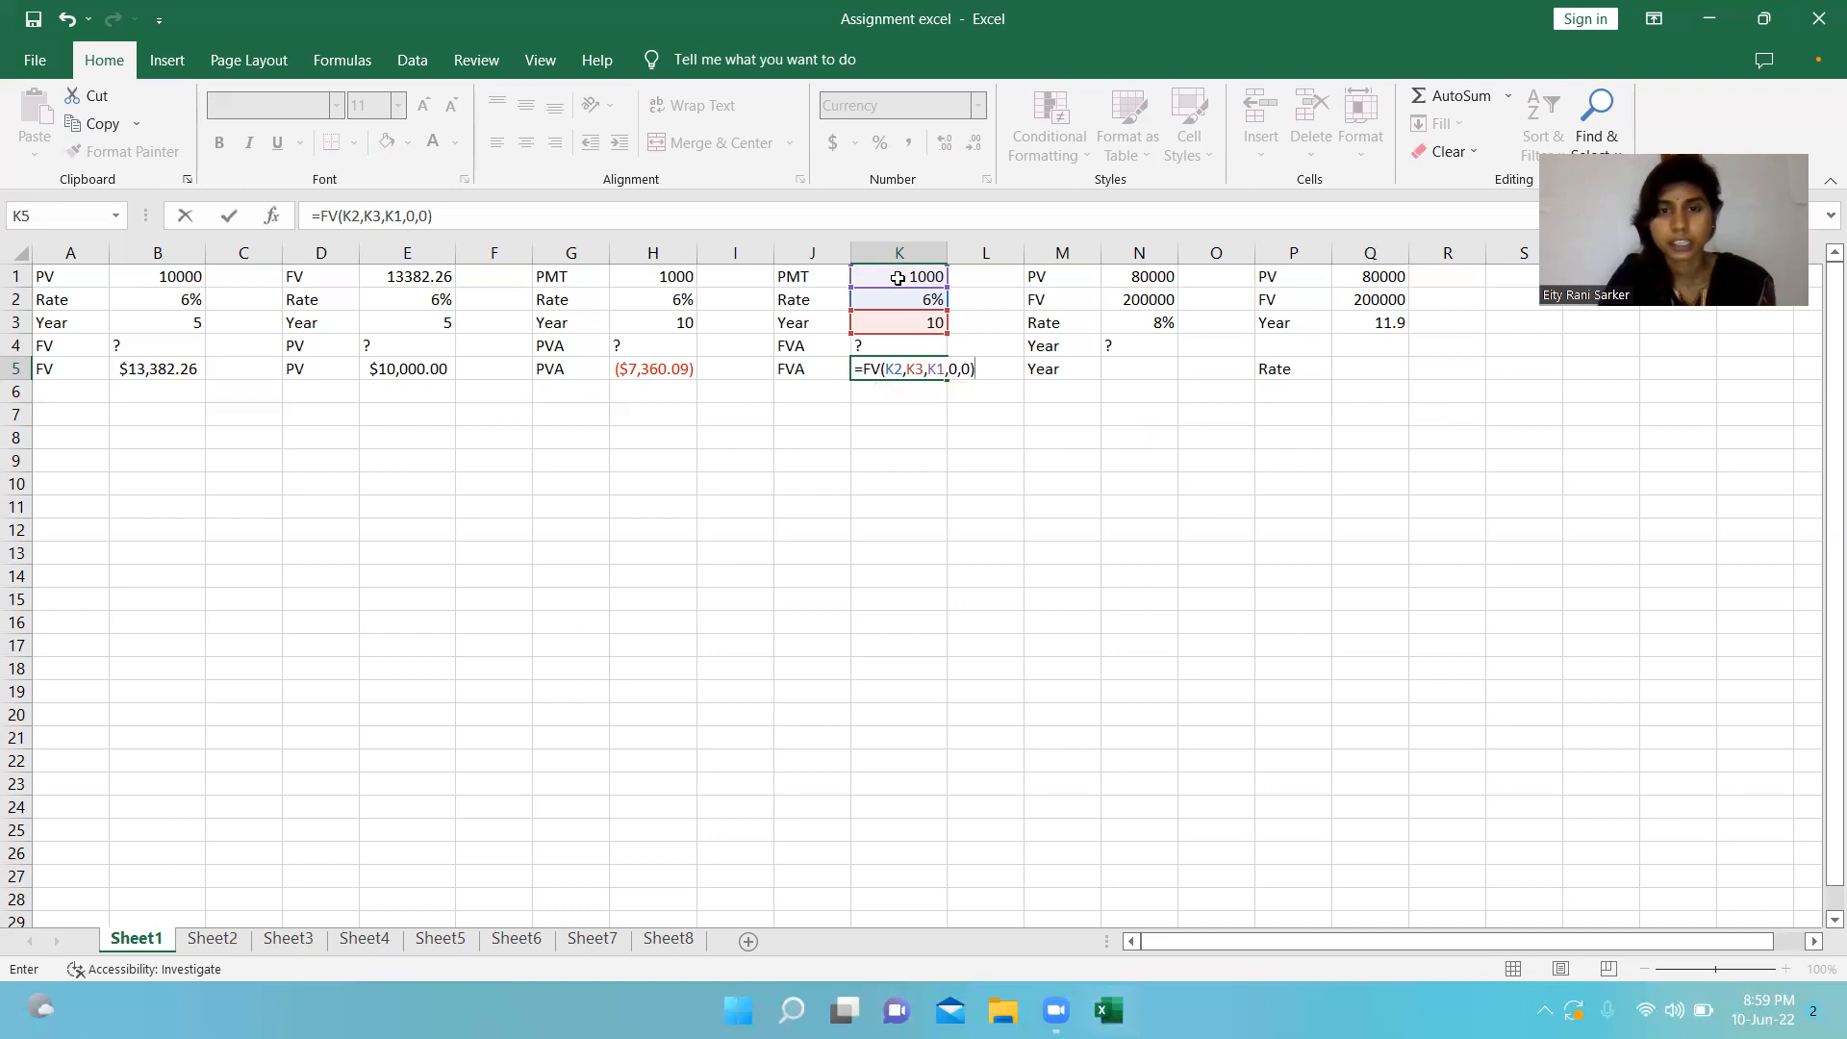
key(Return)
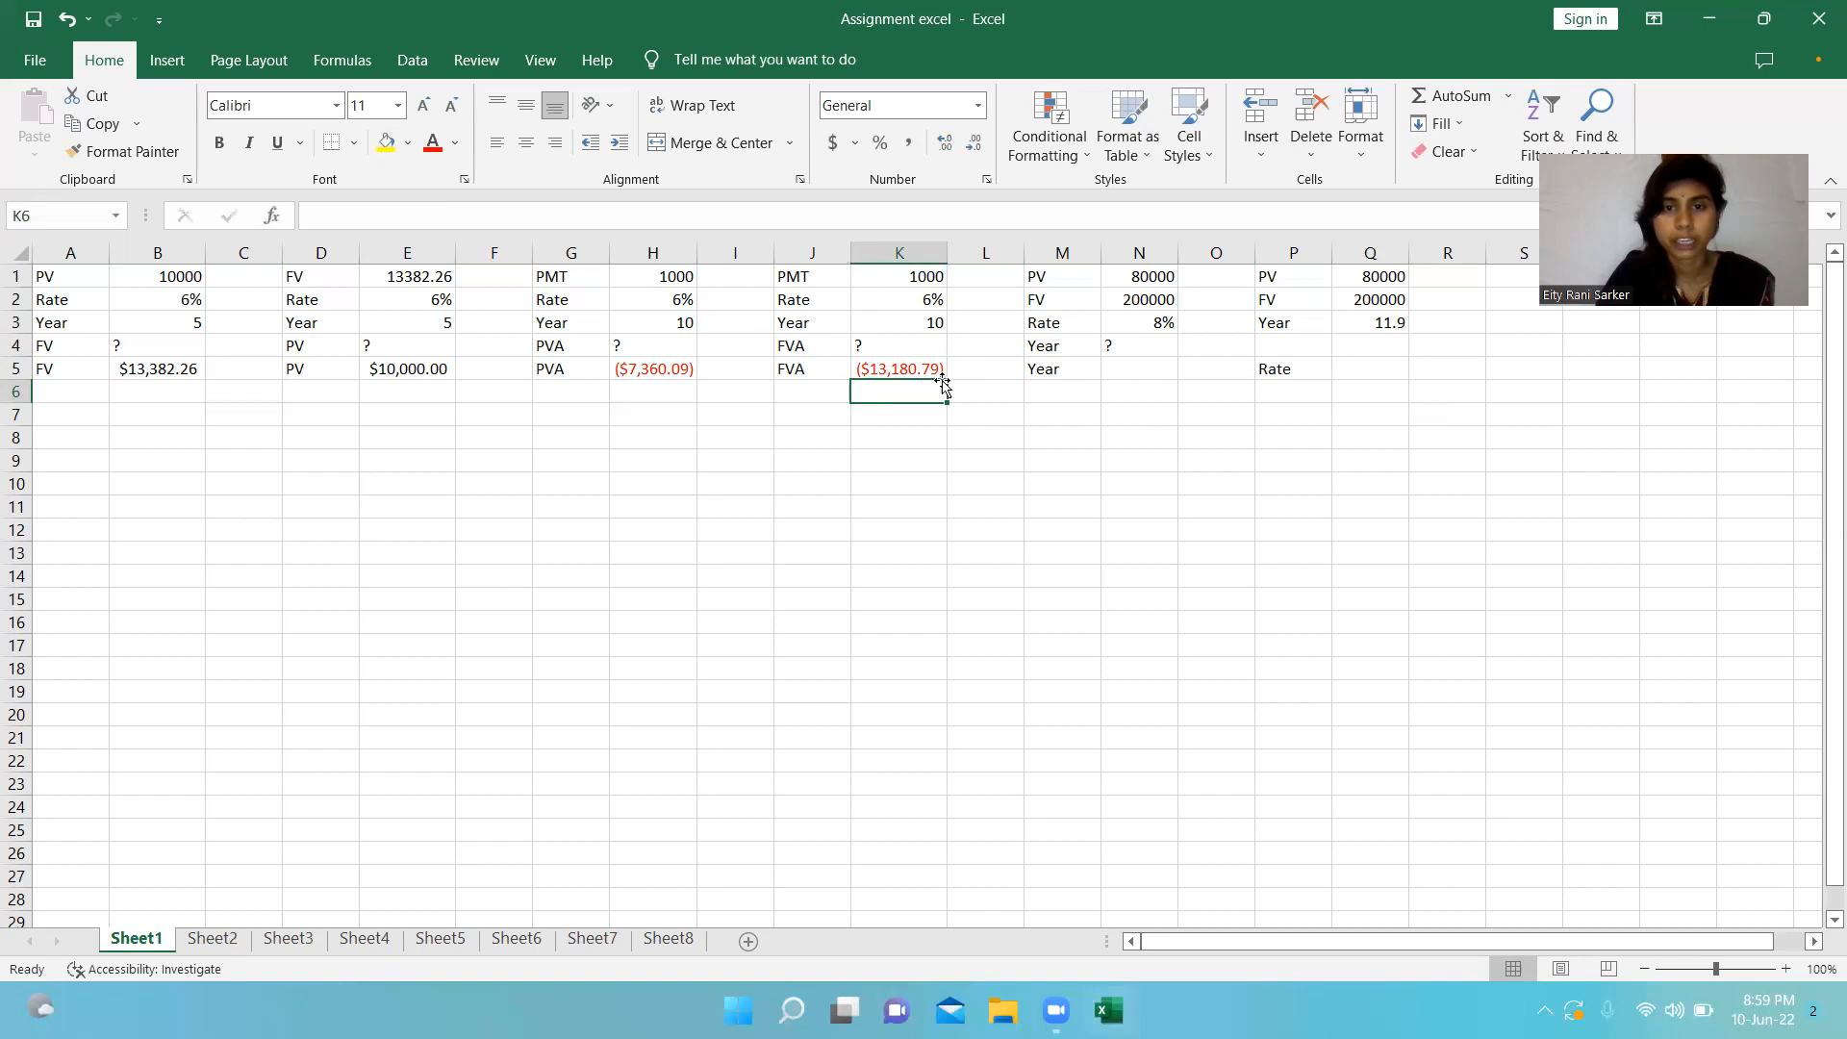
Calculate the number of years in cell N5 with the formula =NPER(N3,0,N1,-N2,0).
click(1124, 279)
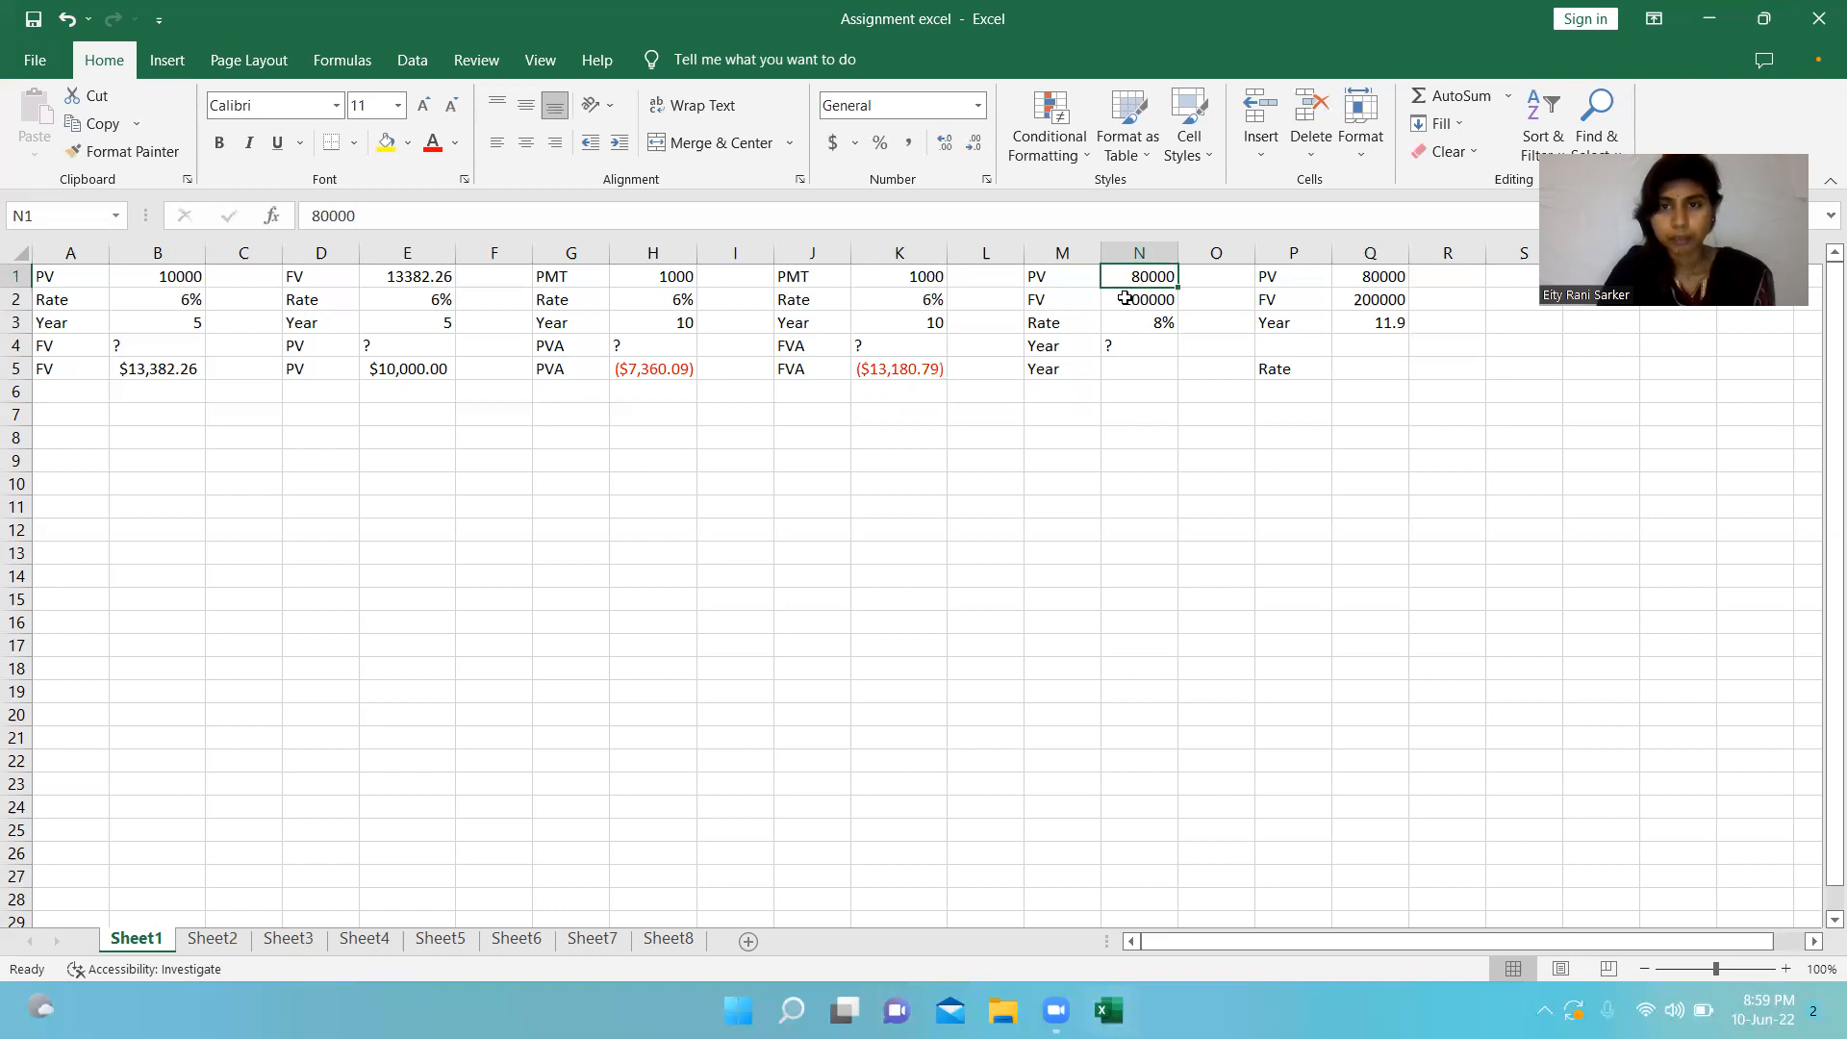
click(1124, 304)
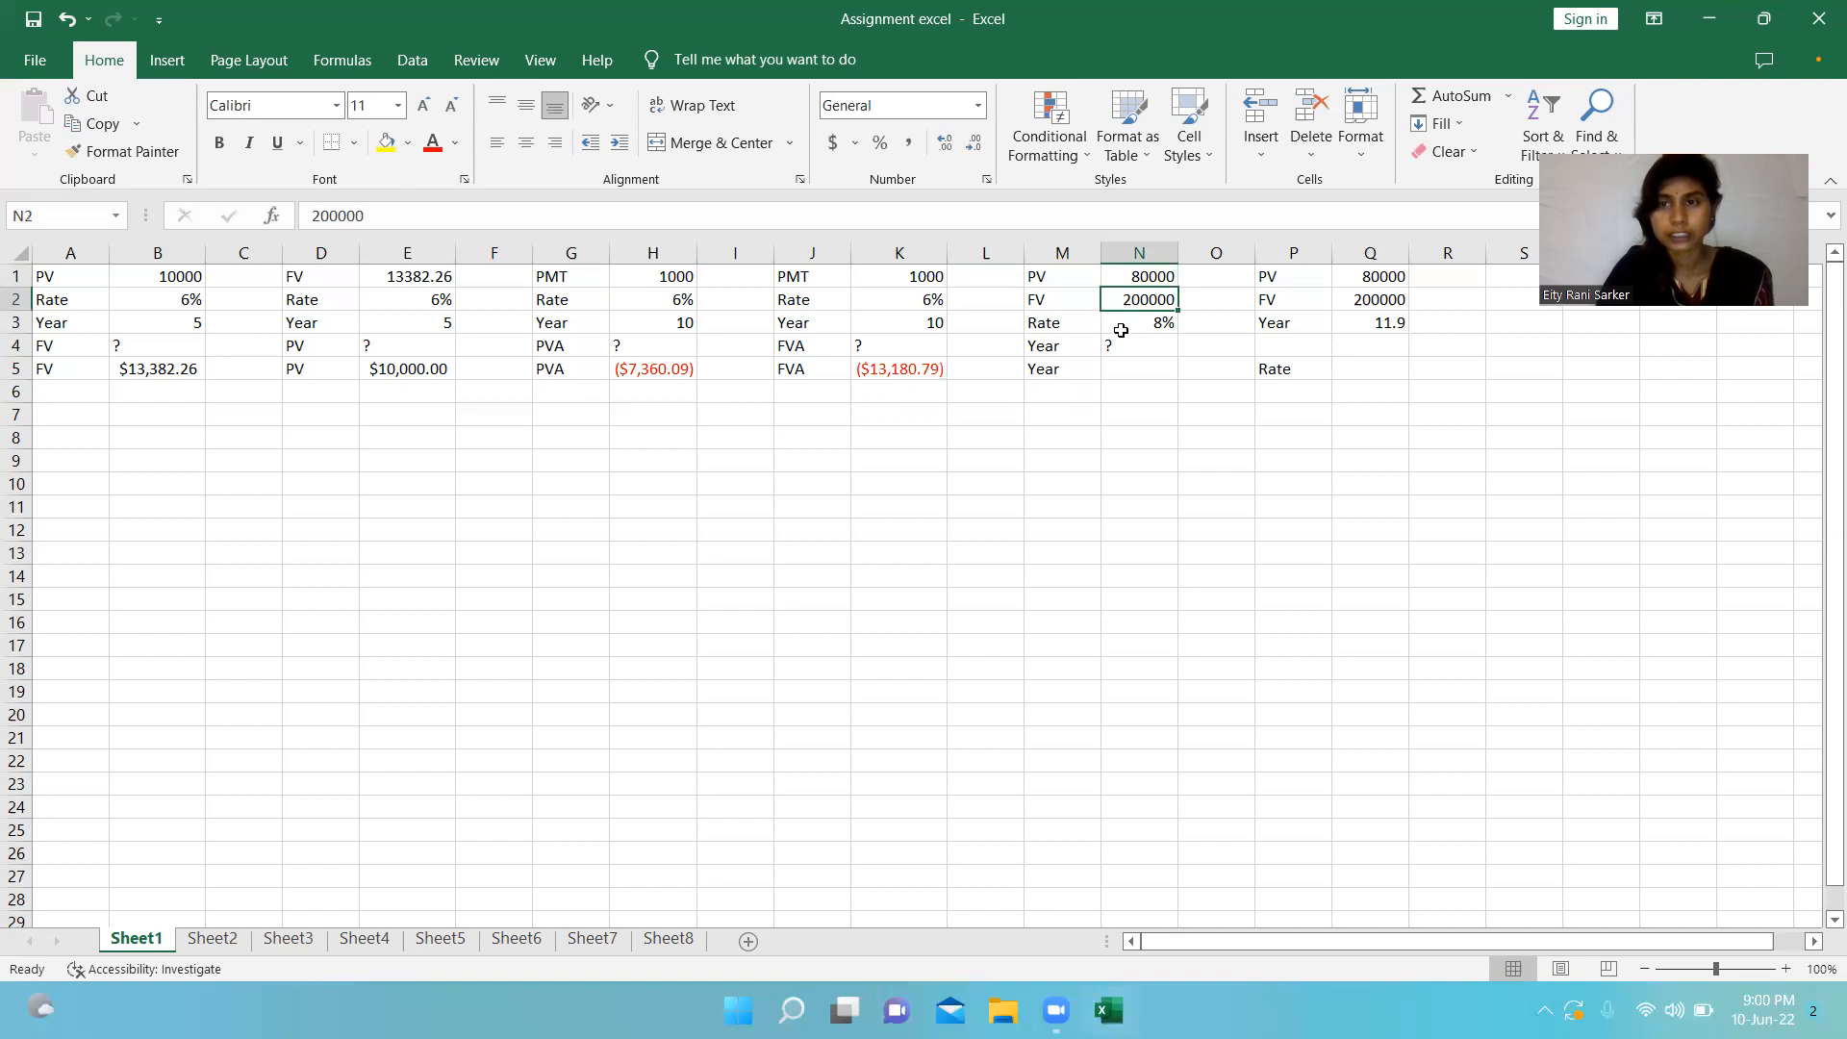
click(1122, 327)
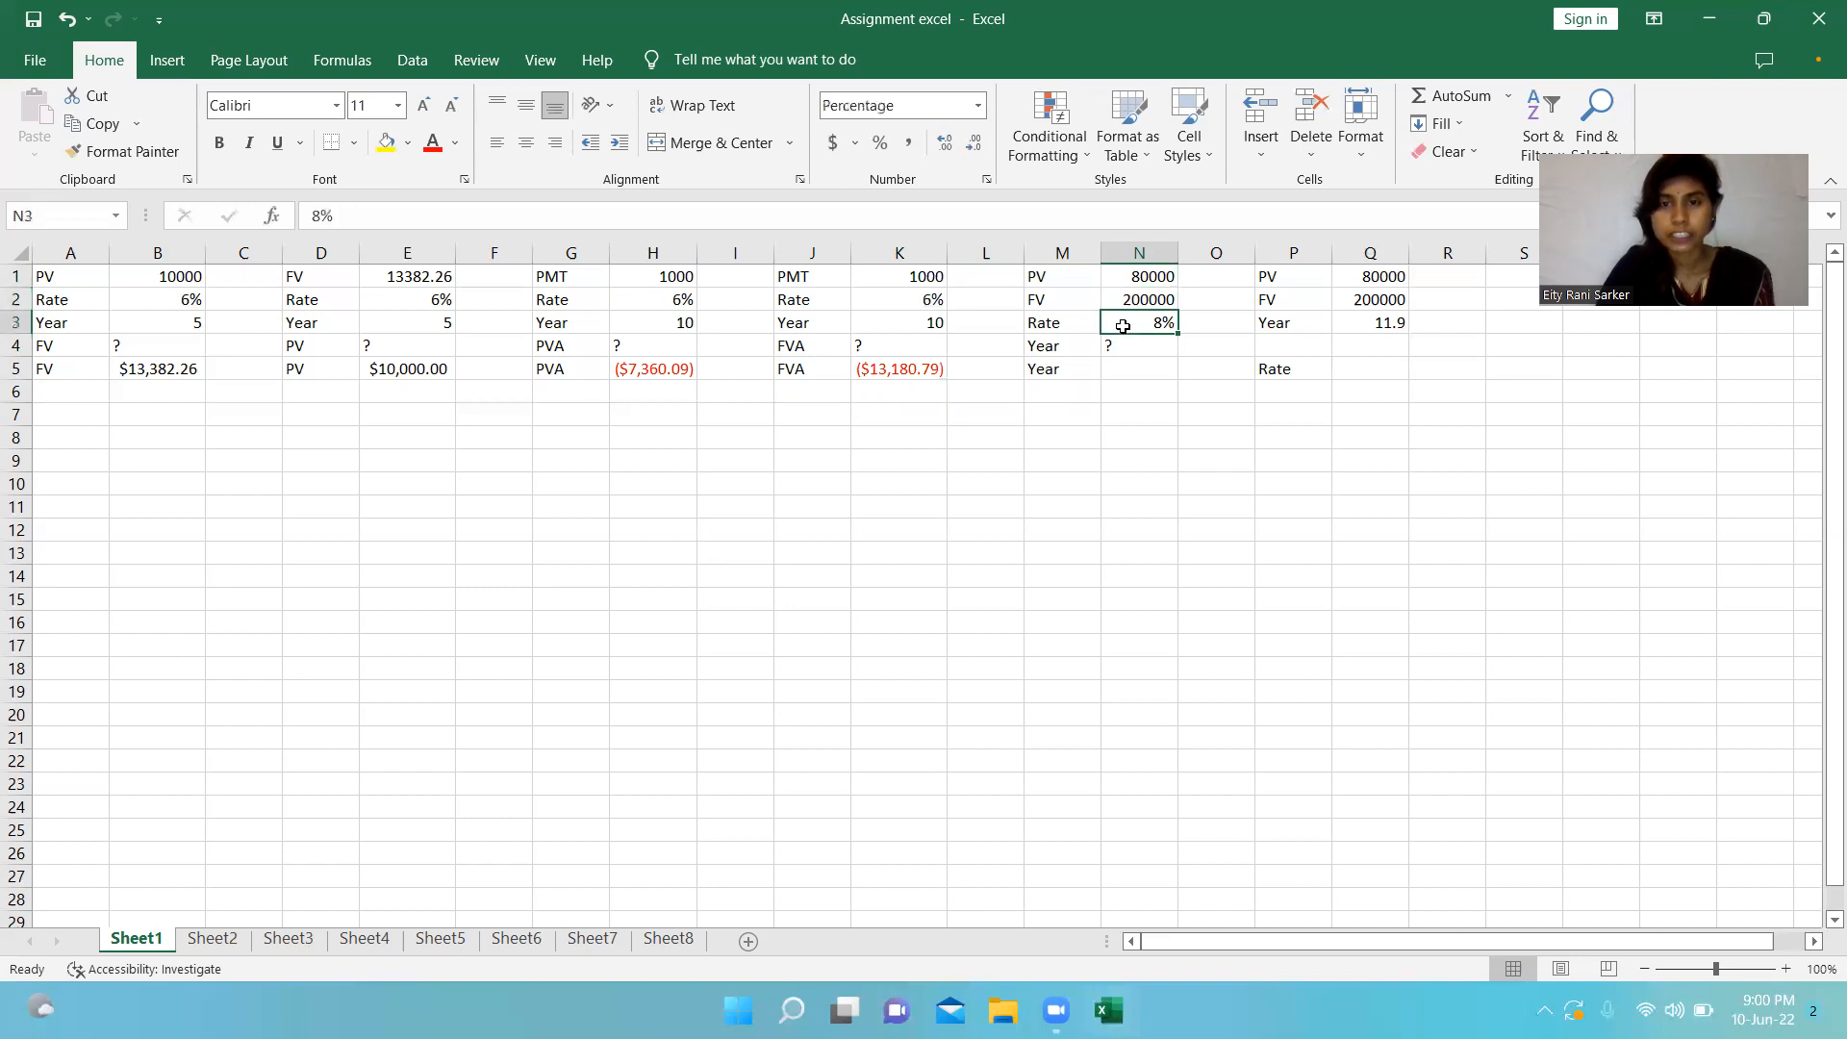
click(1120, 346)
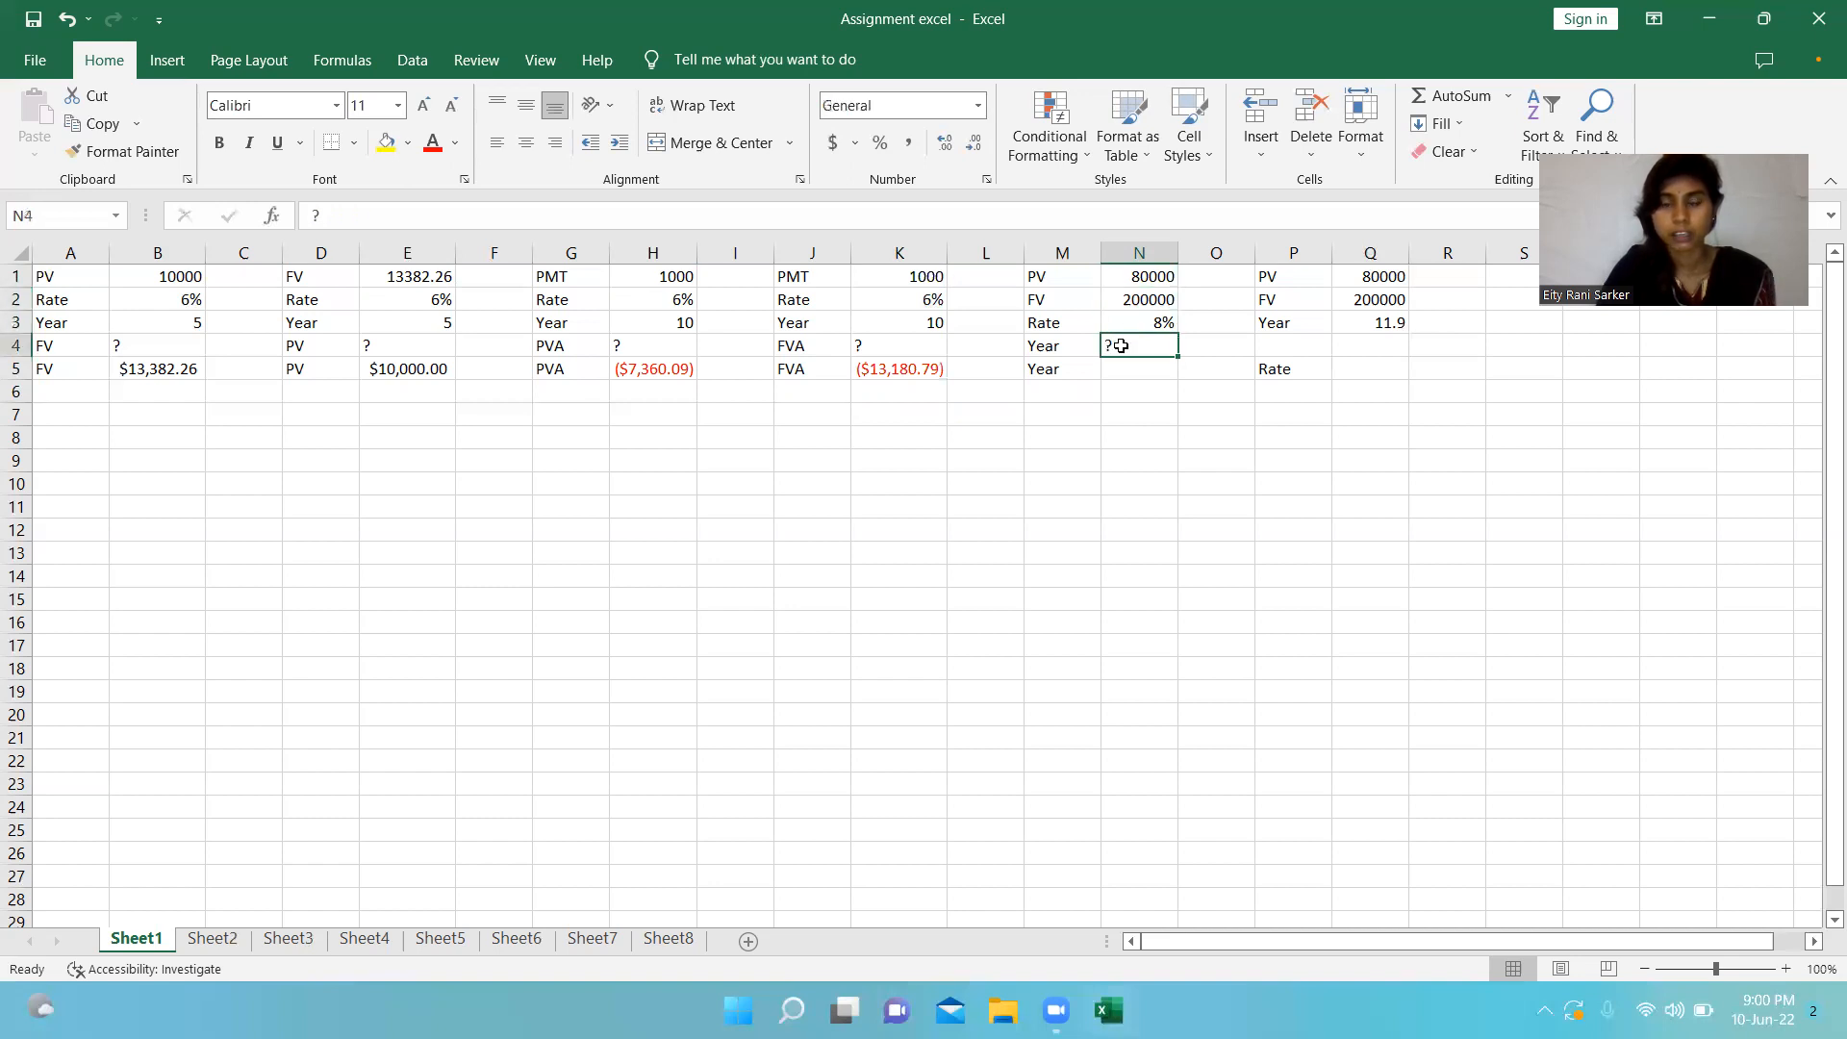
click(1115, 366)
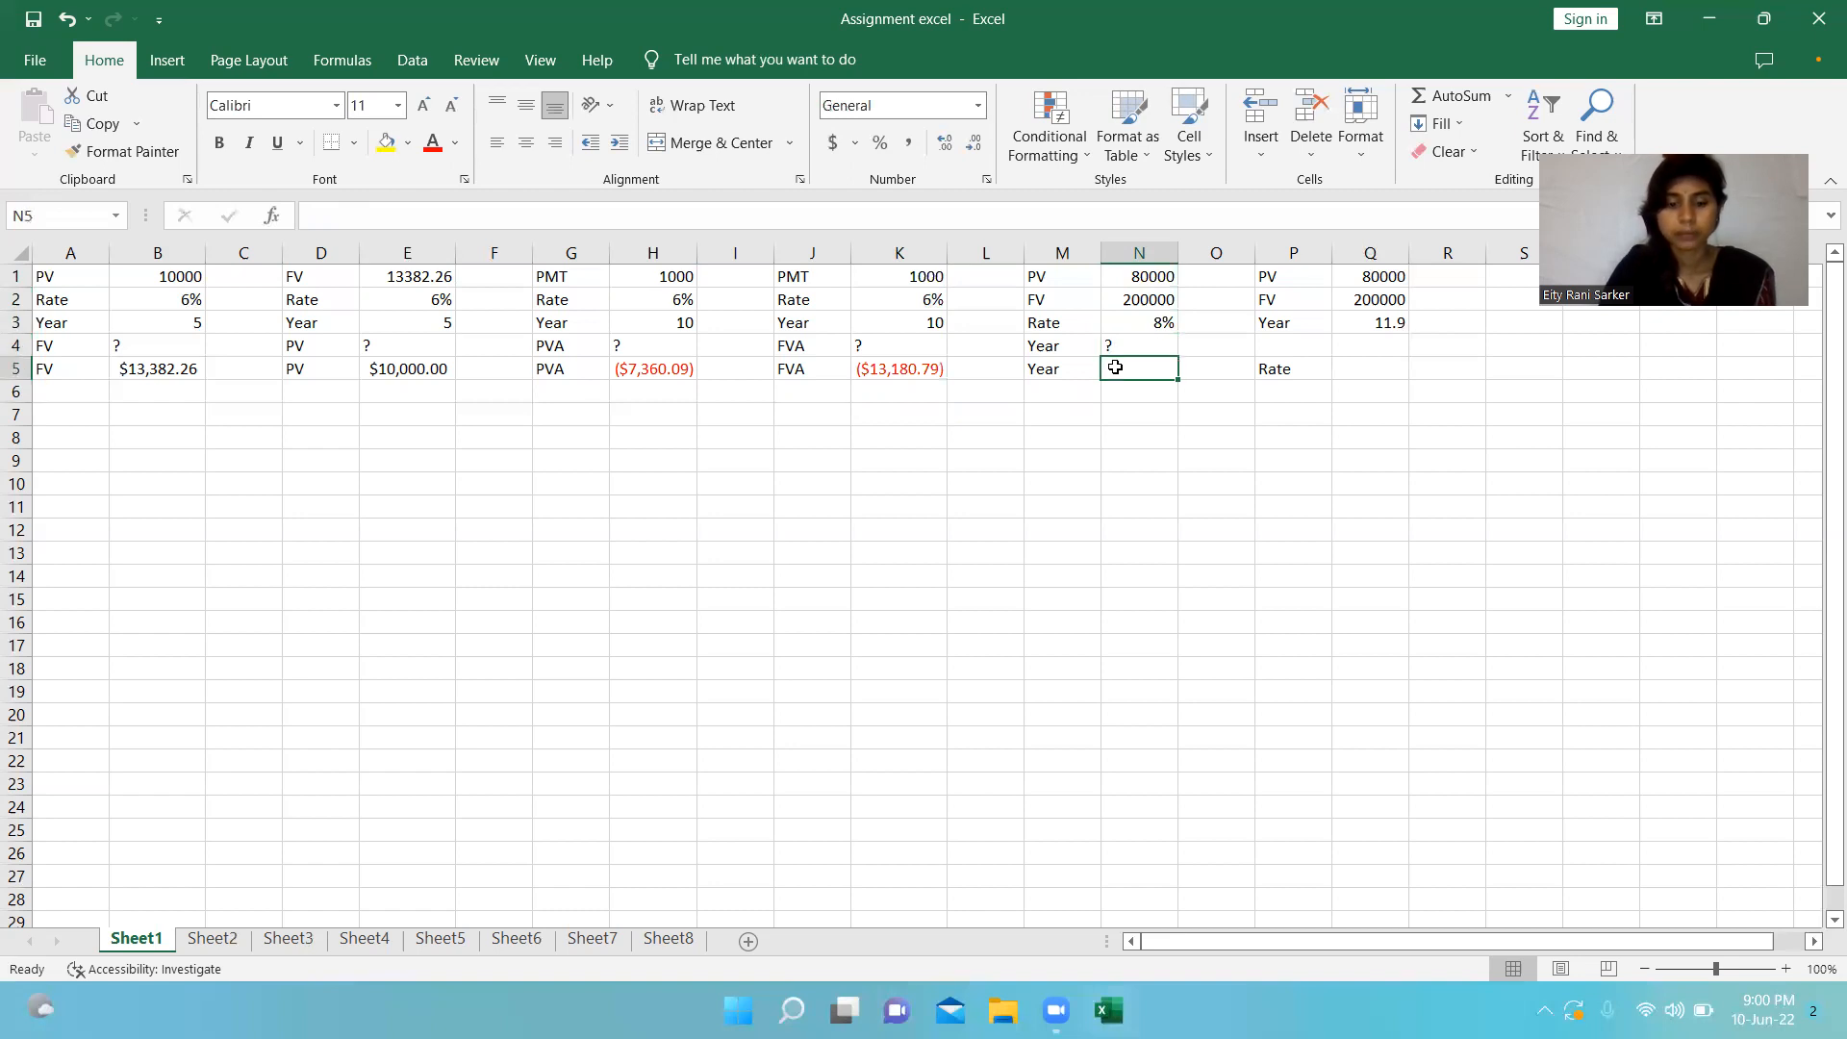
text(=)
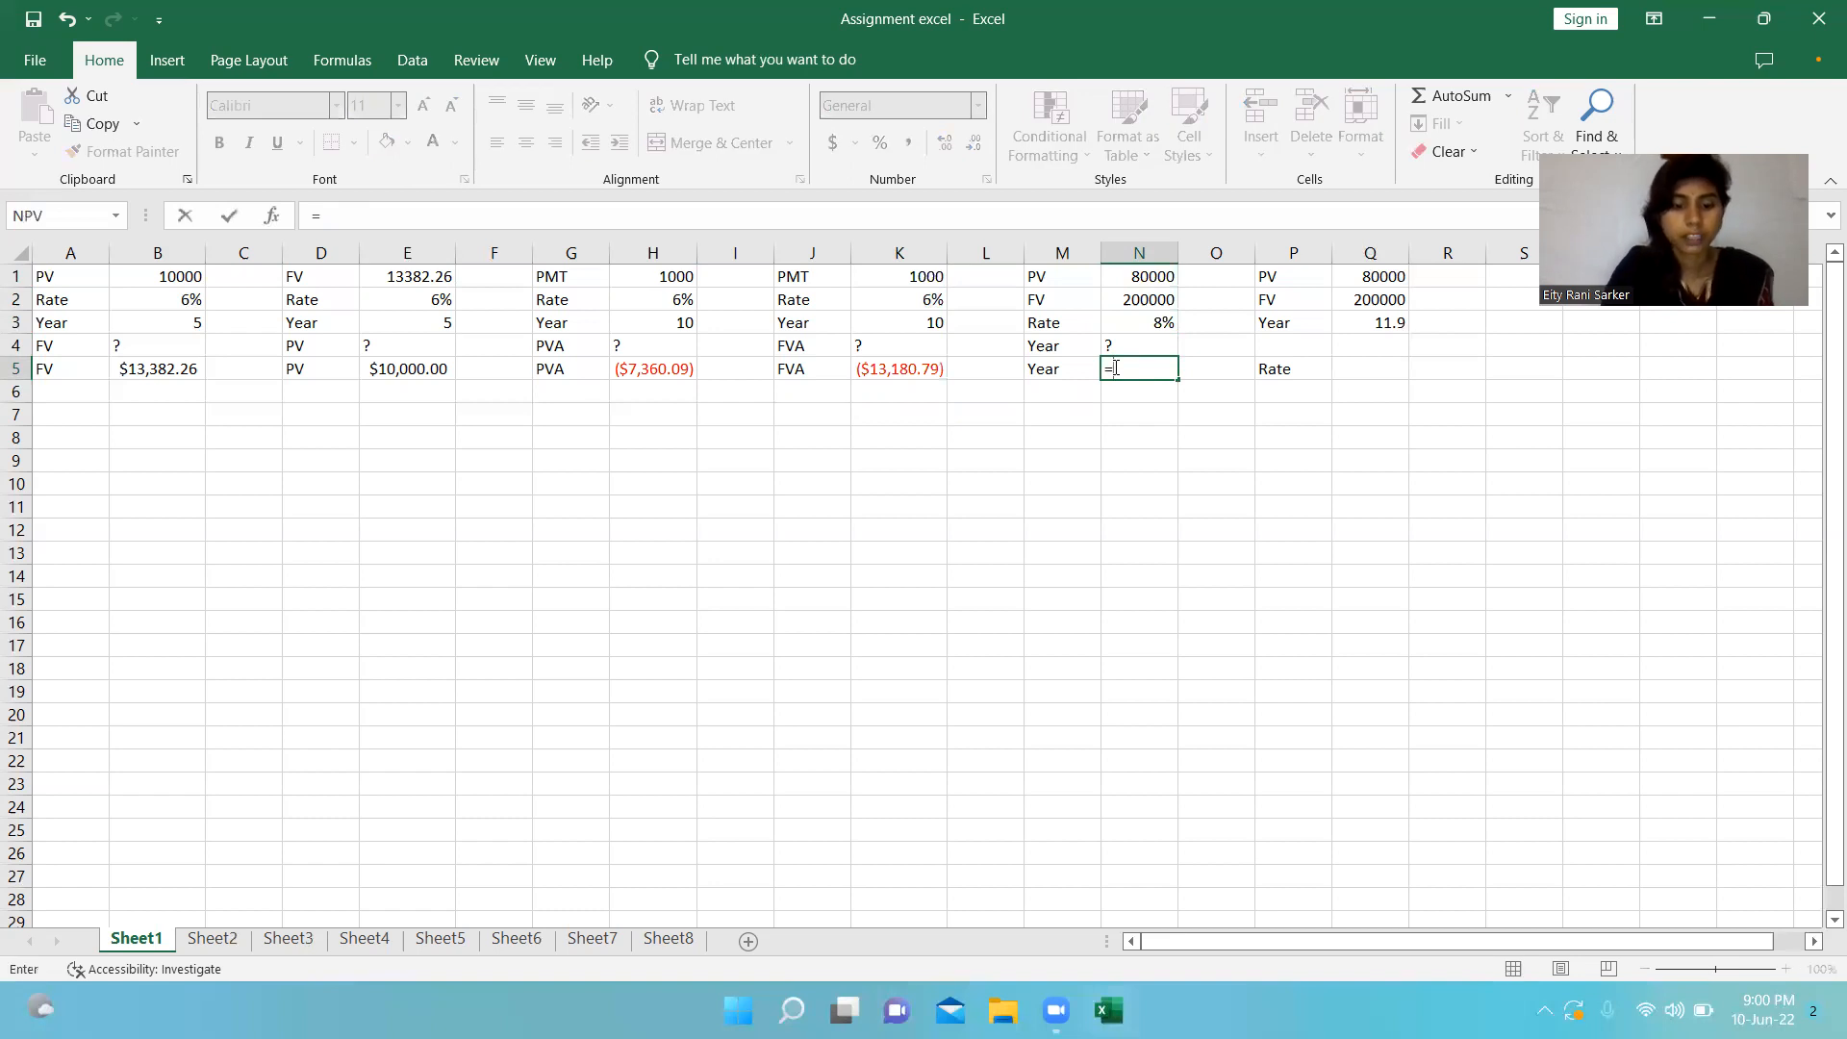
text(nper)
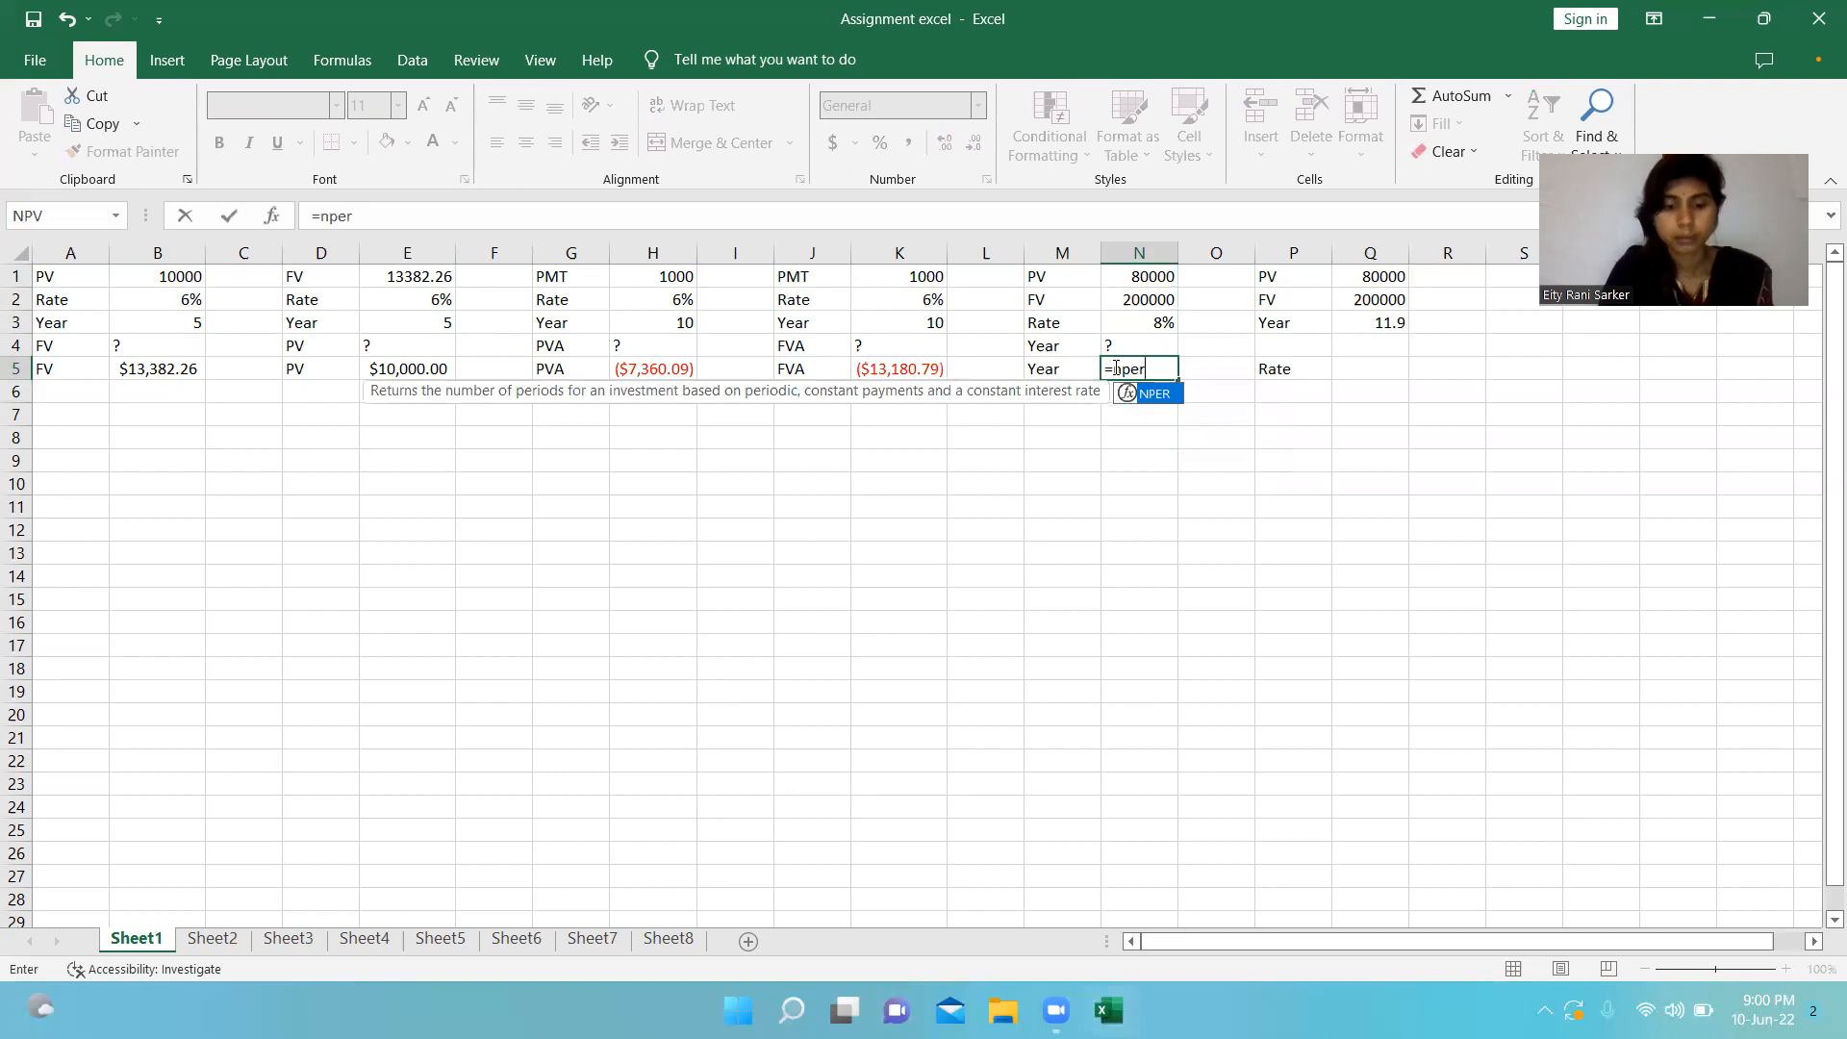
text(()
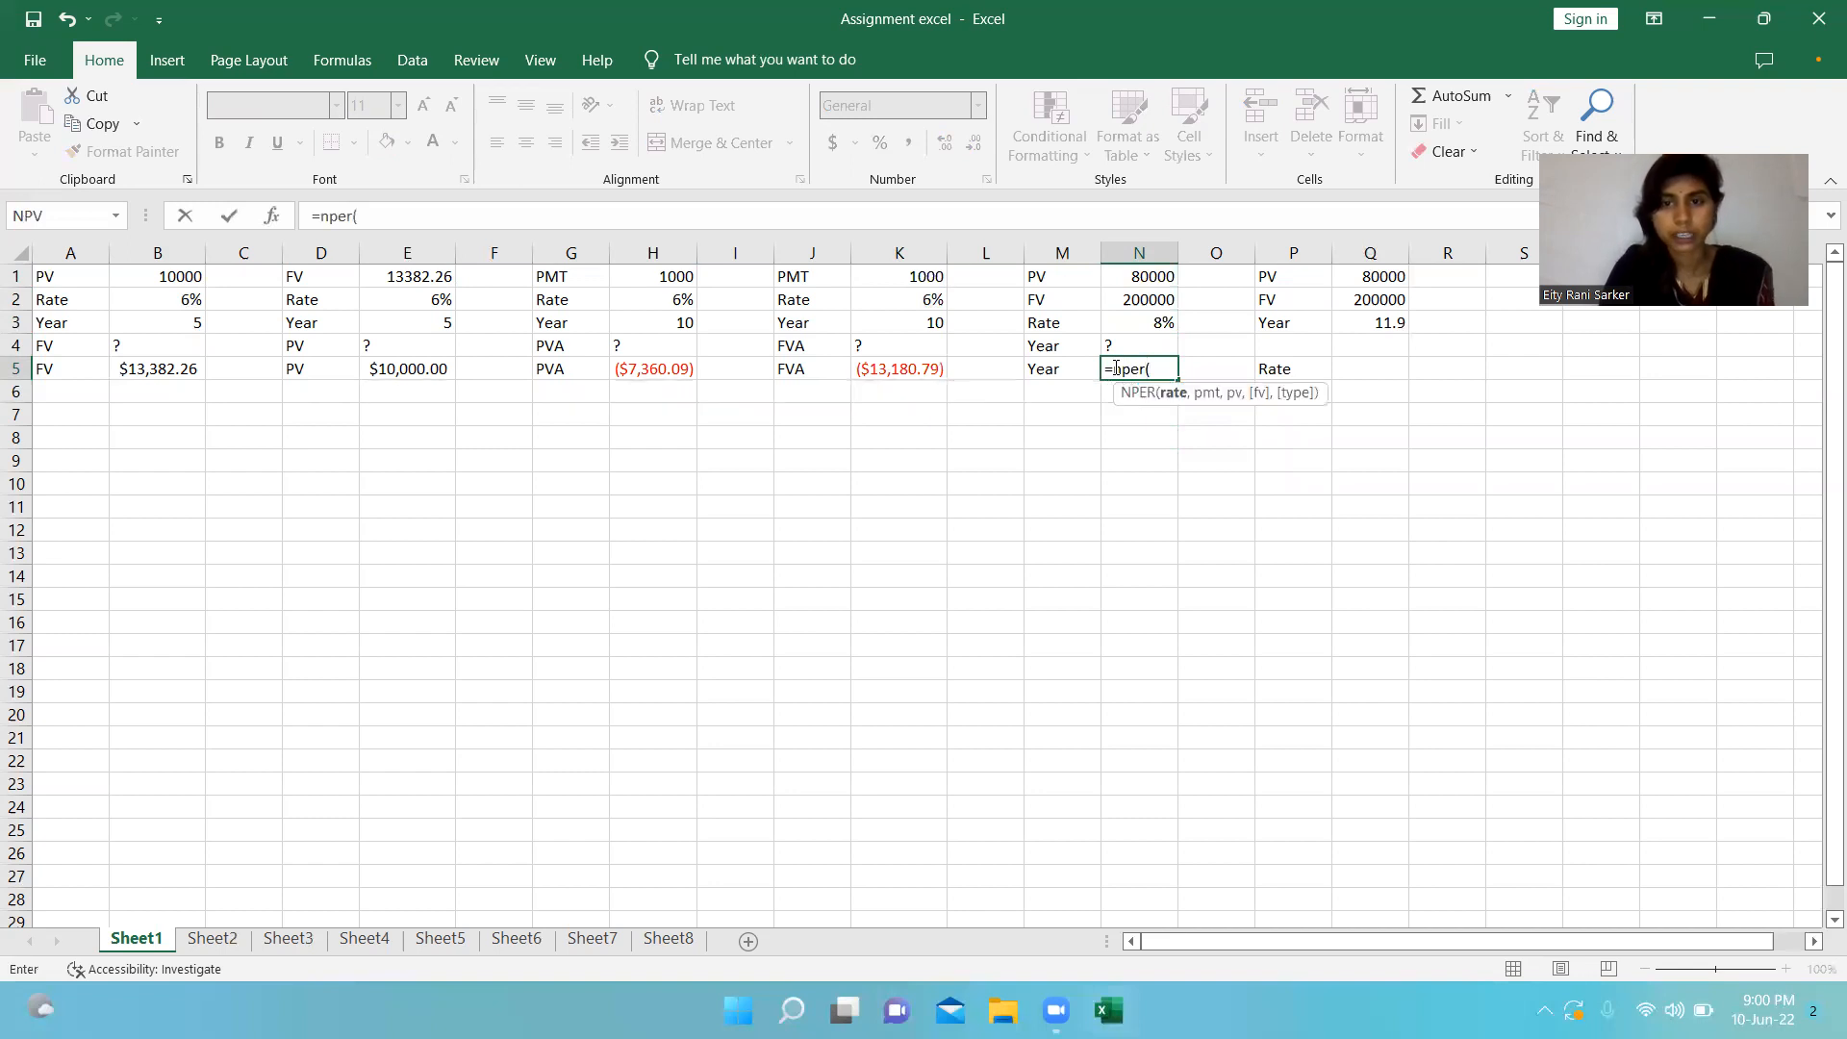
click(1136, 322)
text(,)
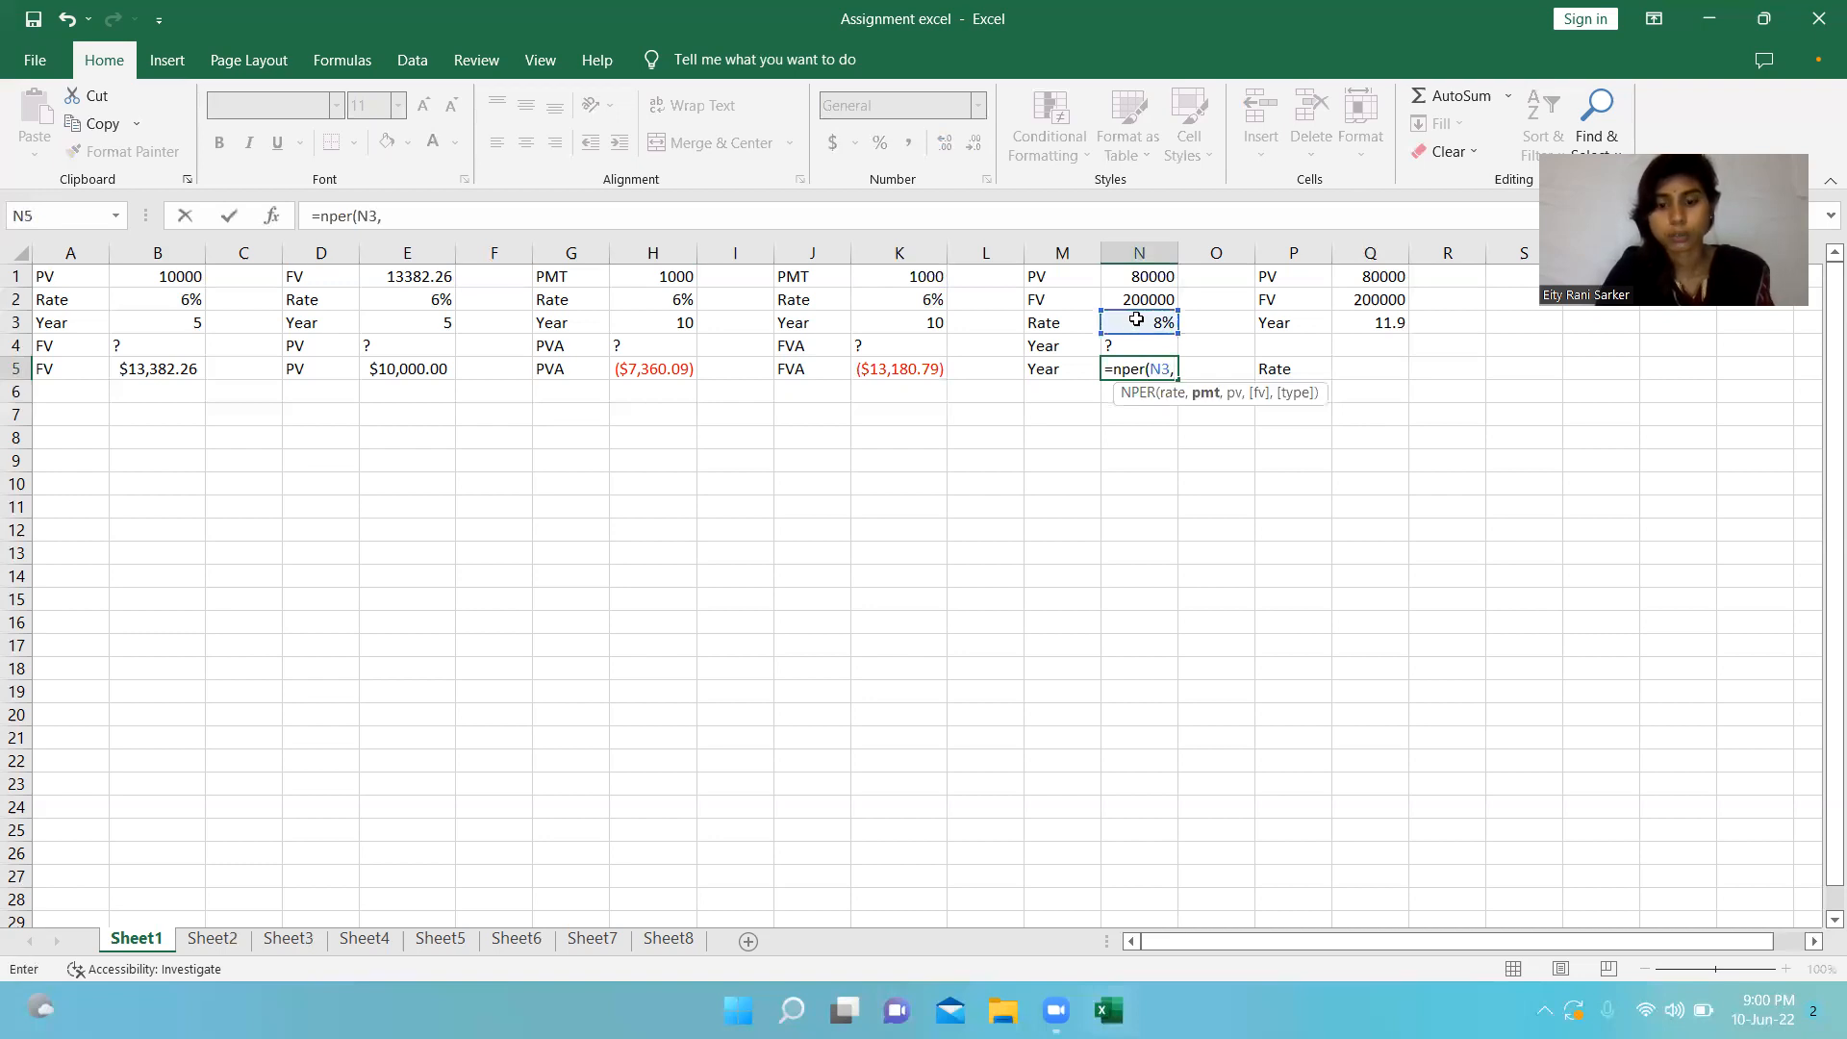
text(0,)
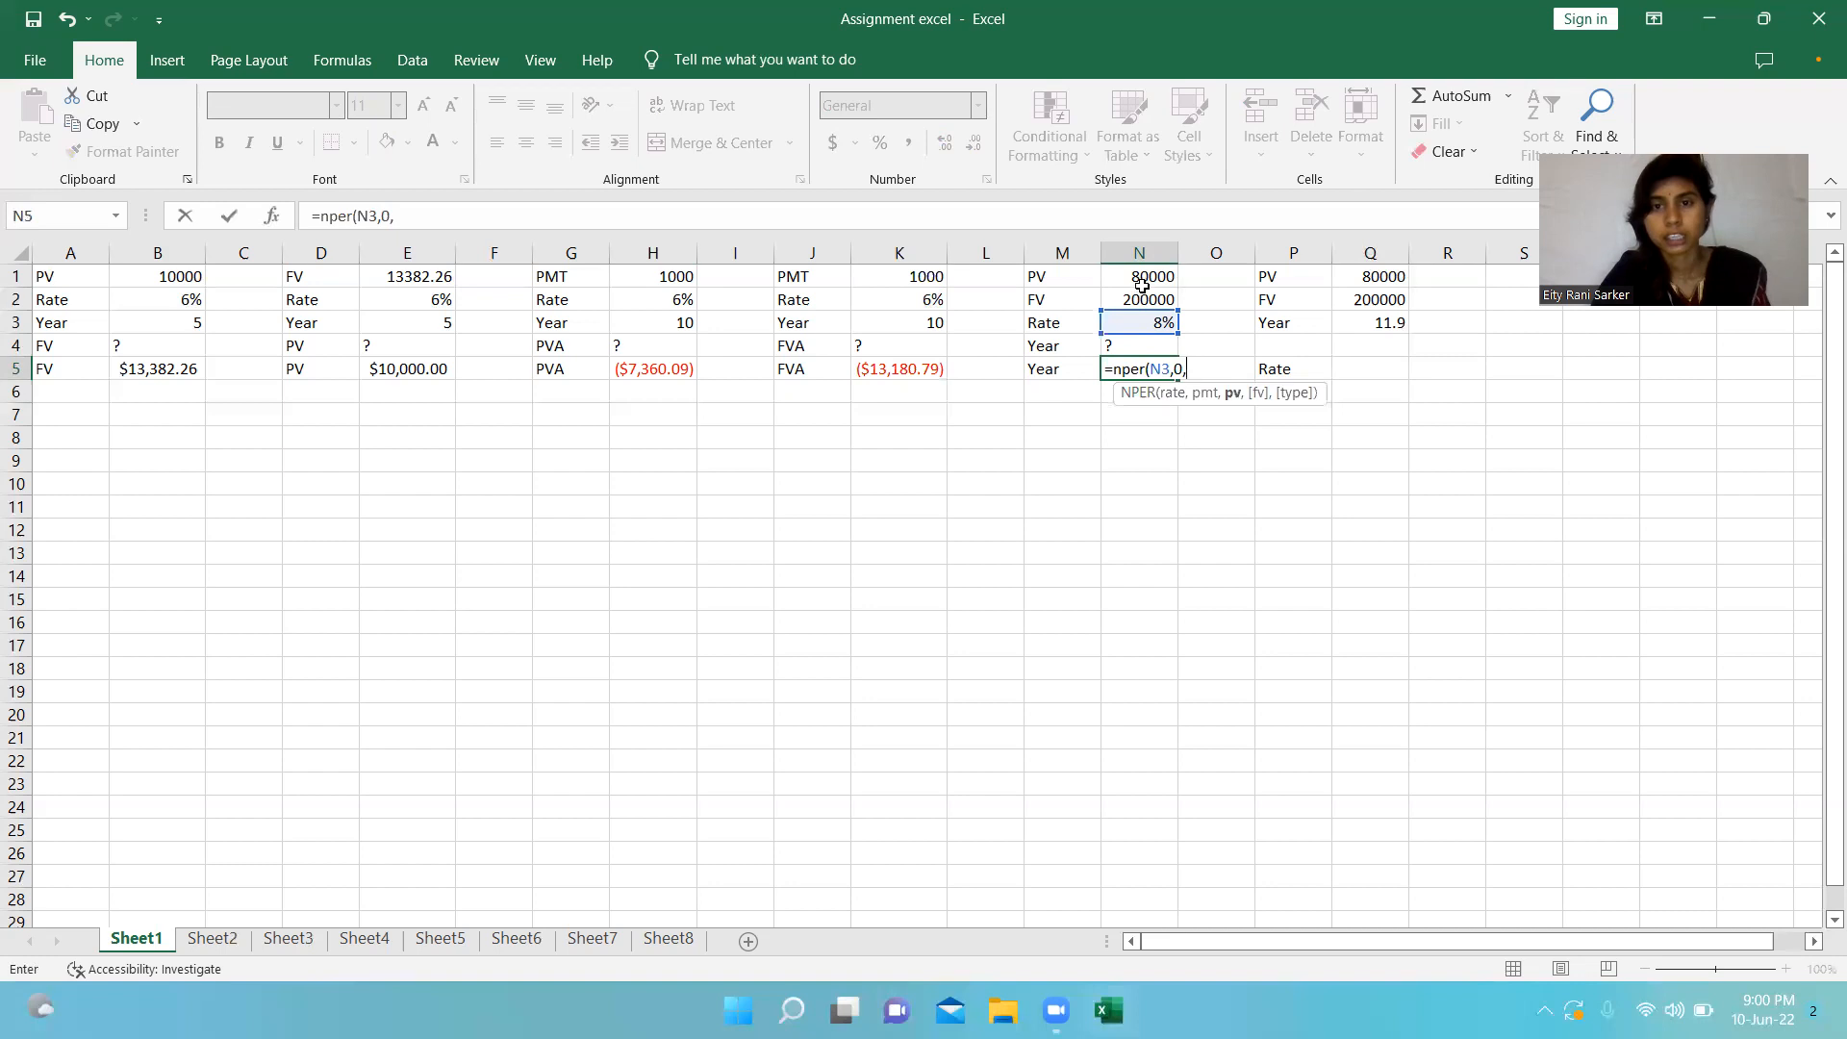
click(1146, 285)
text(,)
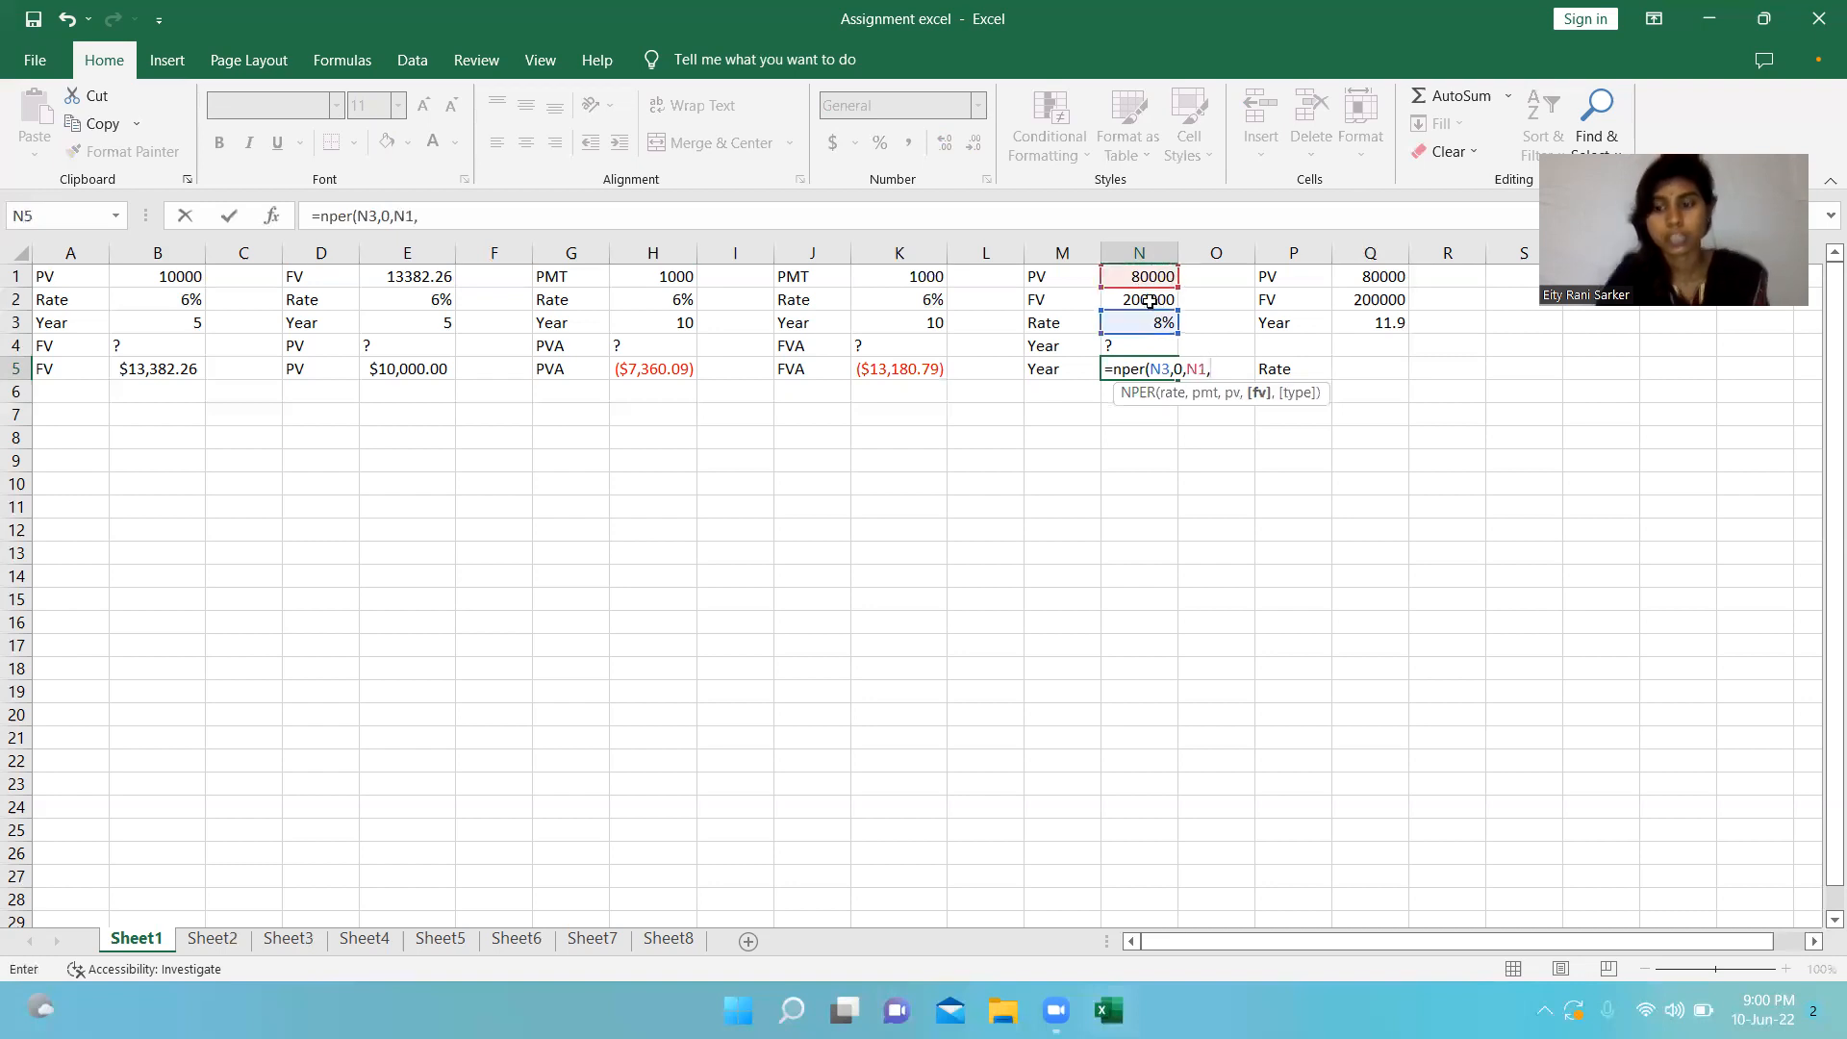
text(-)
click(1149, 301)
text(,)
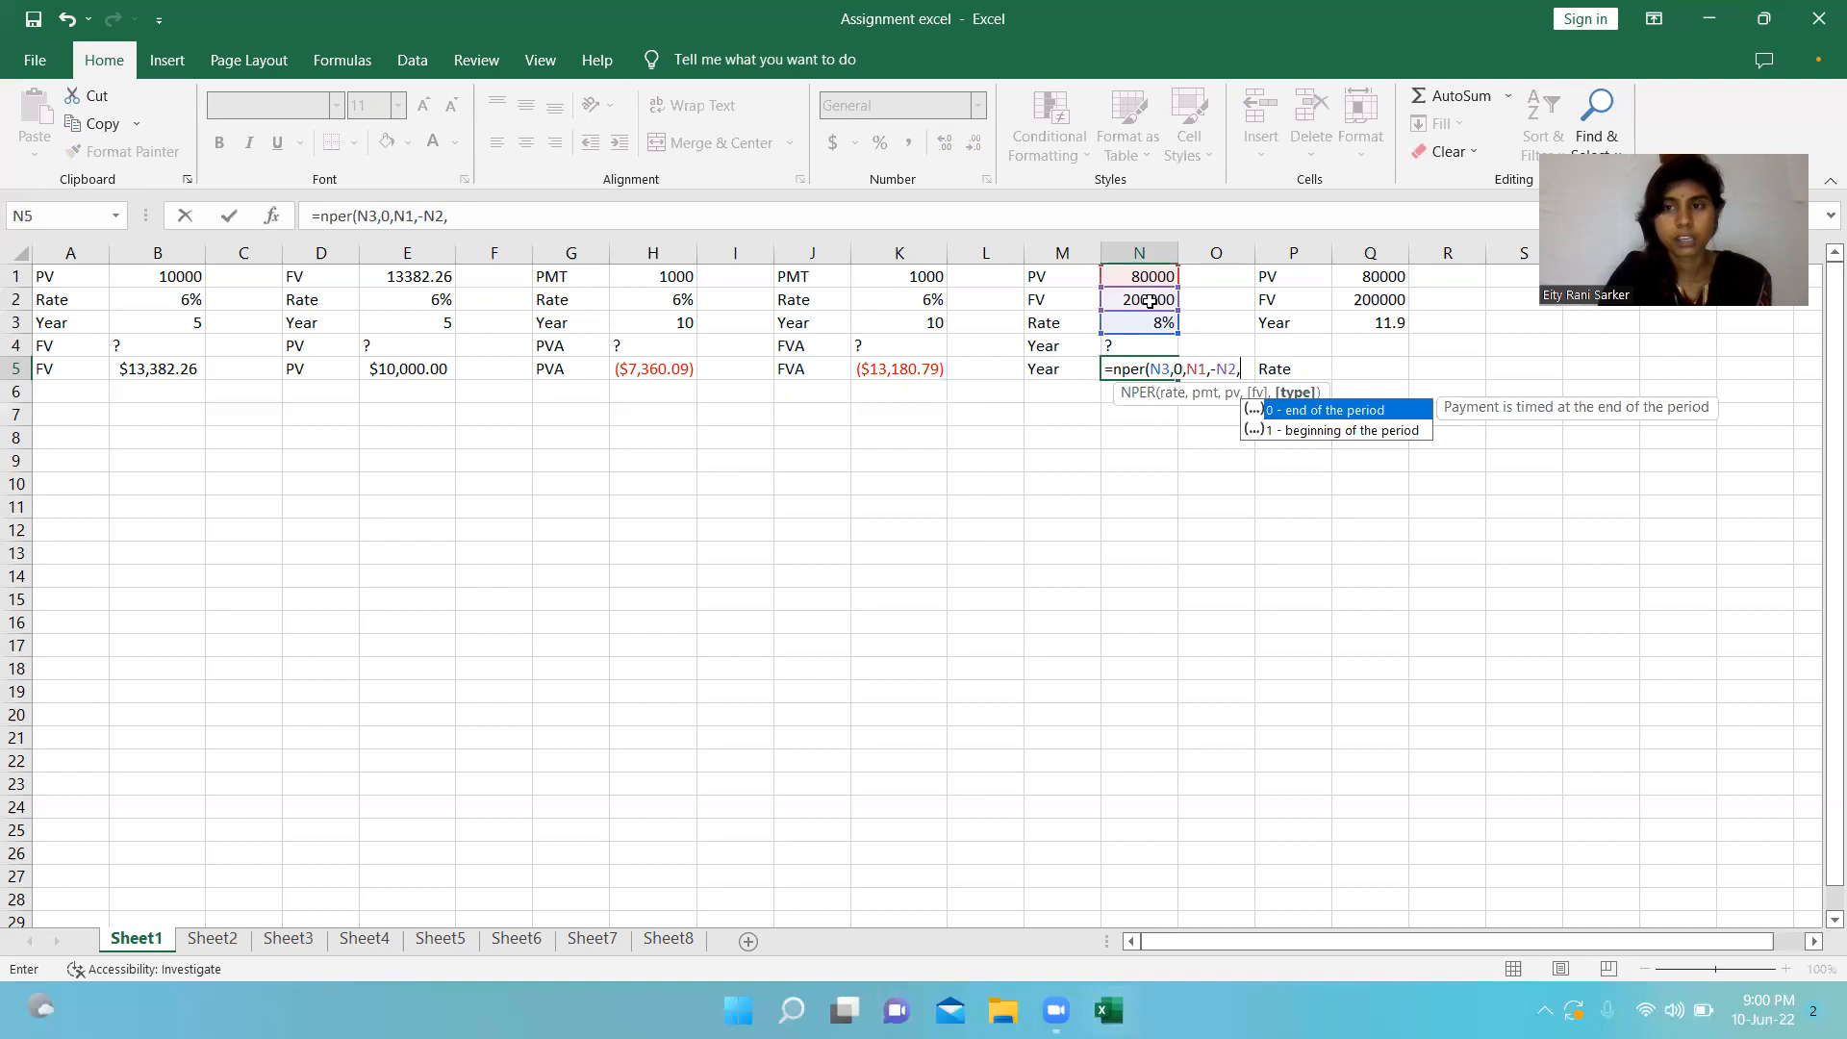
text(0))
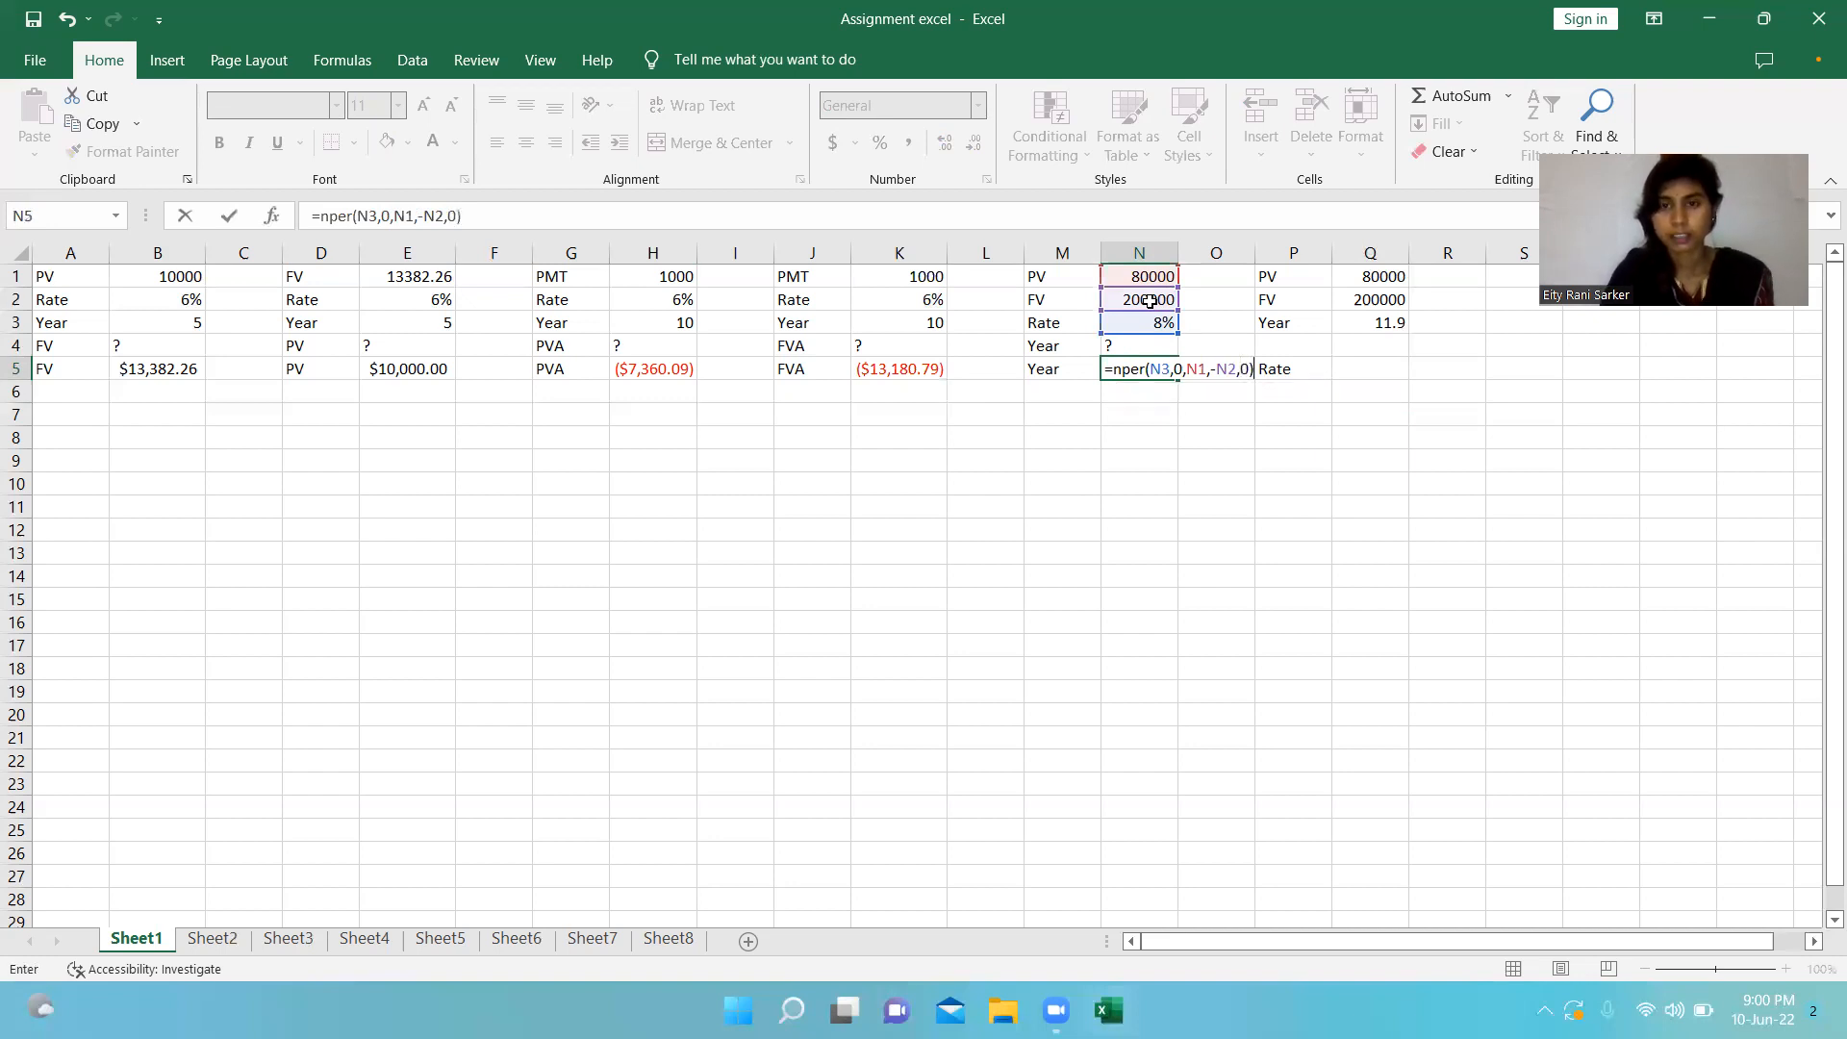
key(Return)
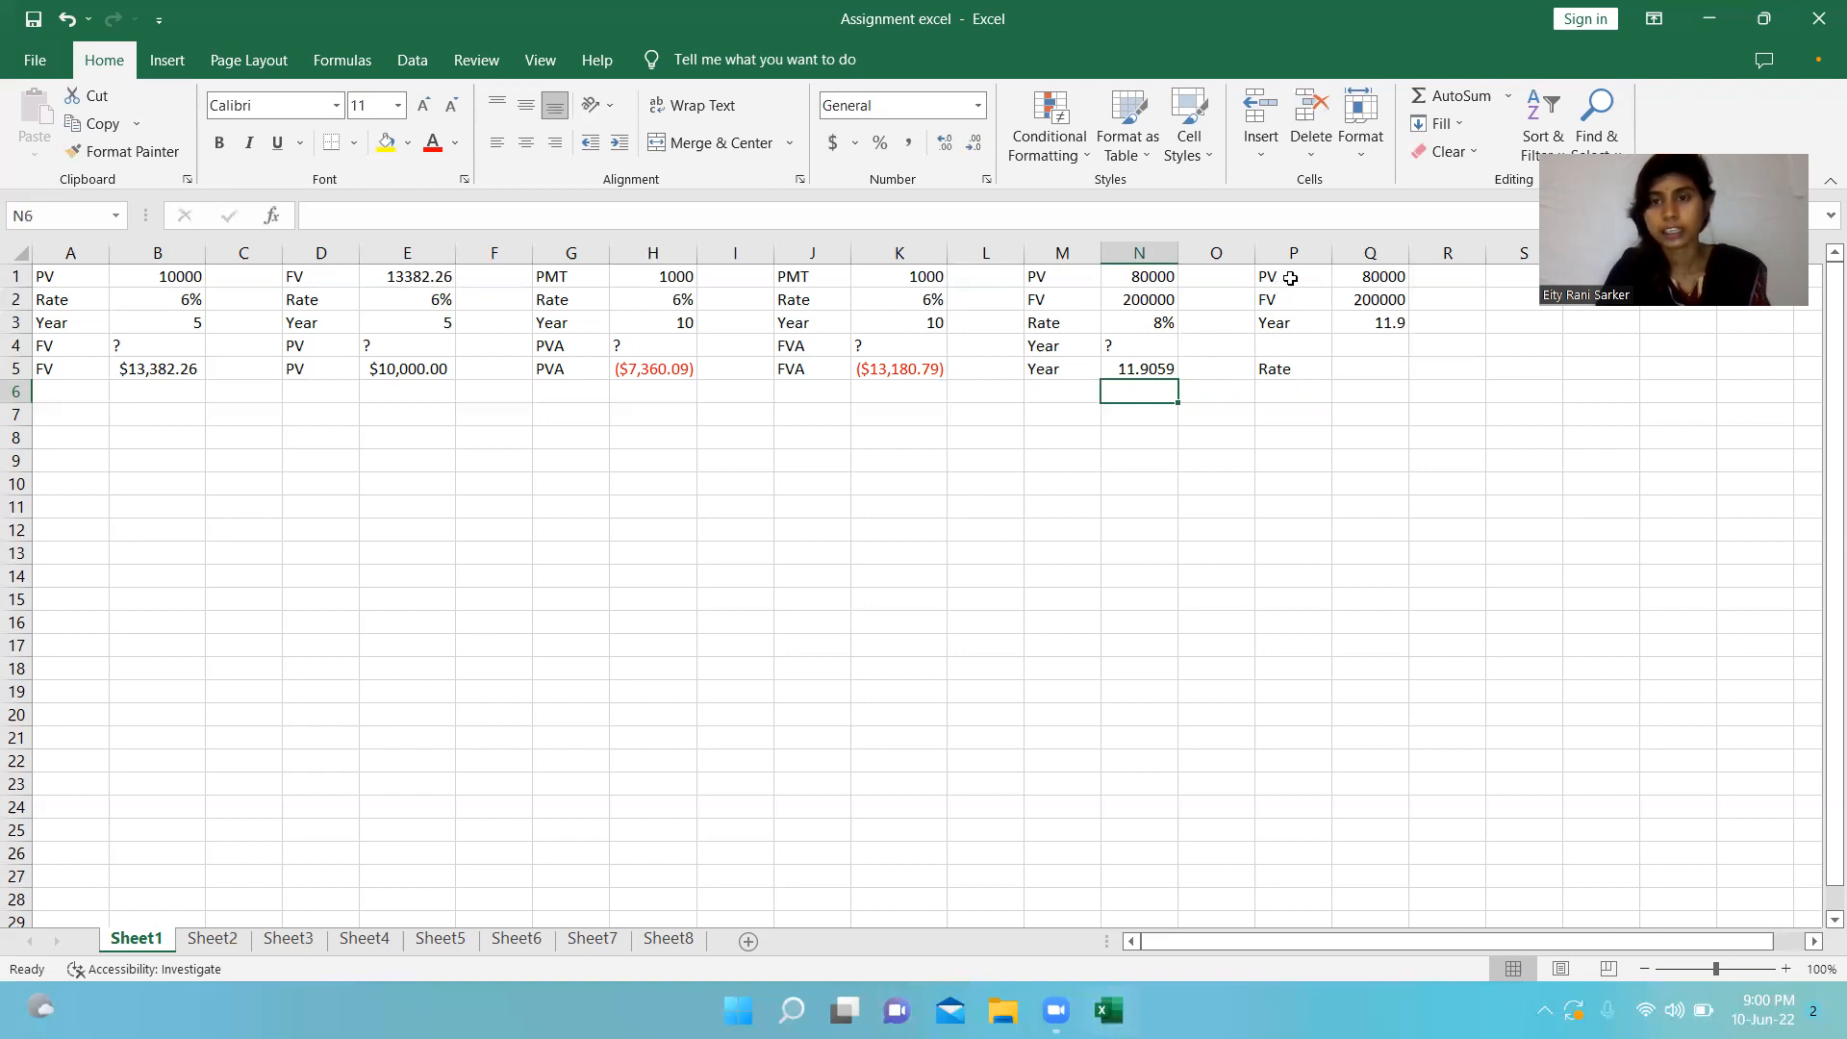
Calculate the interest rate in cell Q5 with the formula =RATE(Q3,0,Q1,-Q2,0,0).
click(1362, 277)
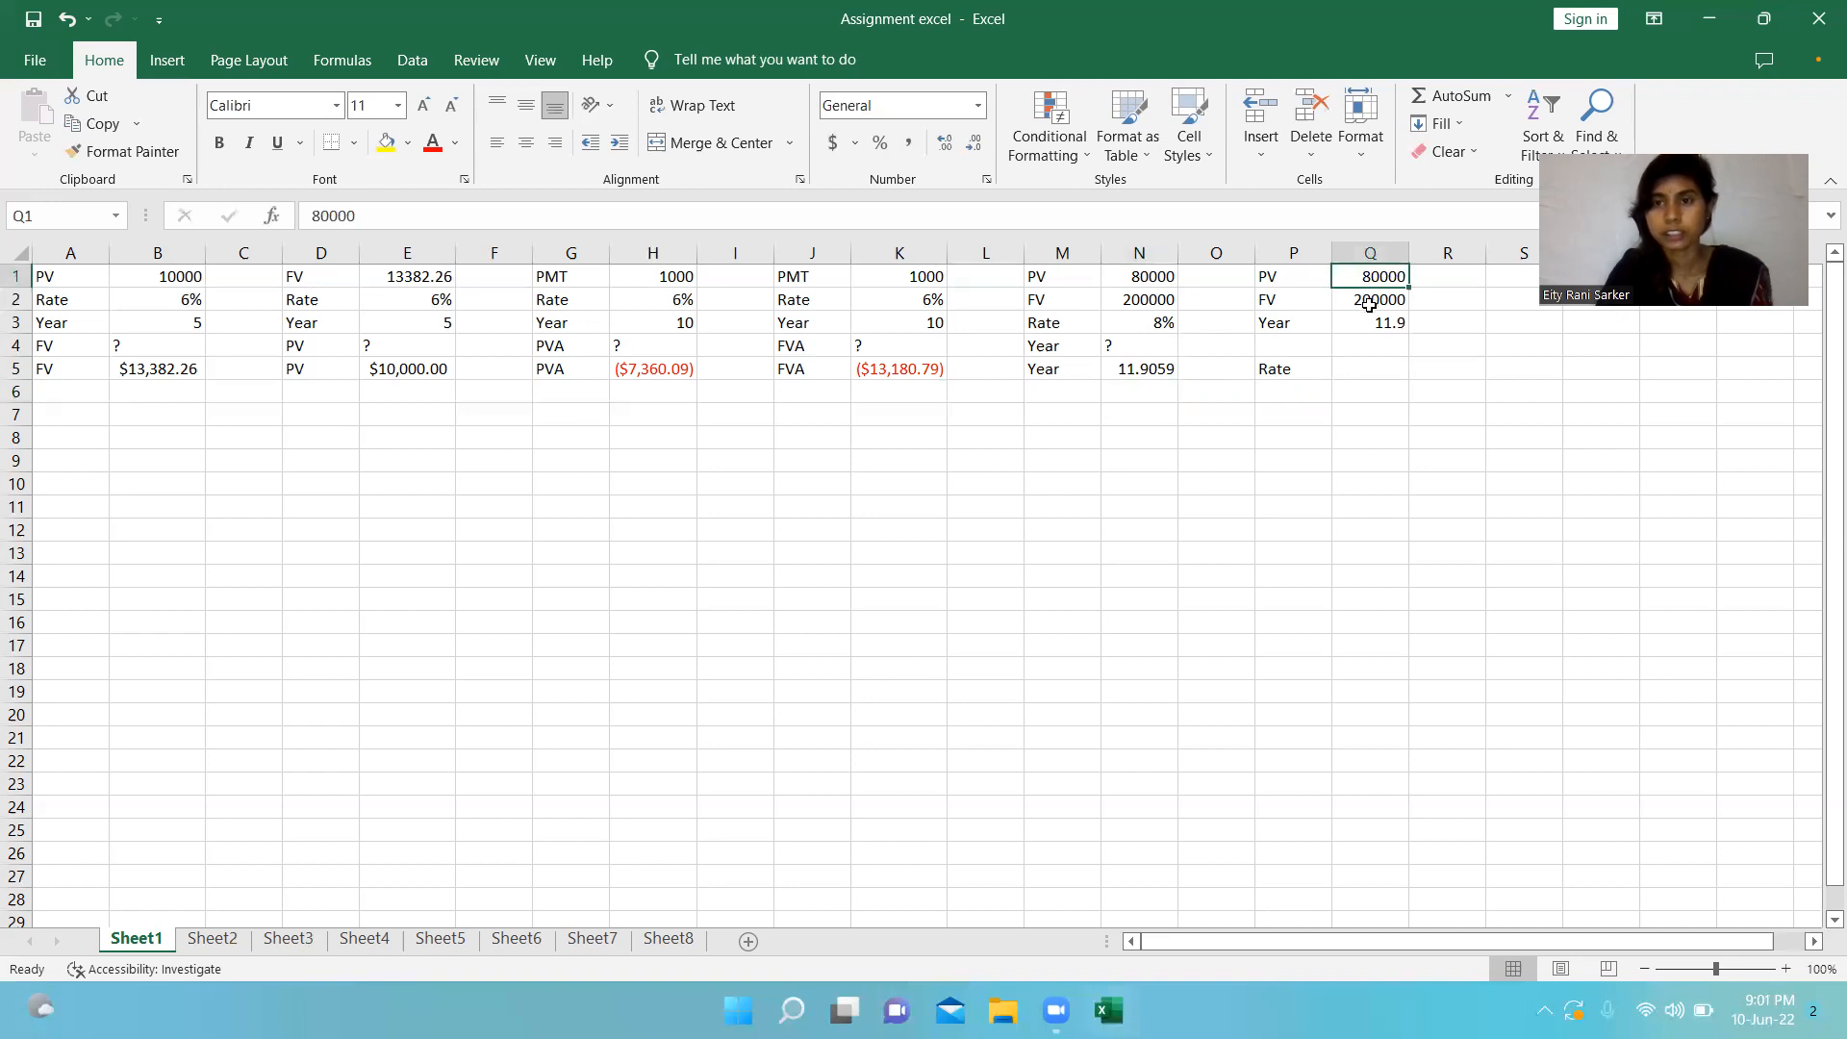
click(1369, 304)
click(1367, 323)
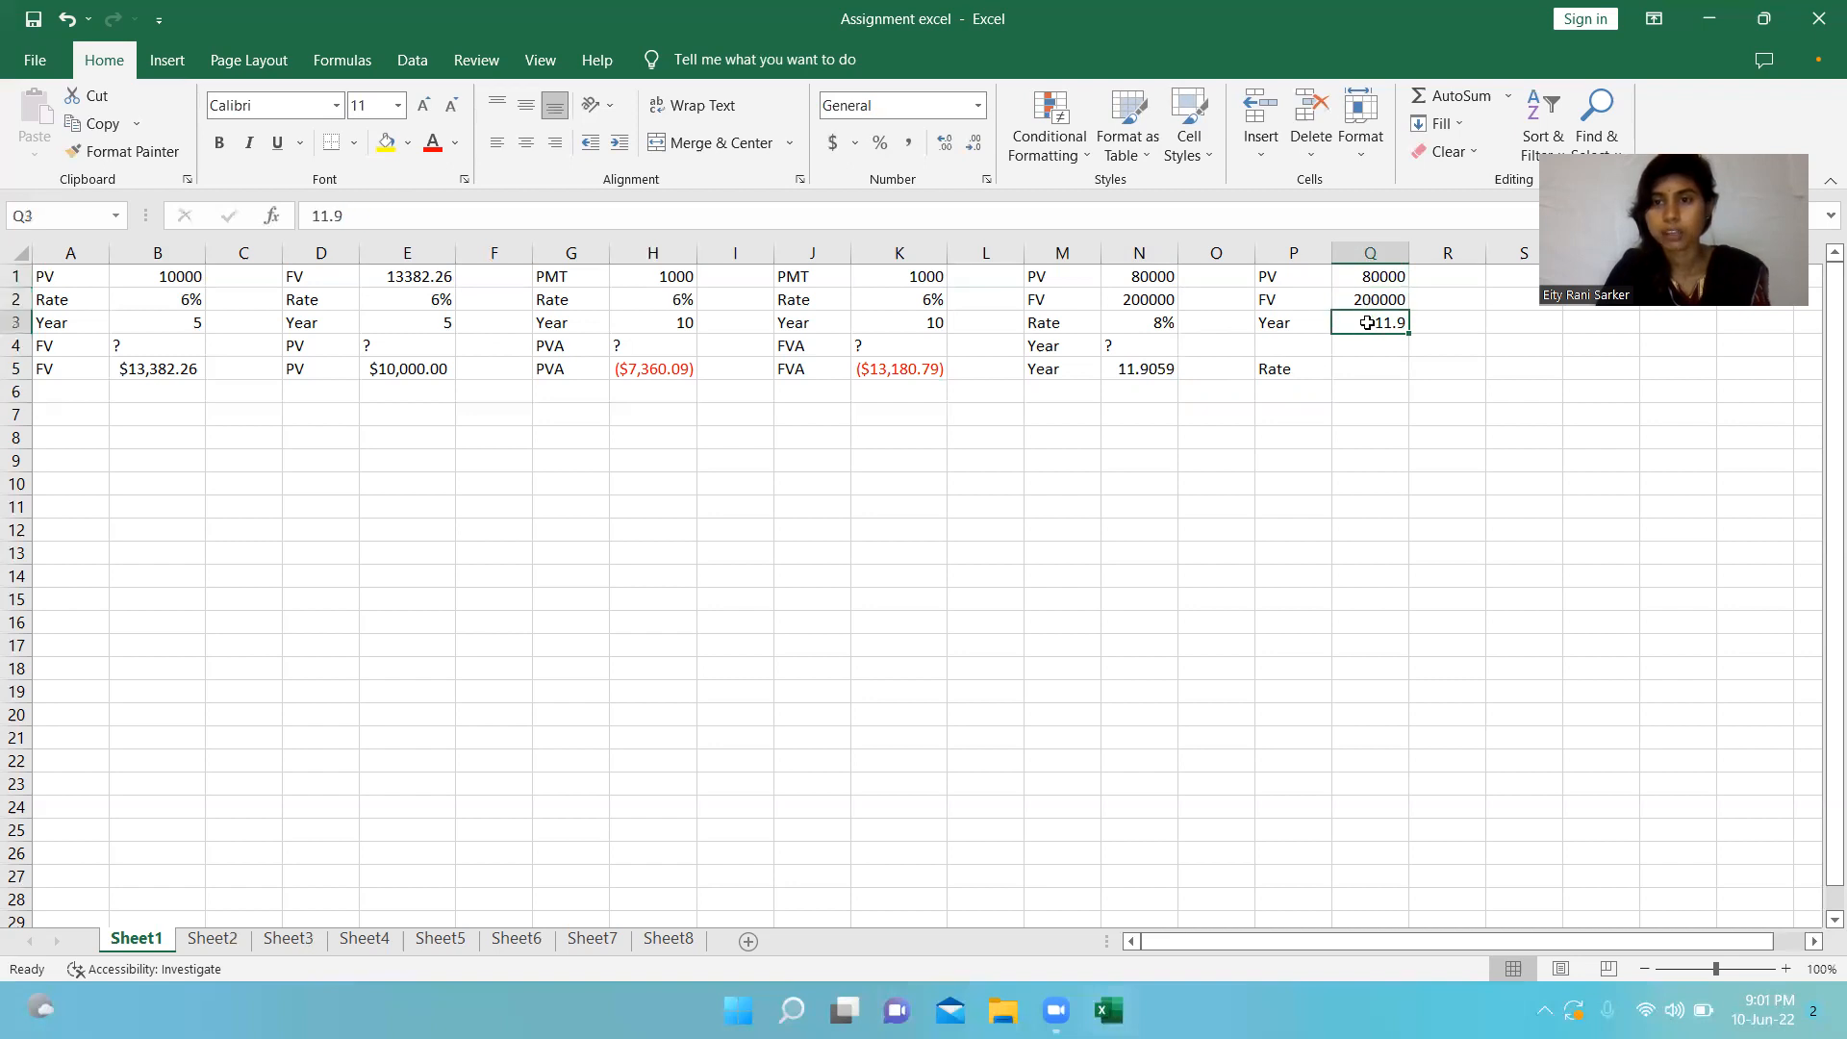
click(1350, 369)
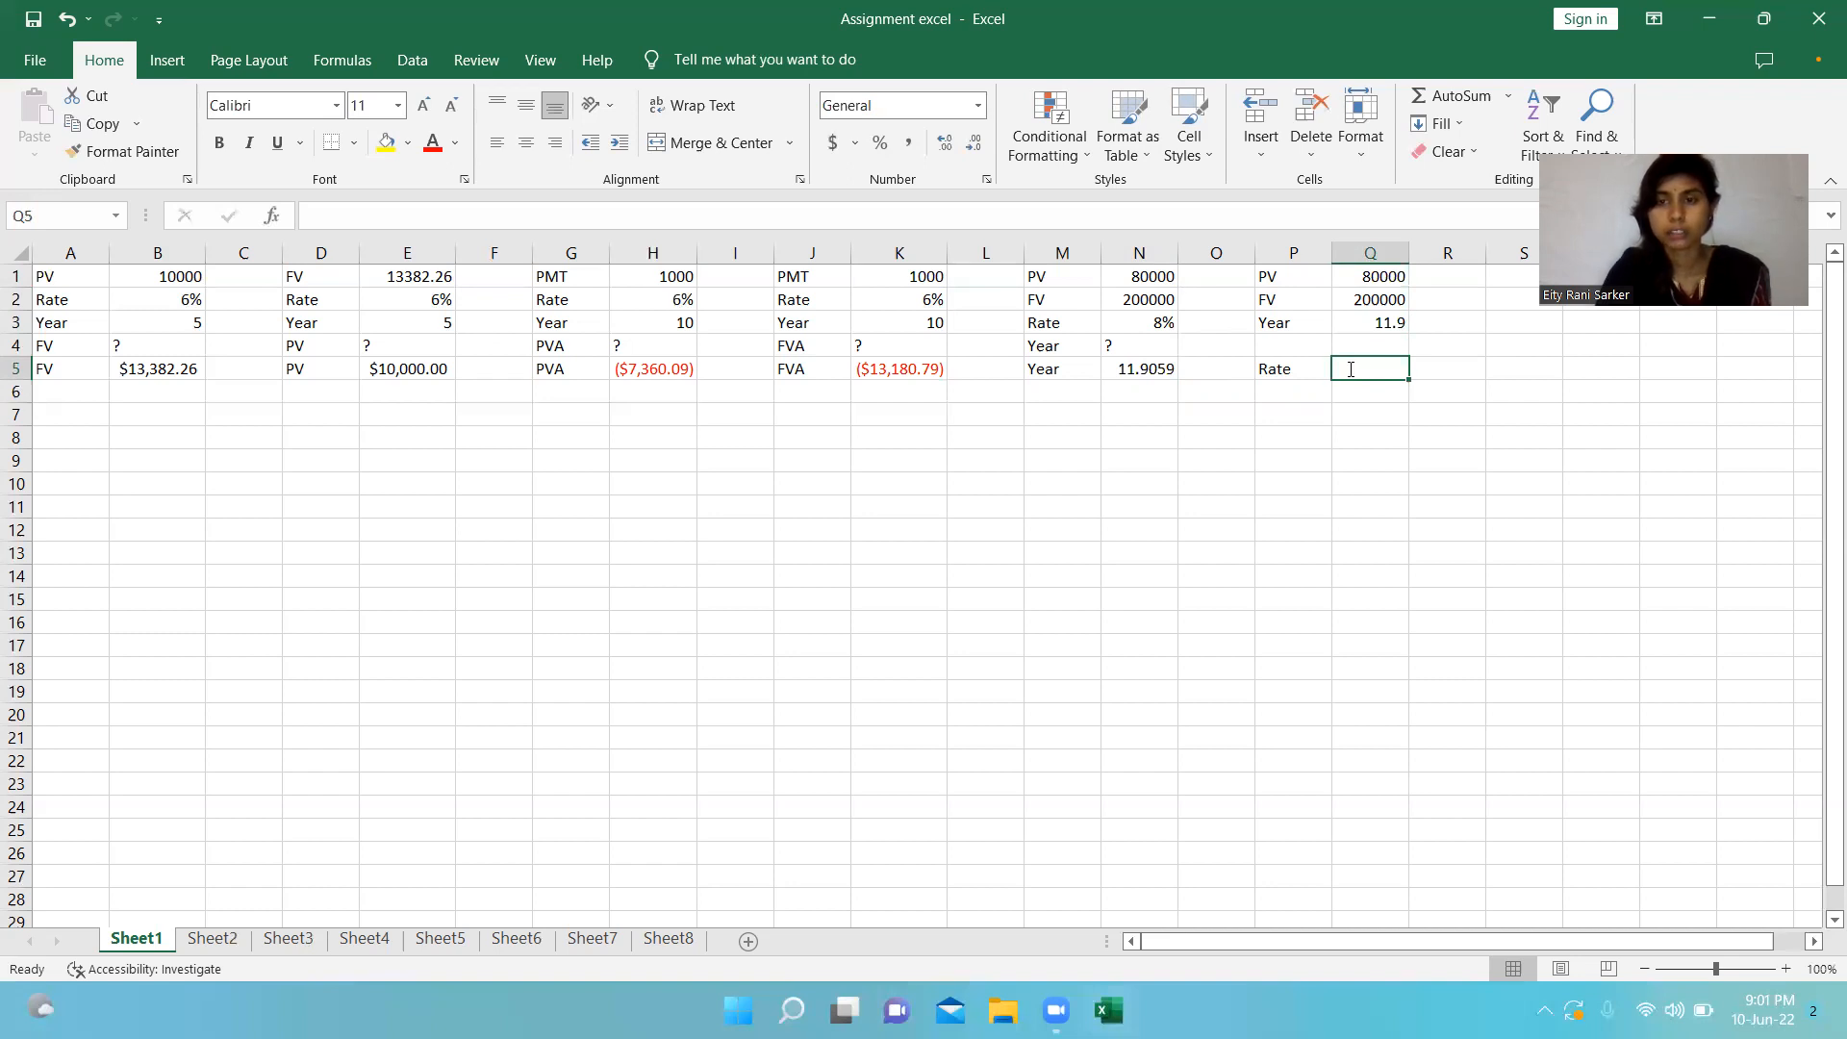
text(=)
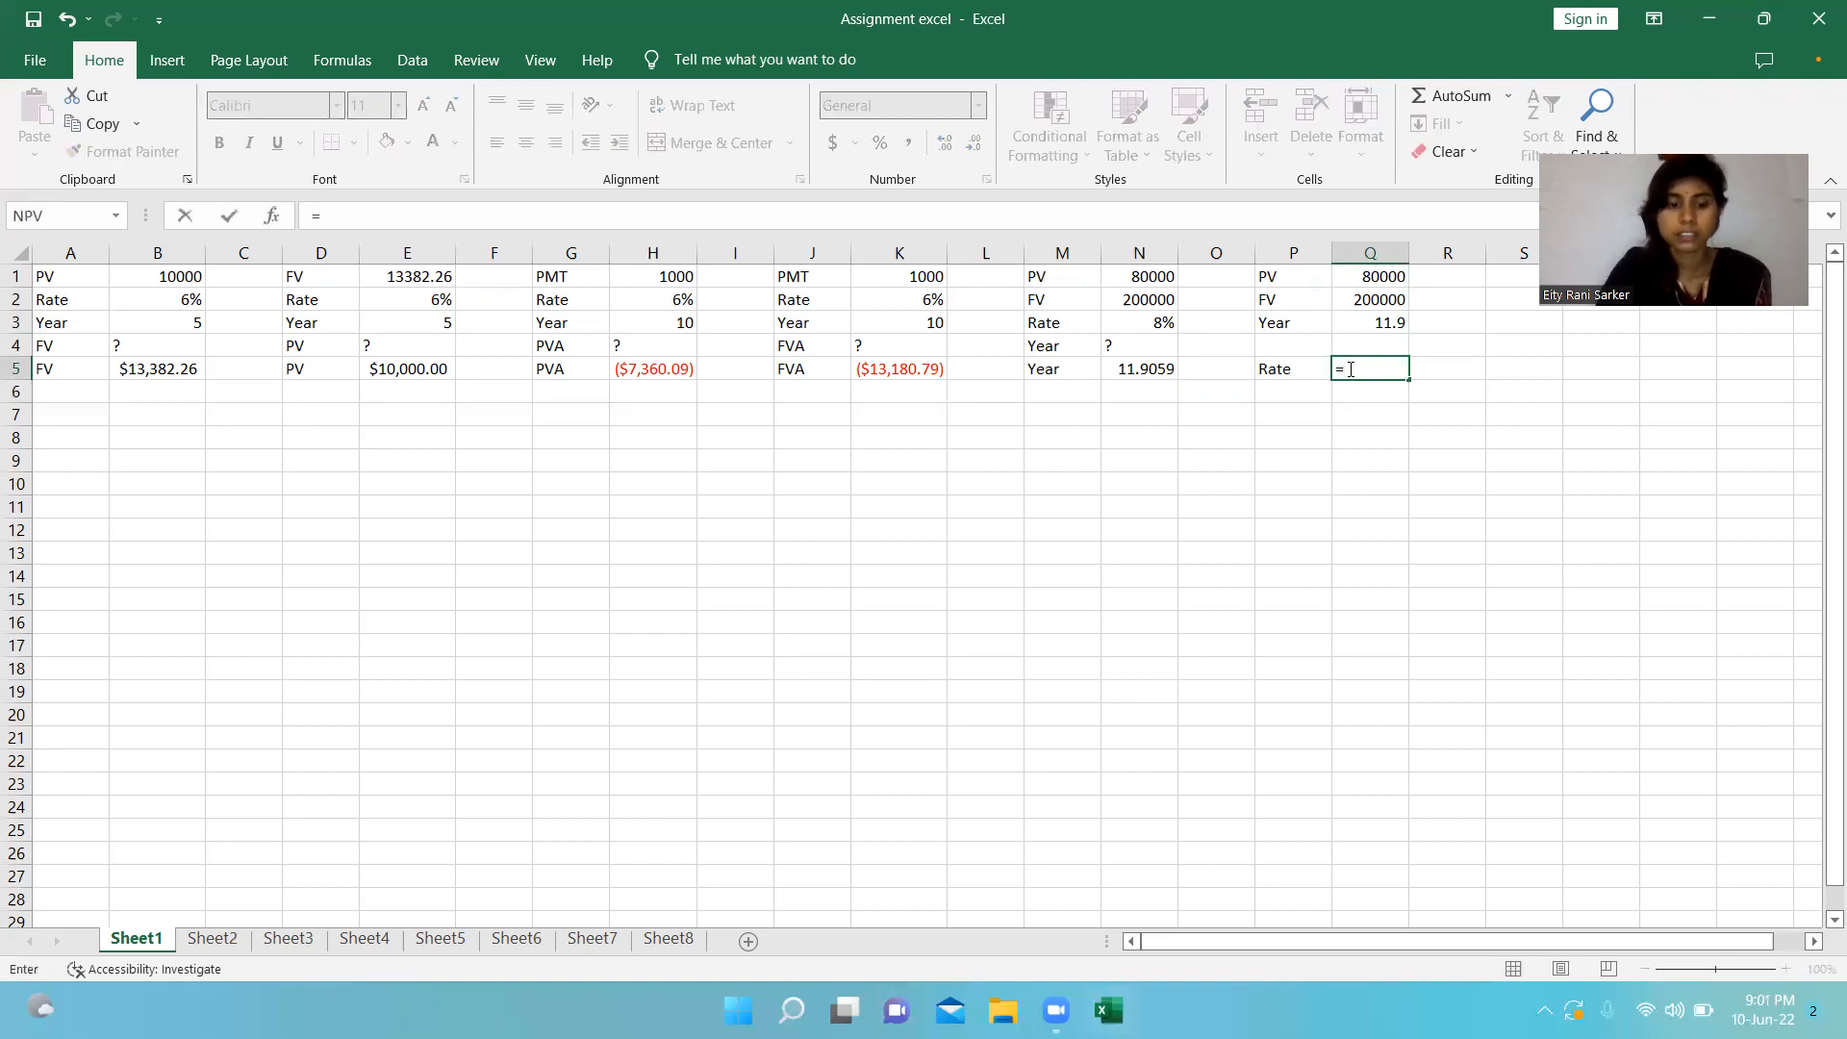
text(Rate)
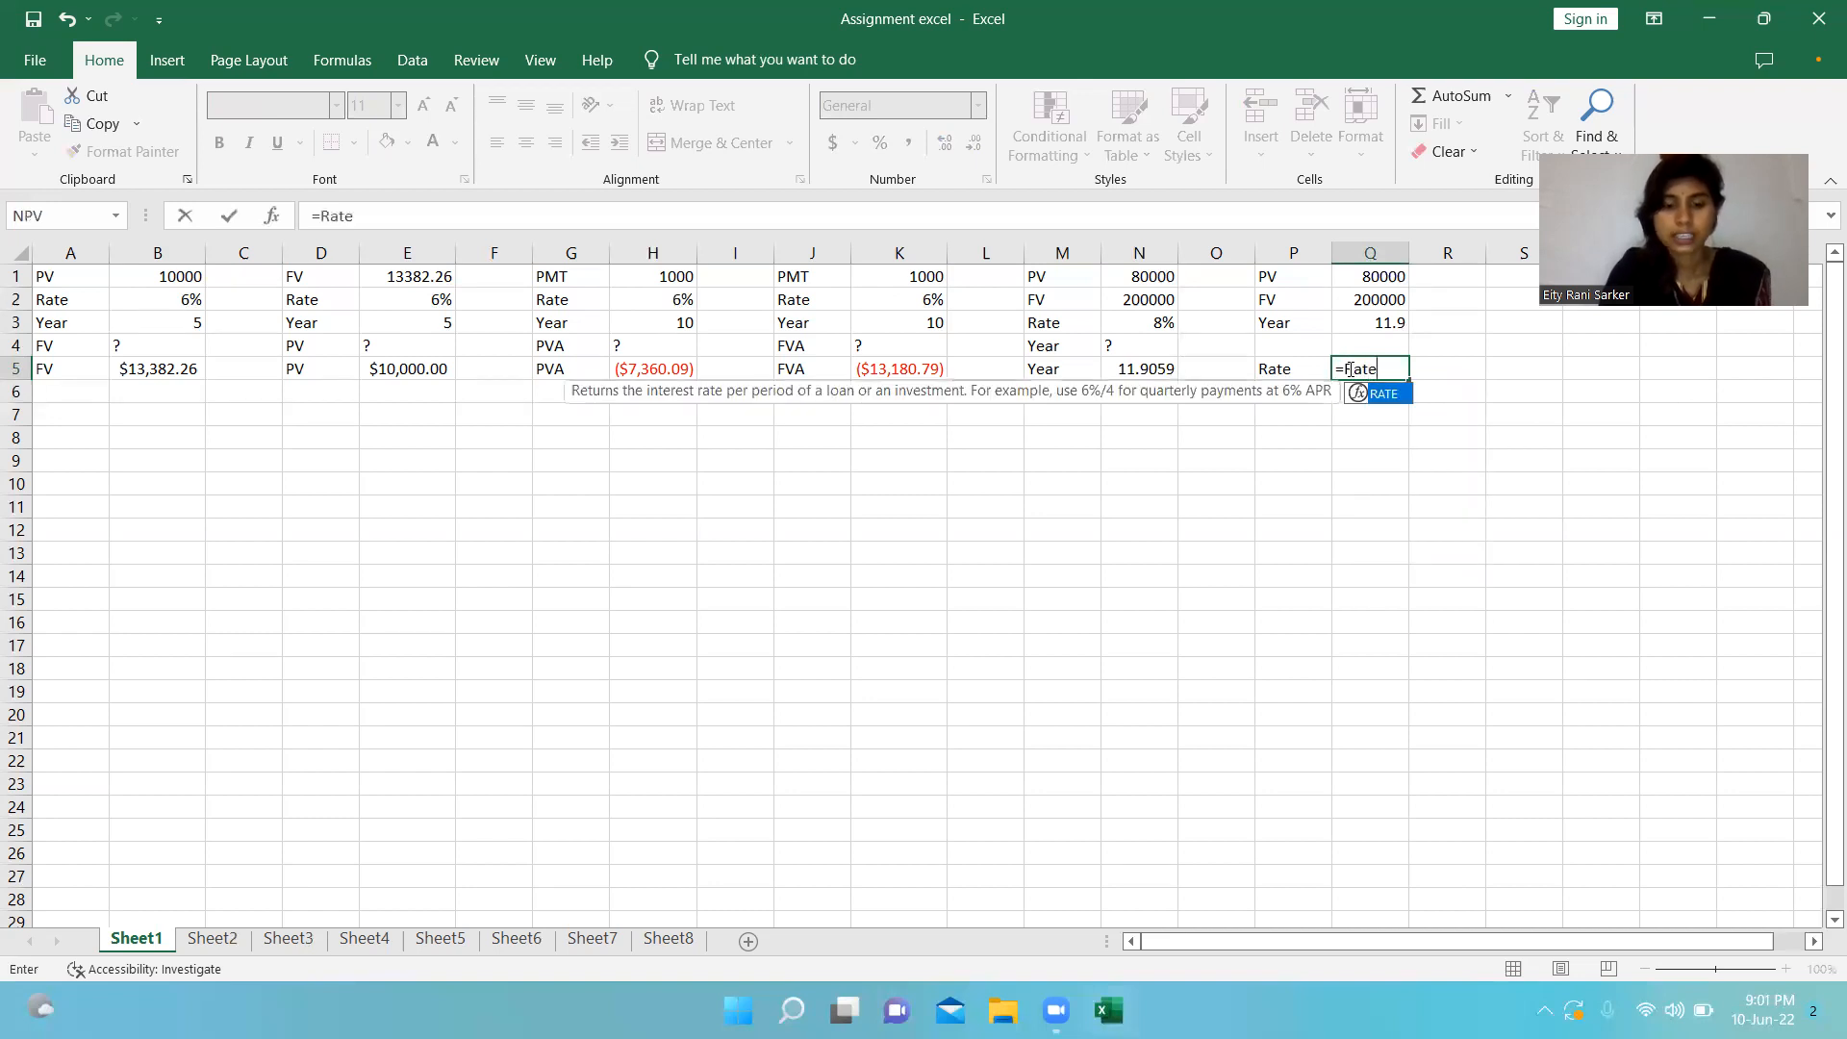
text(()
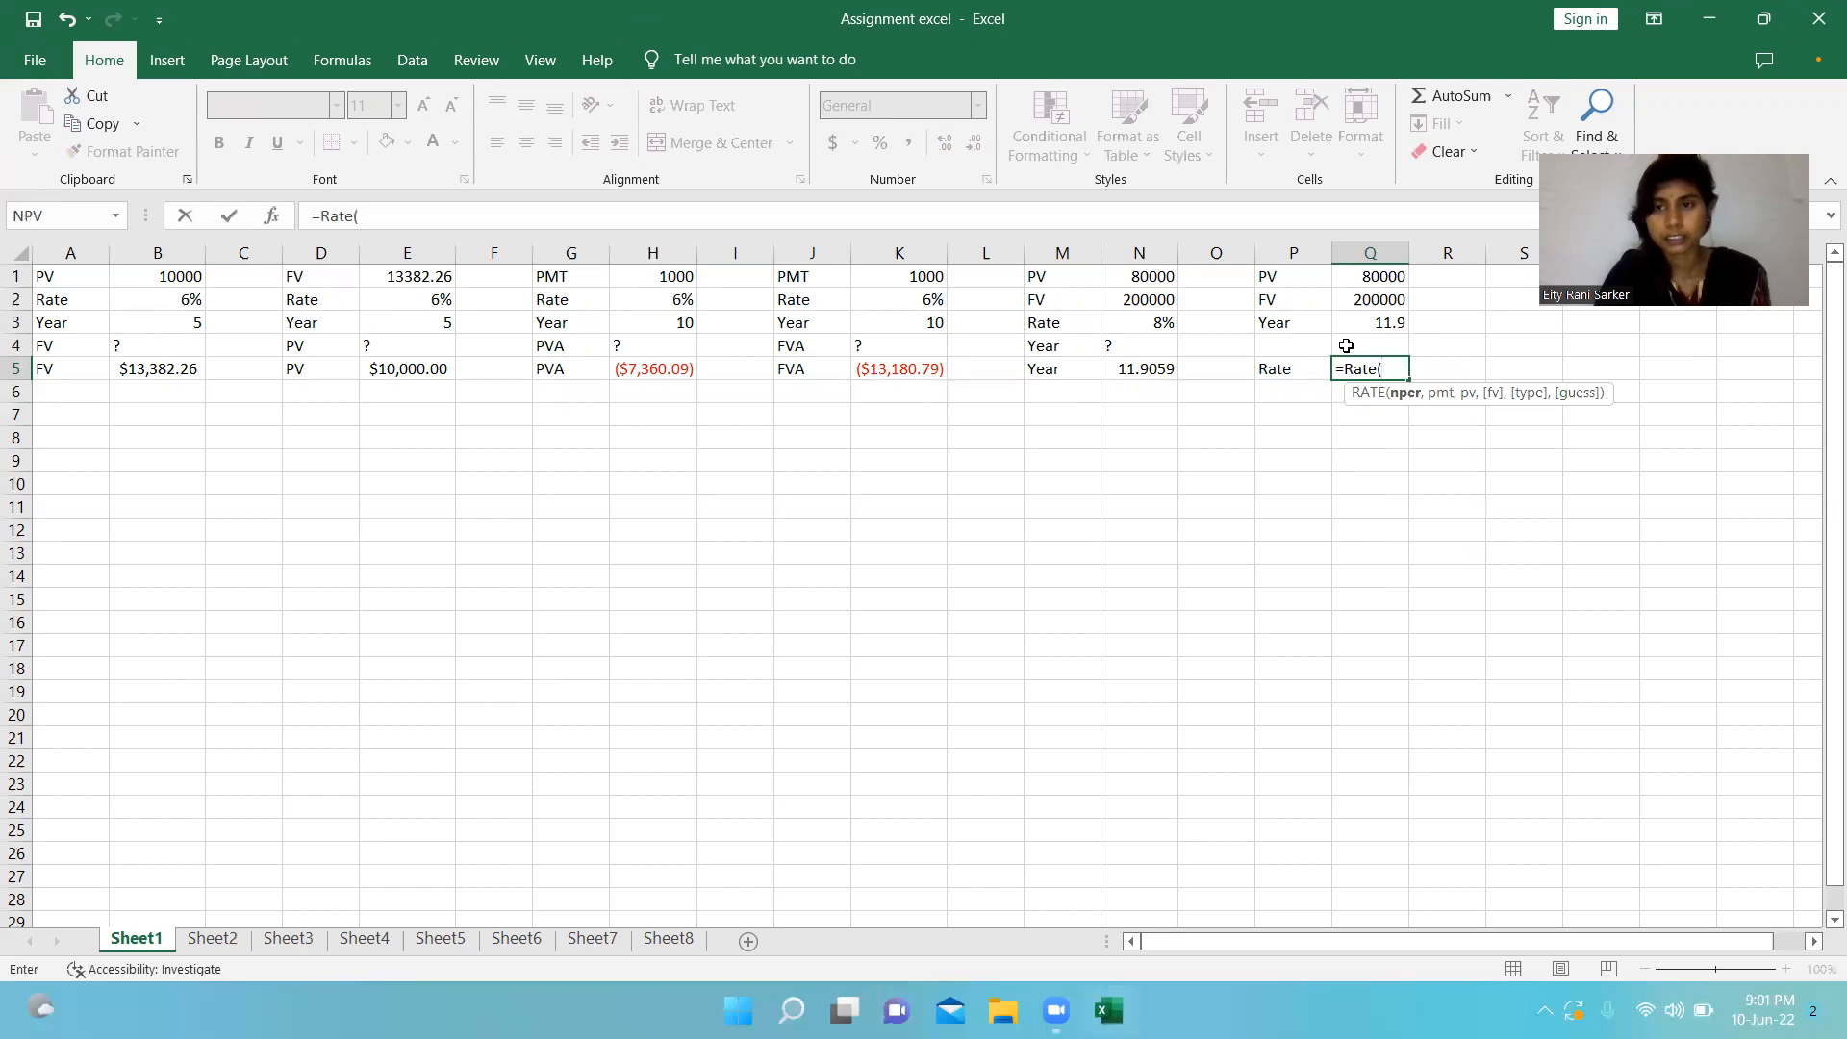
click(1344, 326)
text(,)
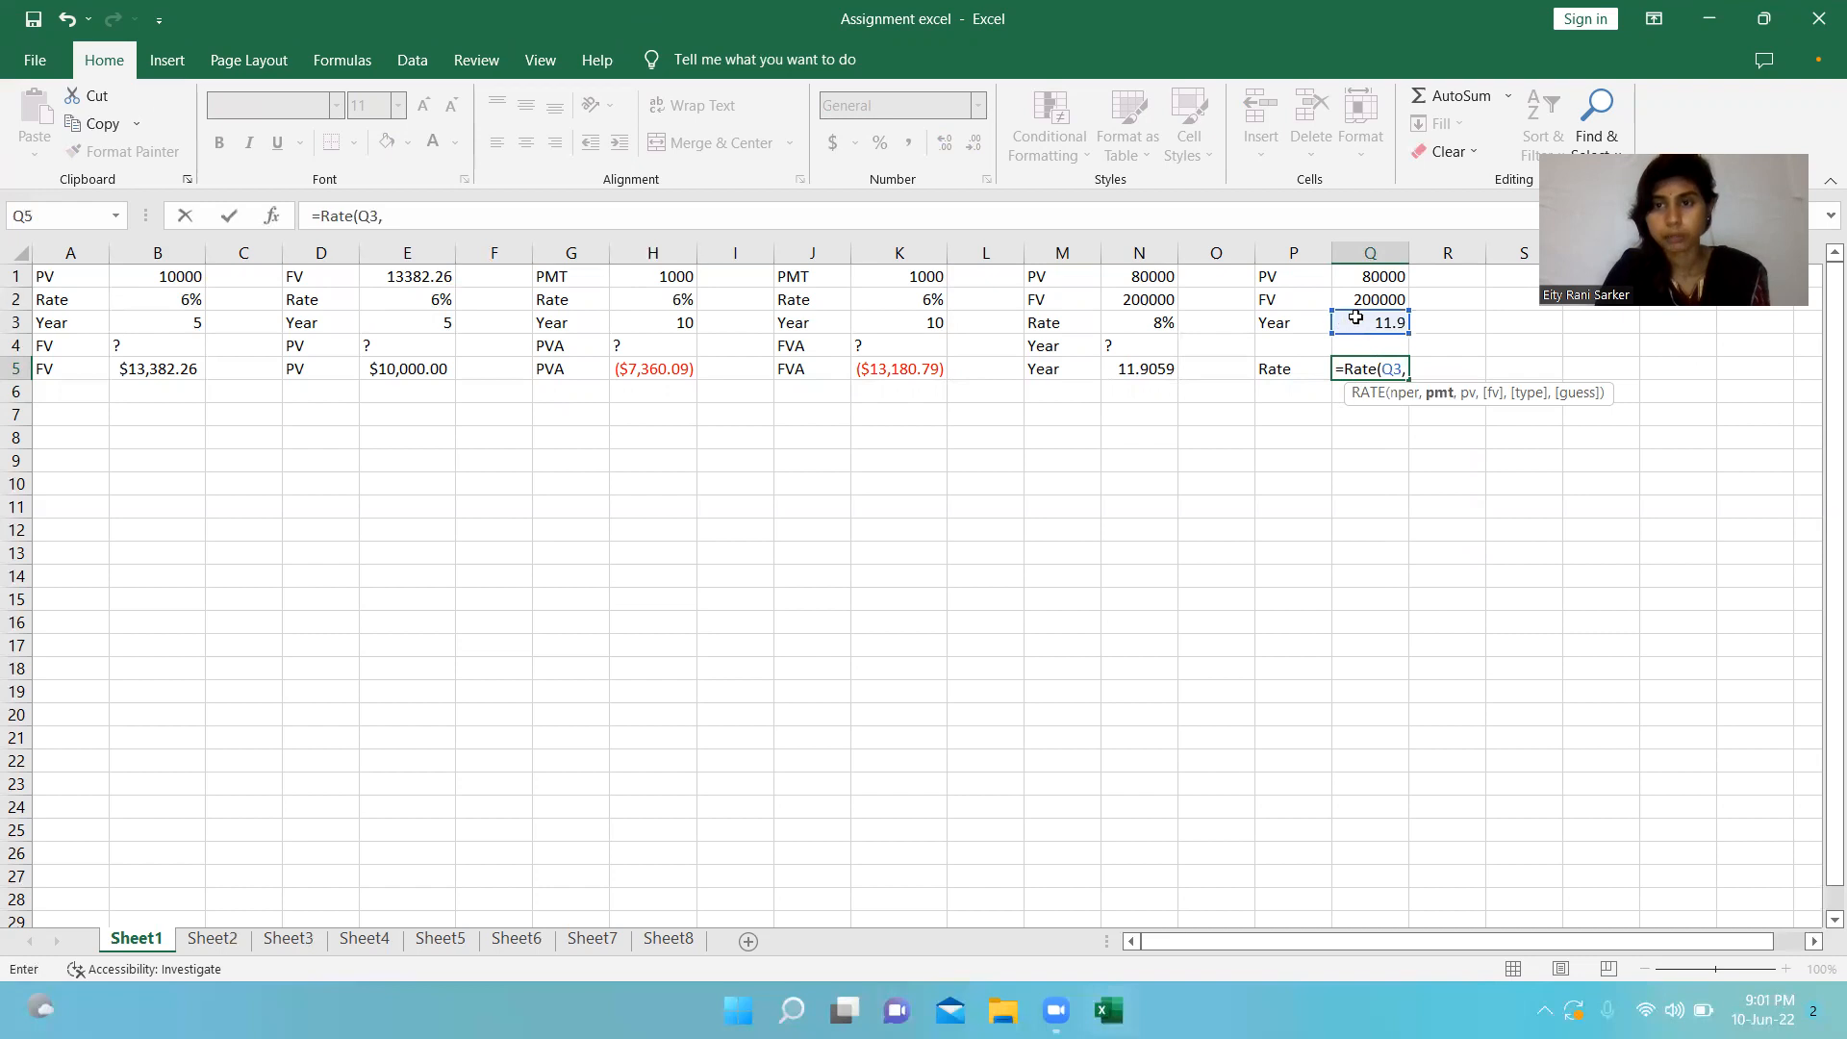
text(0)
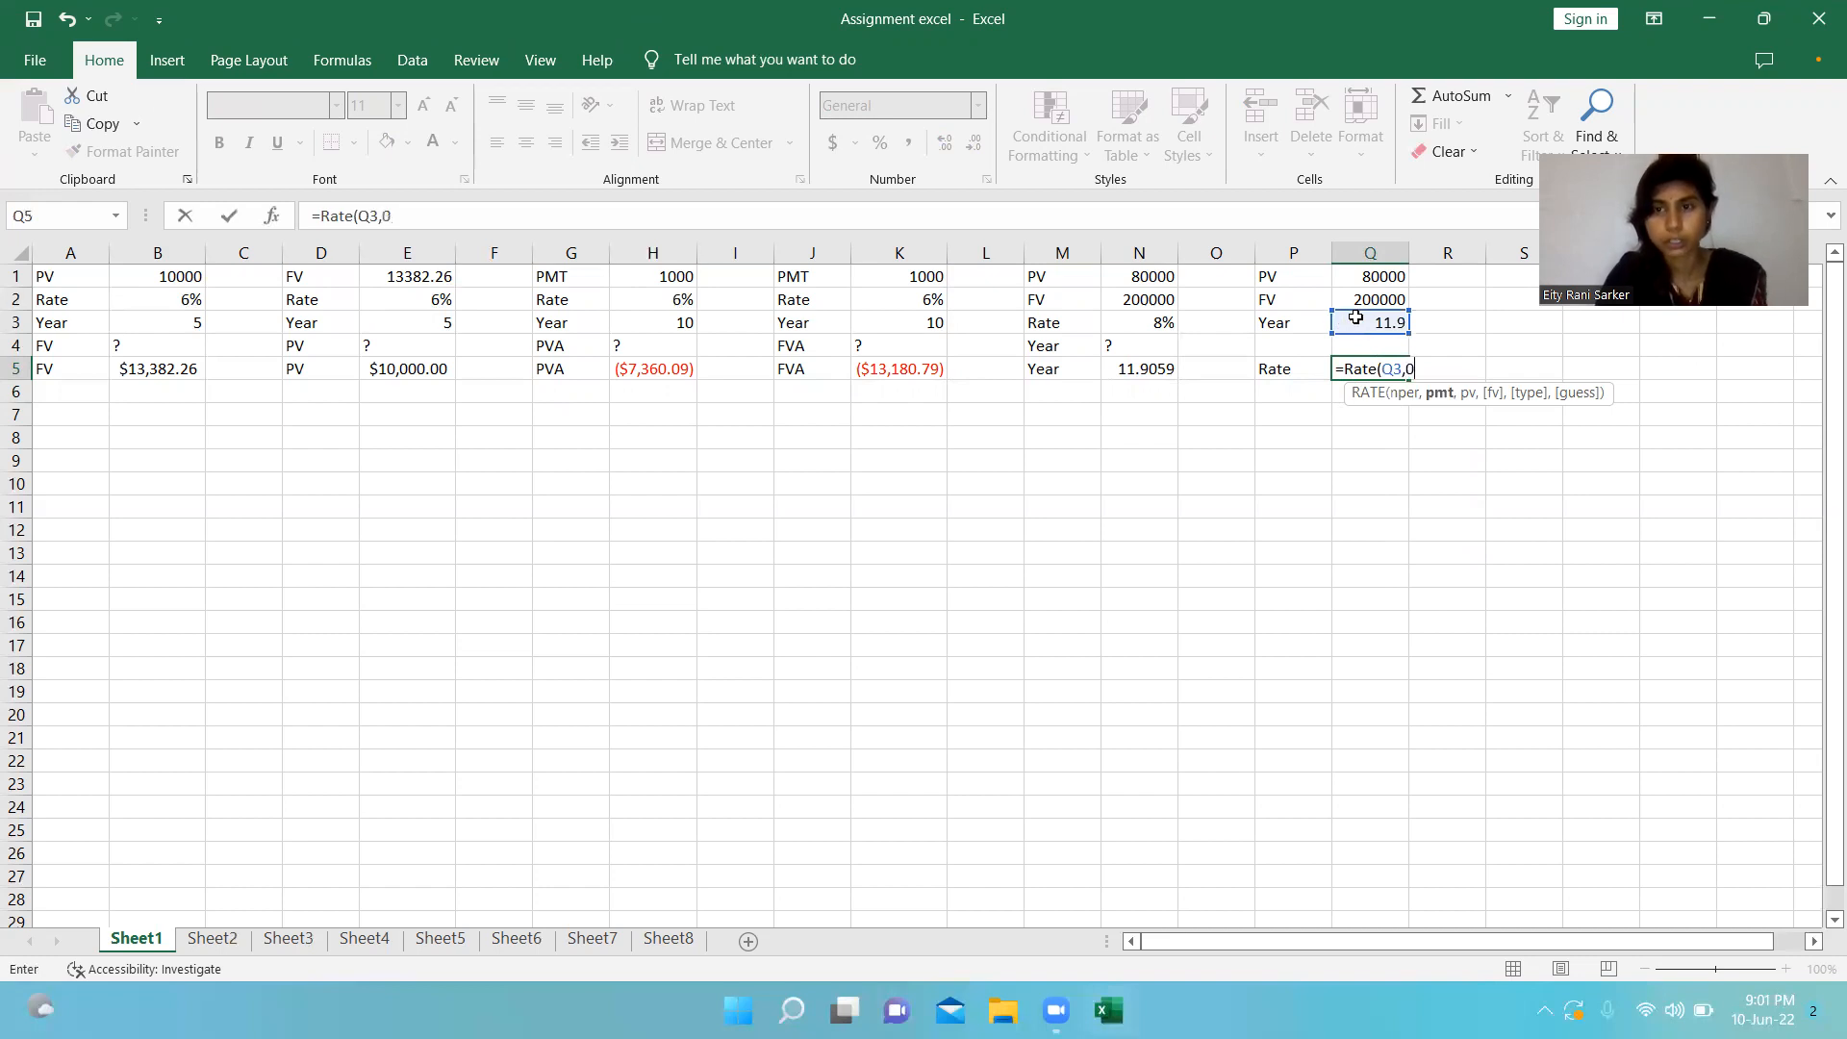
text(,)
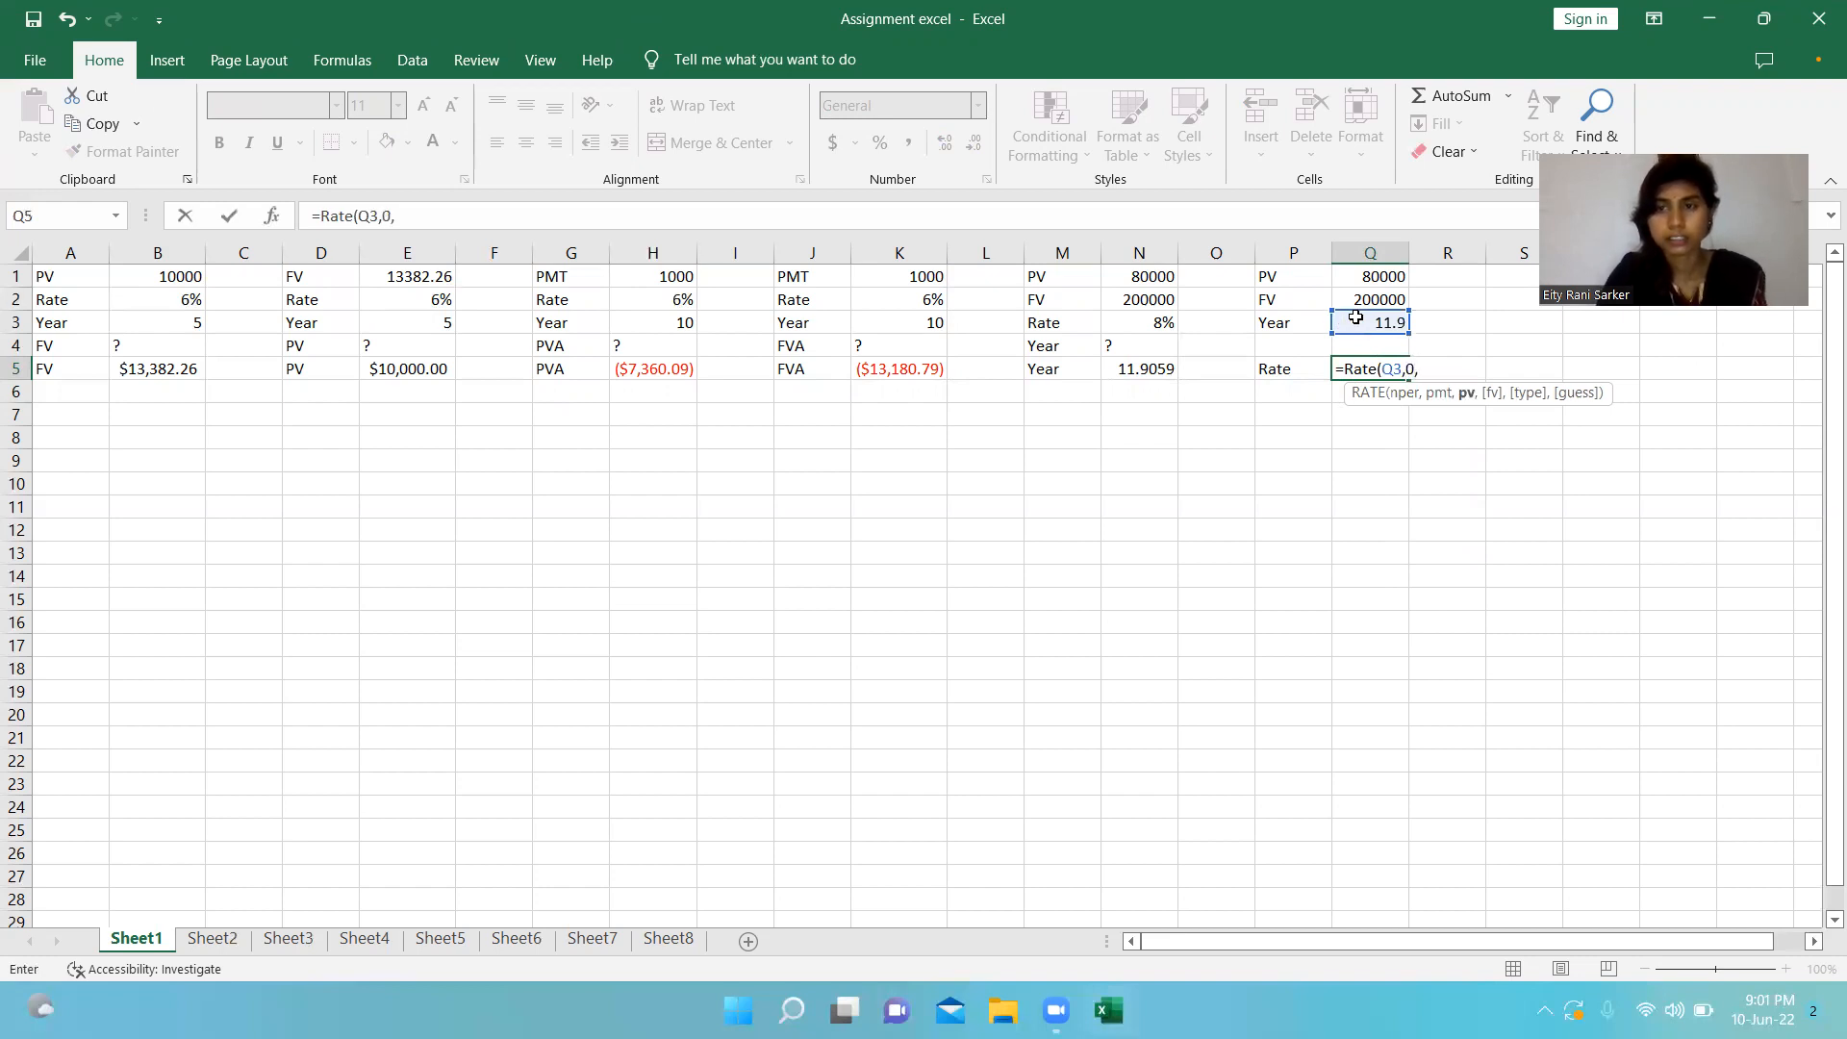
click(1362, 277)
text(,)
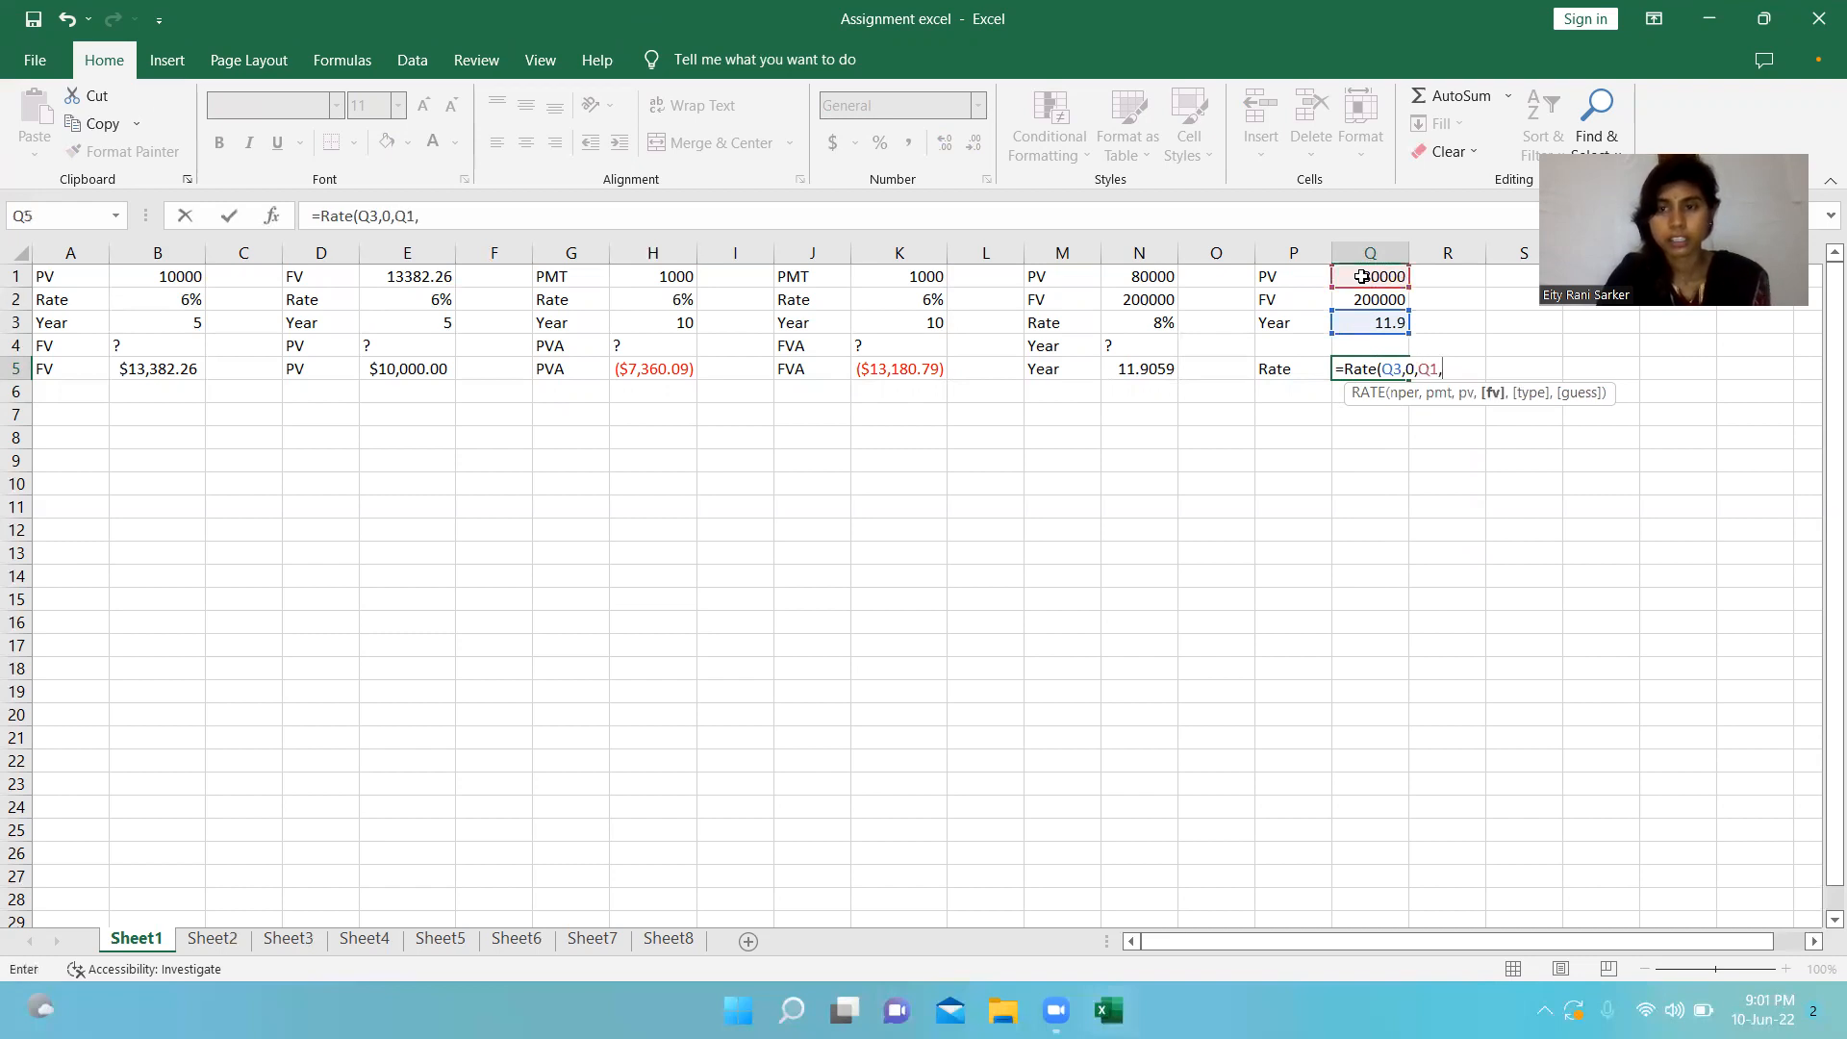
text(-)
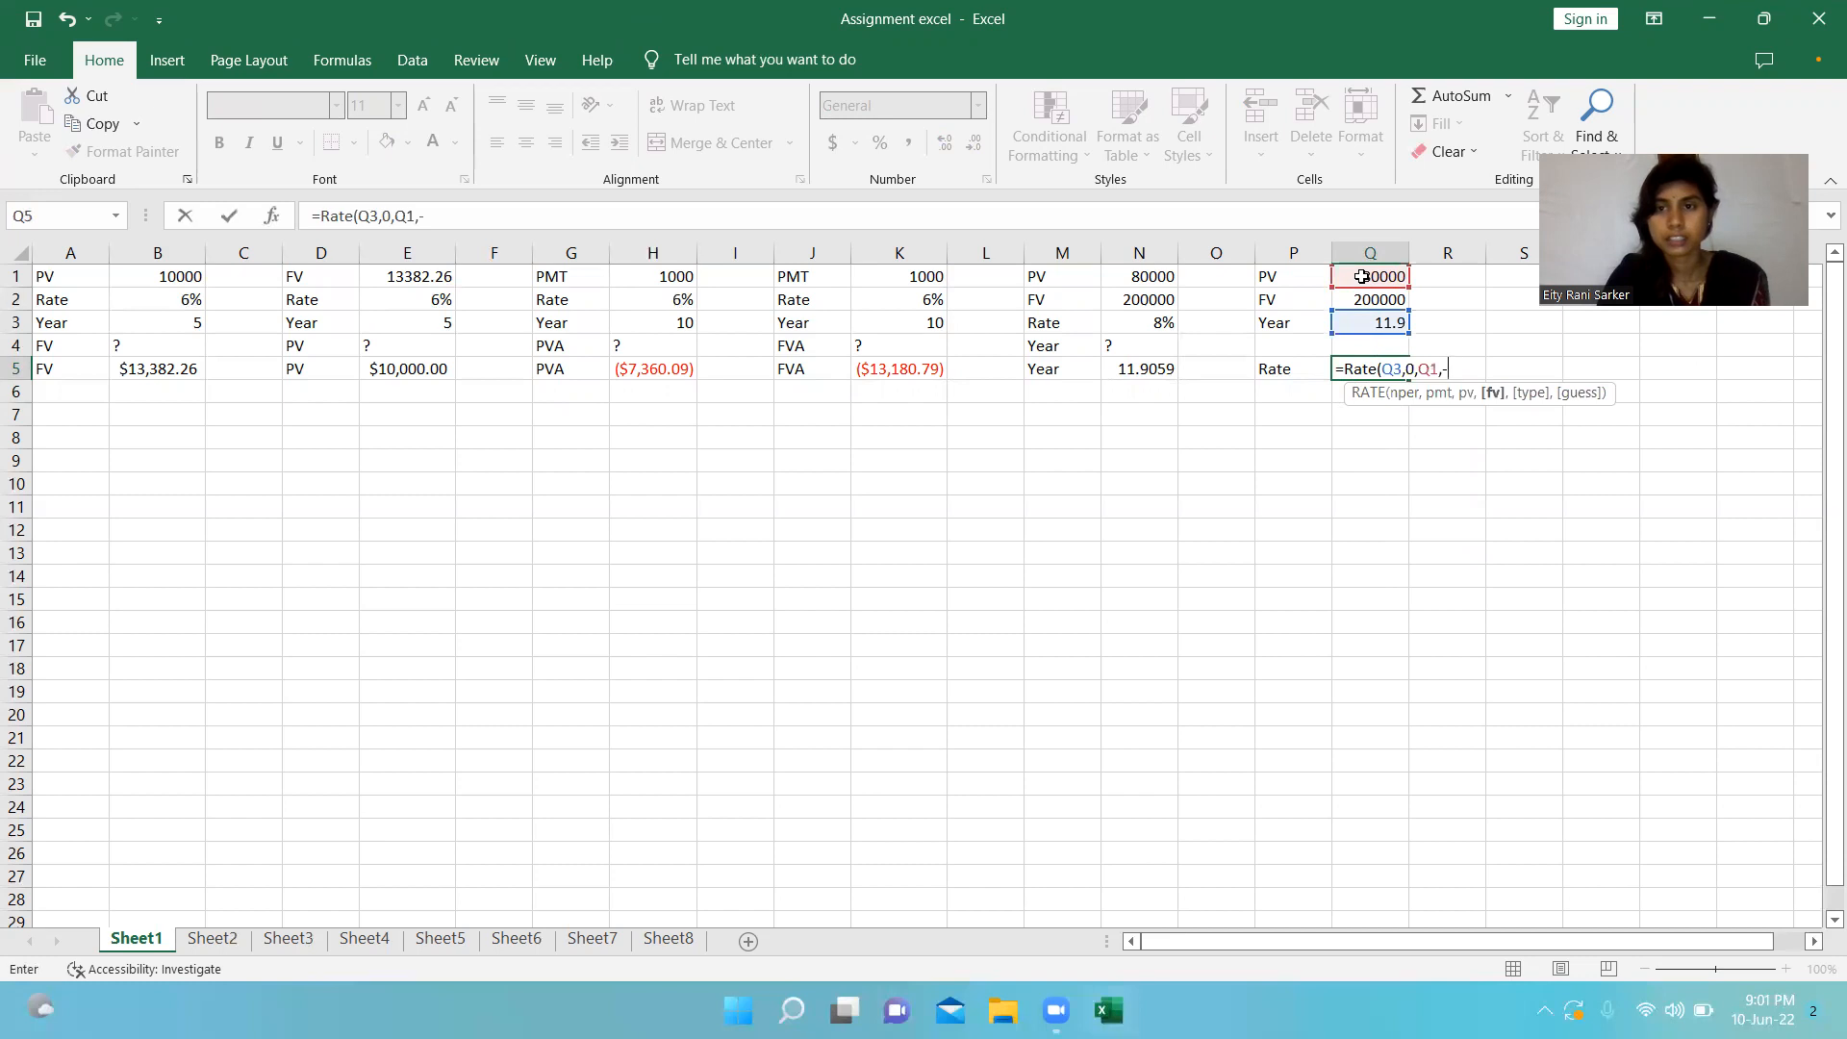
click(1361, 299)
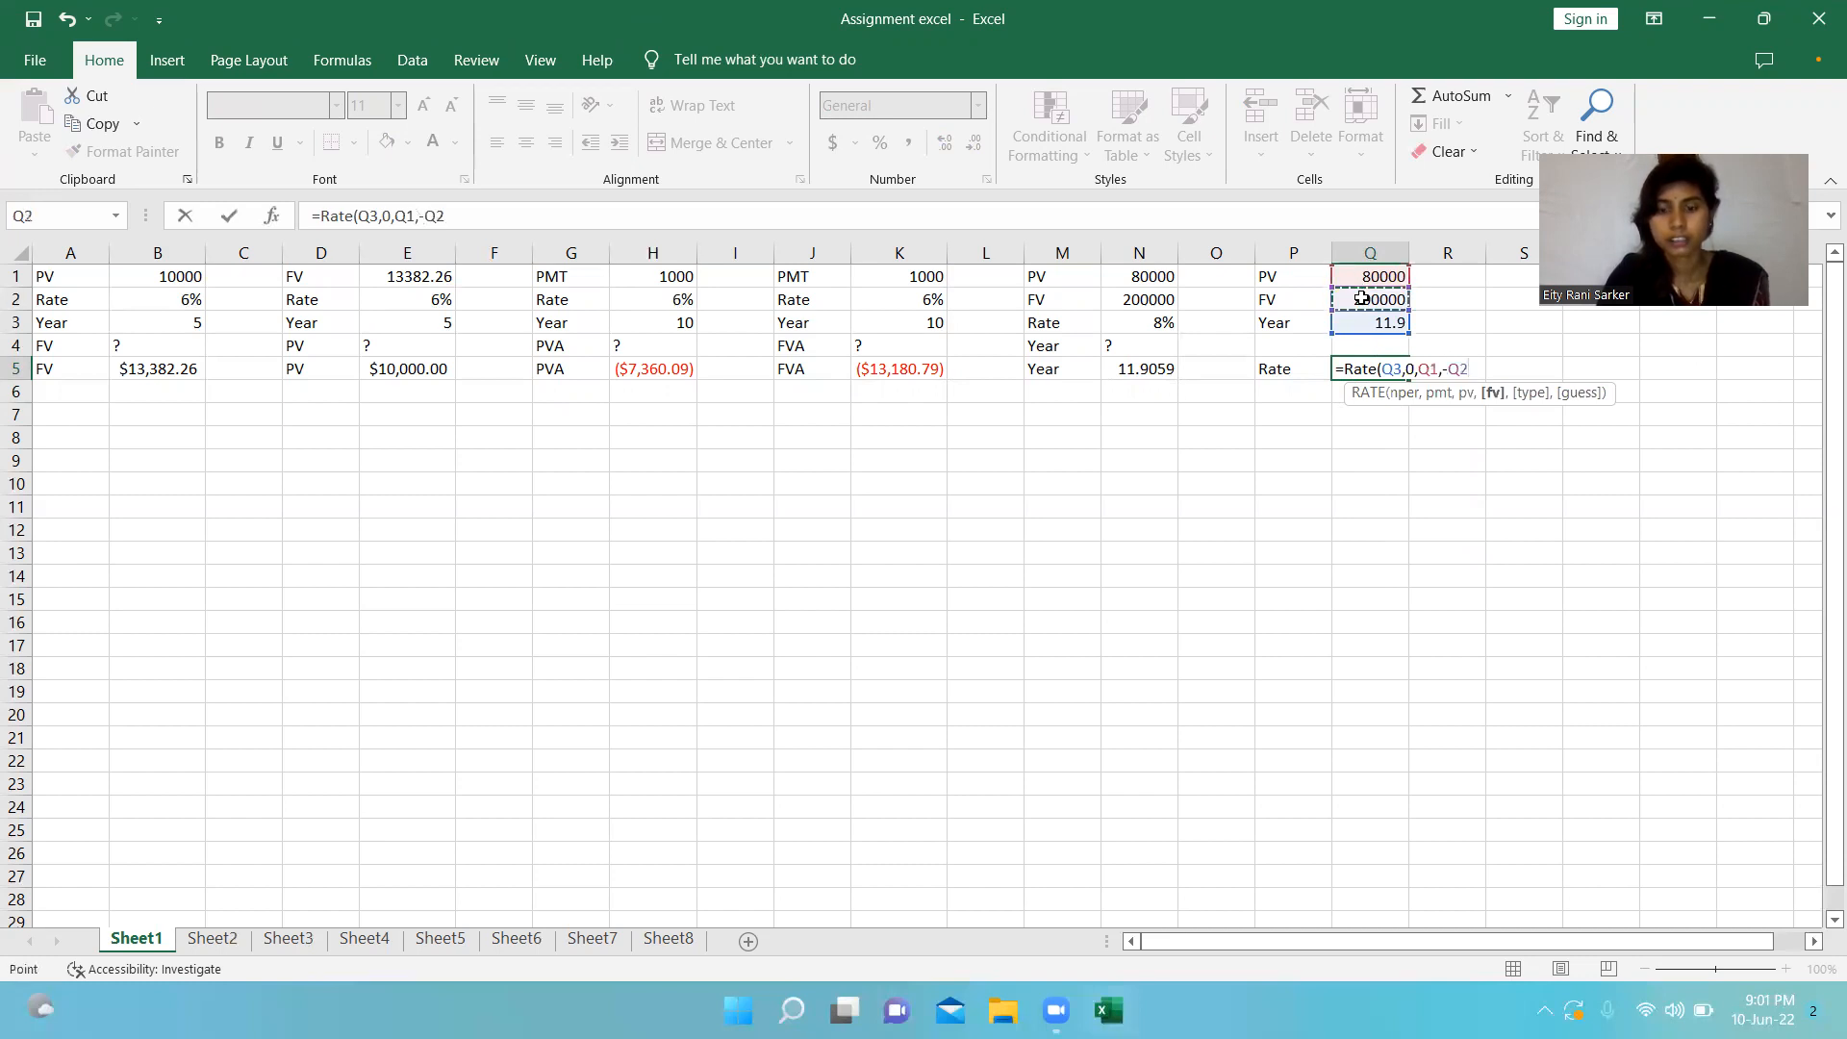
text(,)
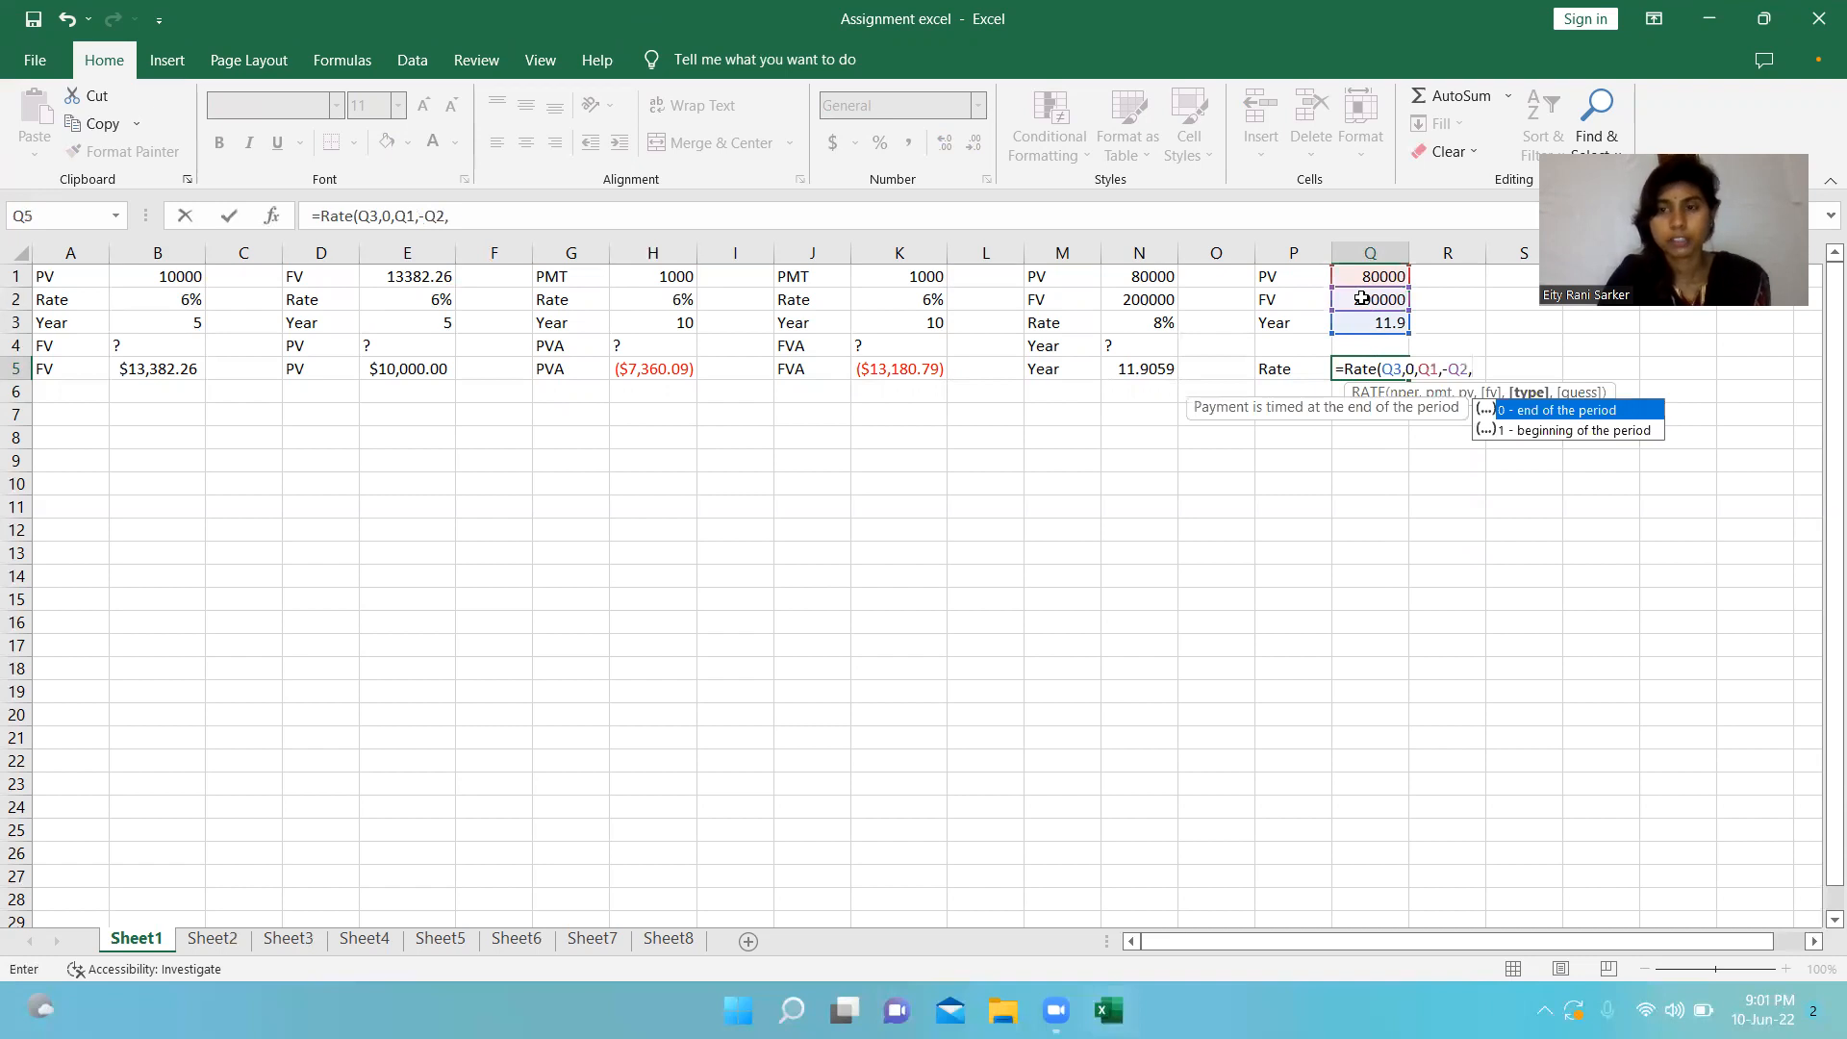
text(0)
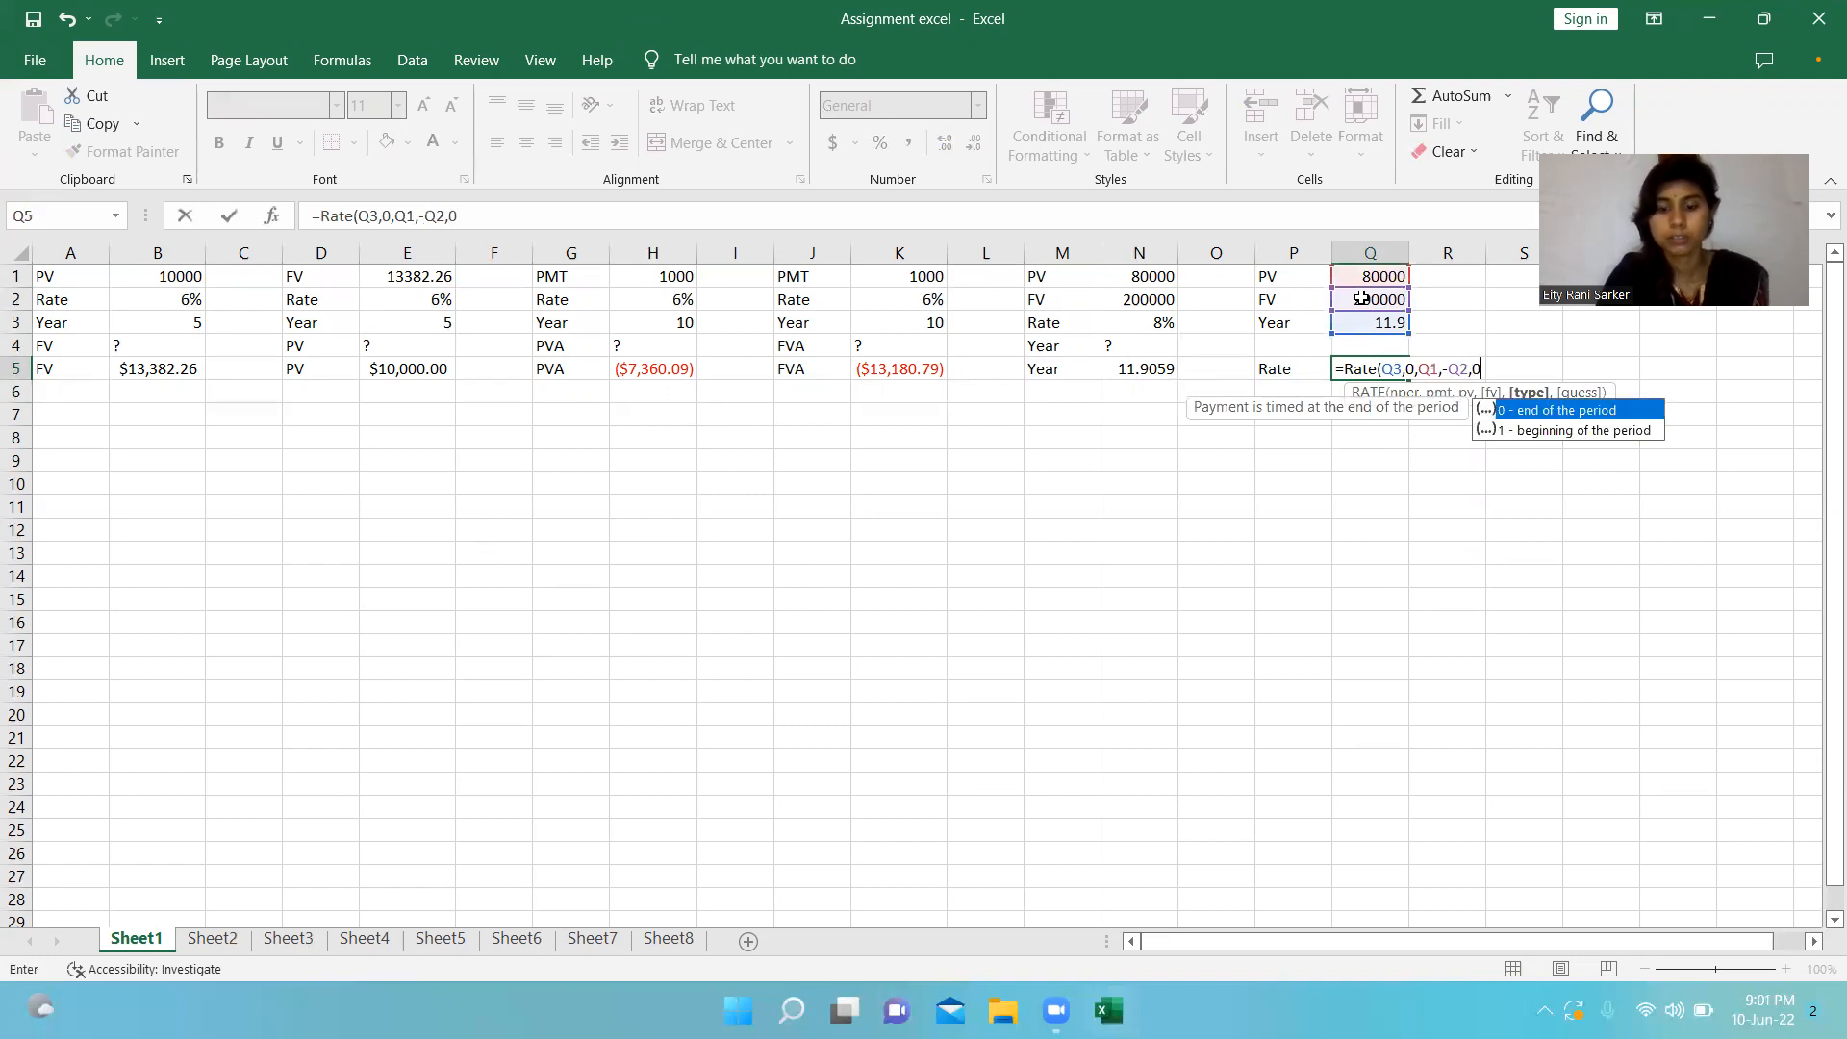
text(,)
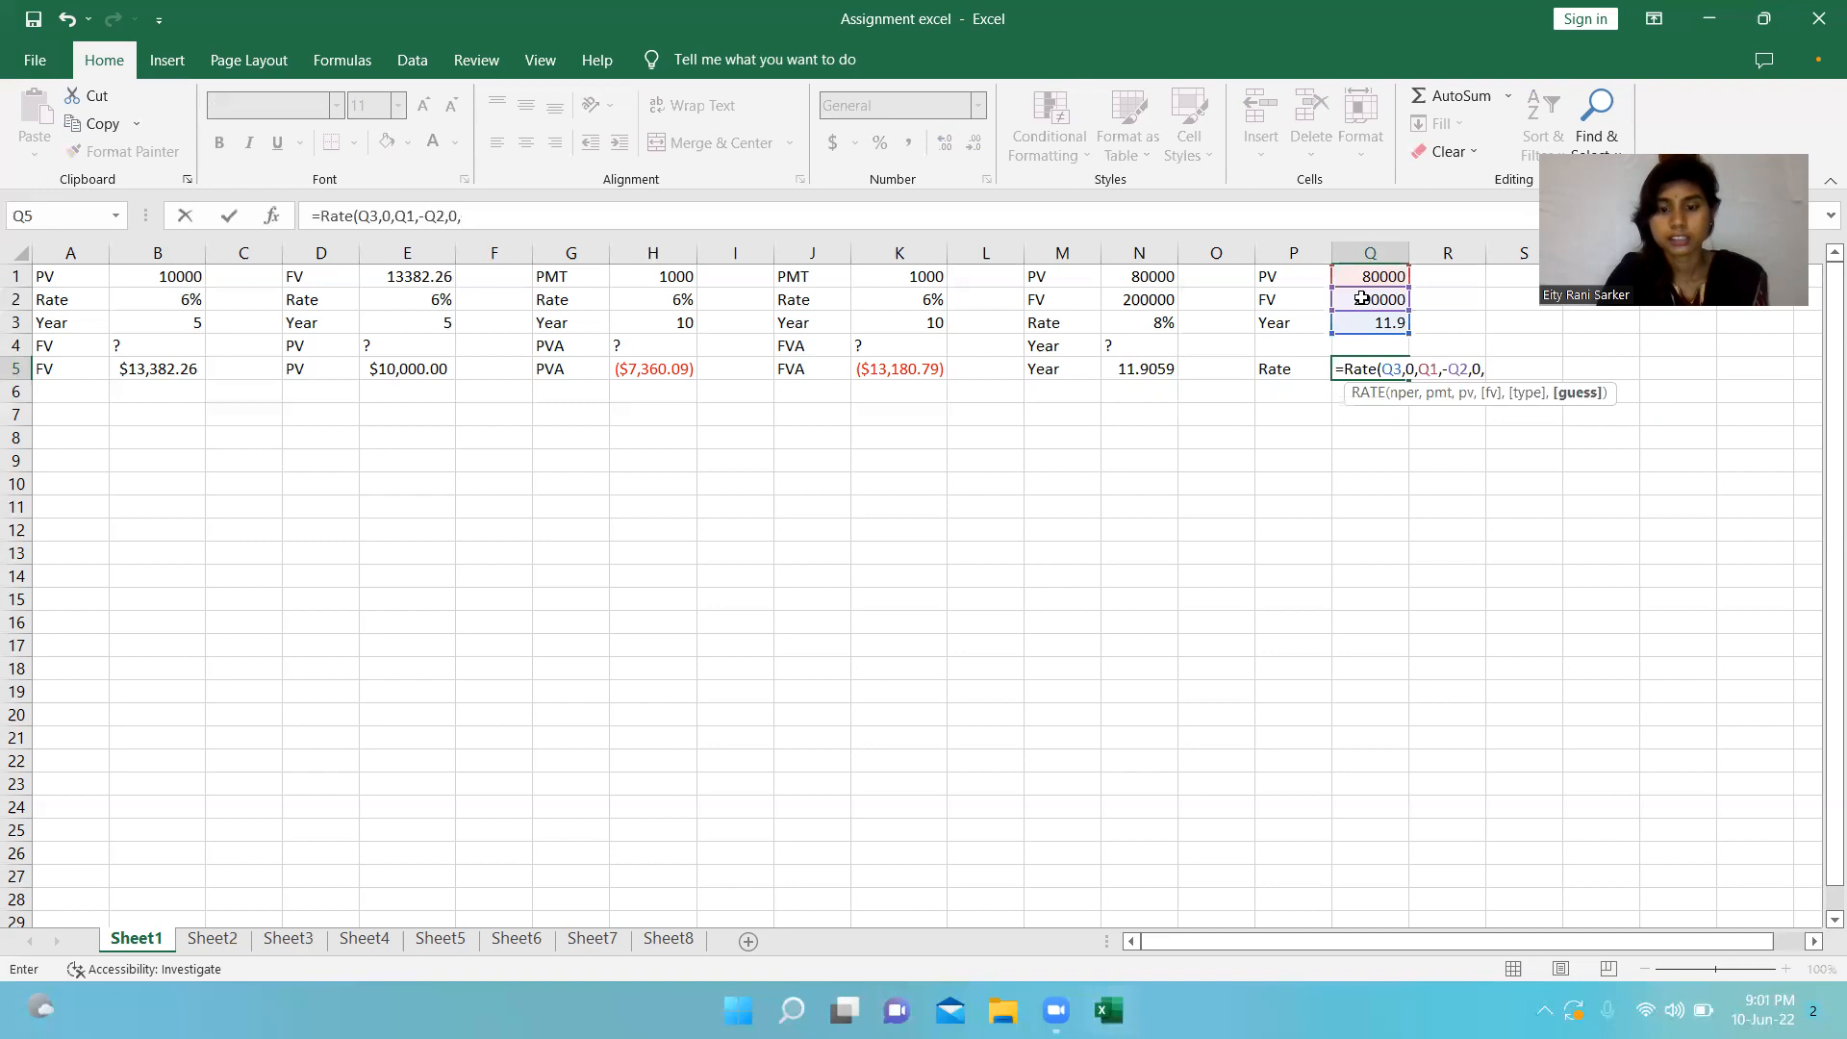
text(0)
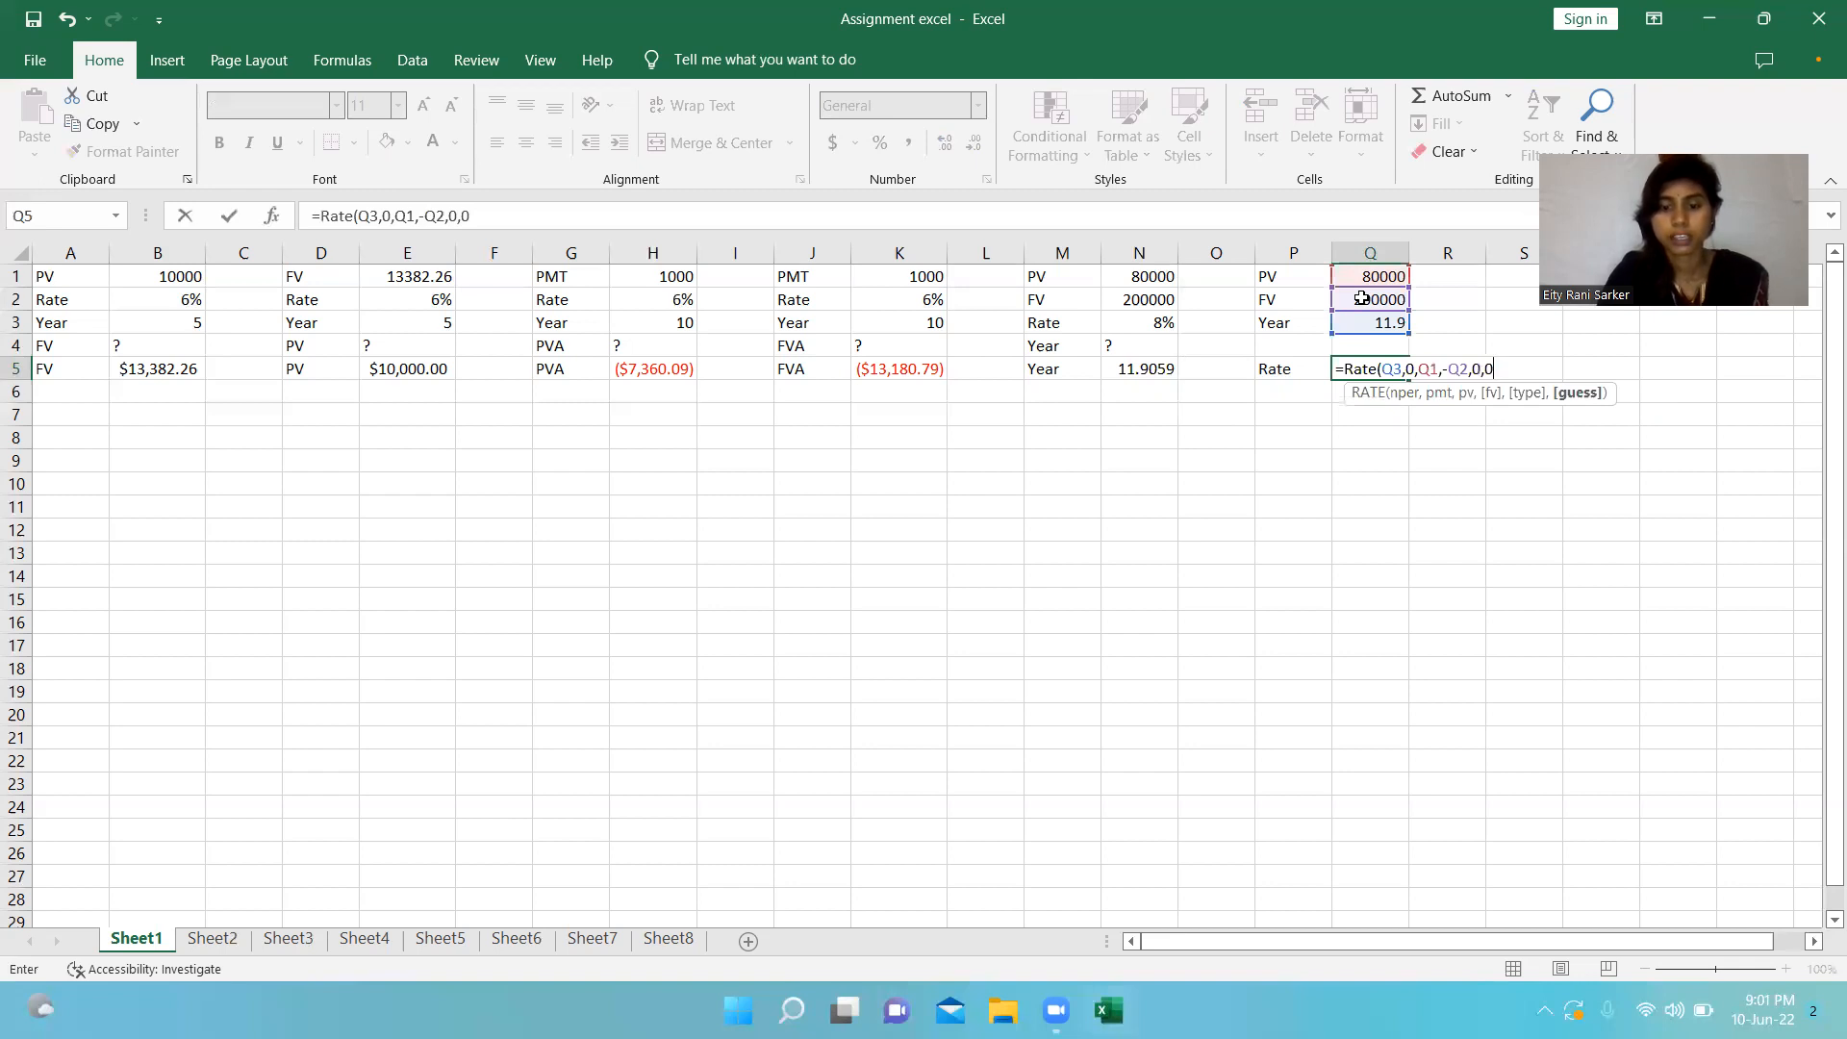
text())
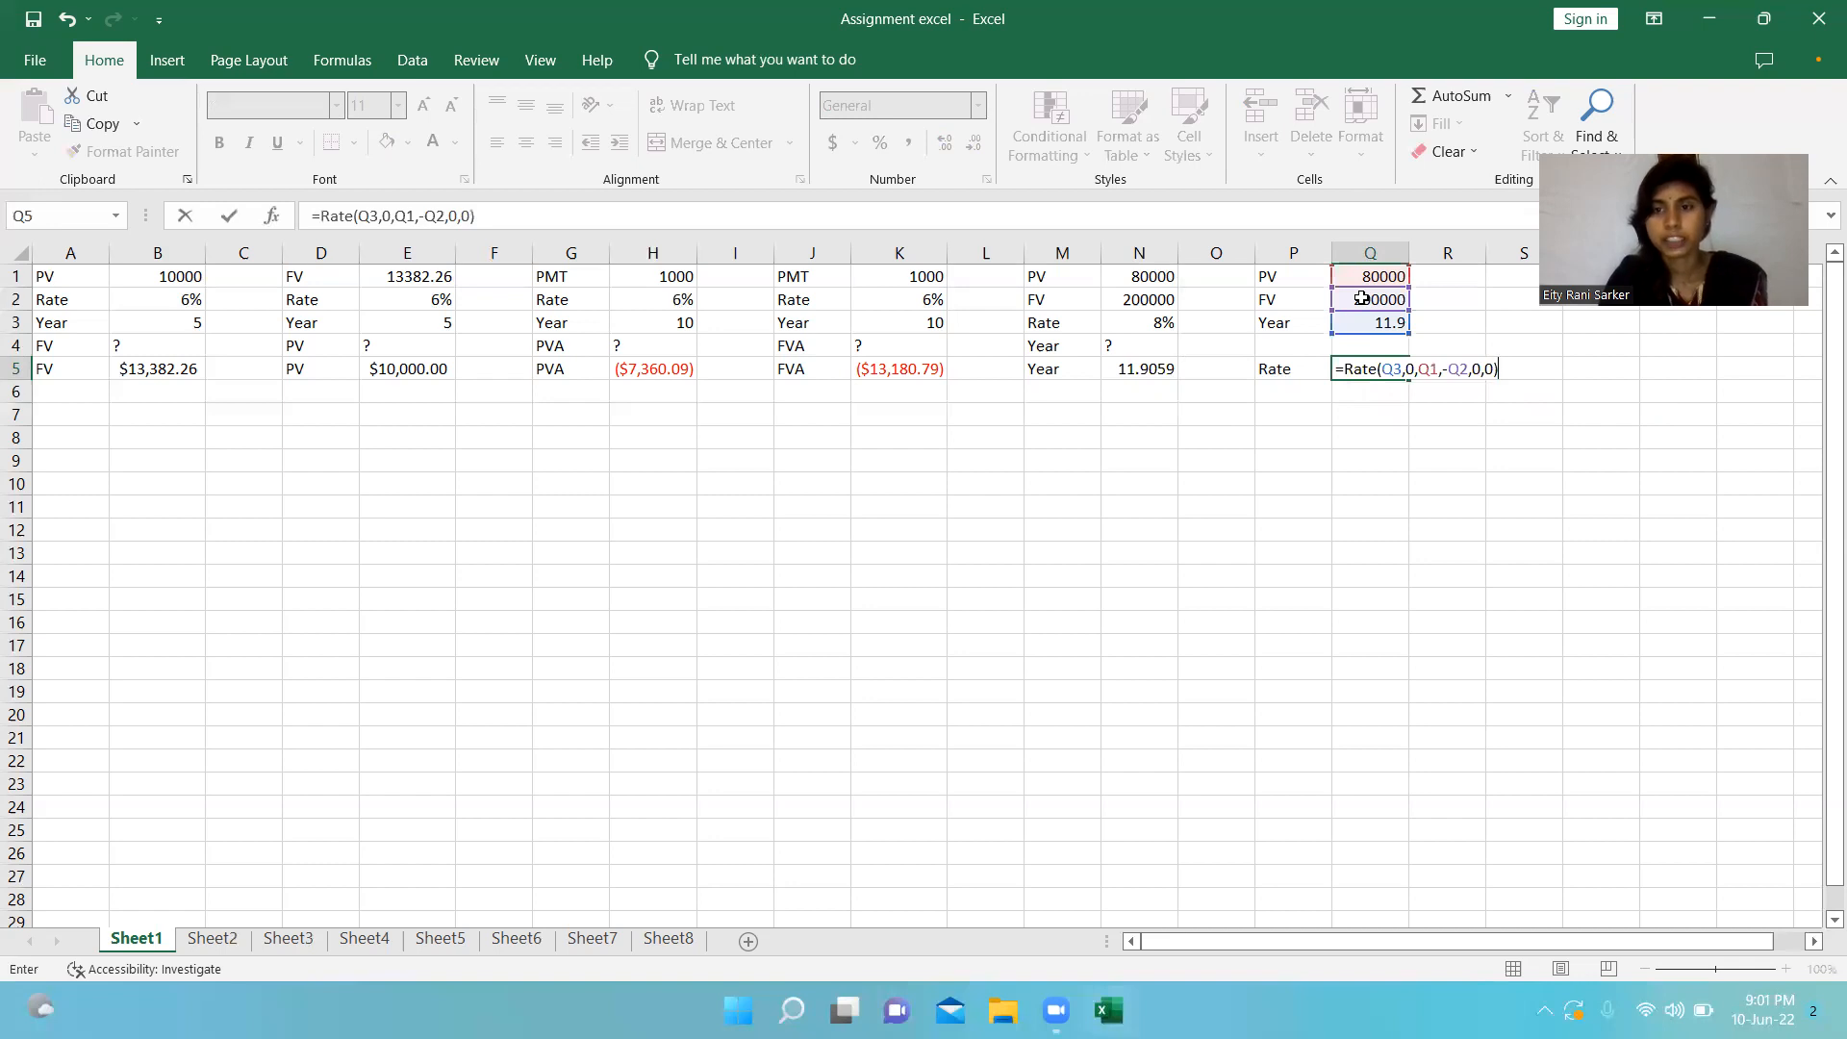
key(Return)
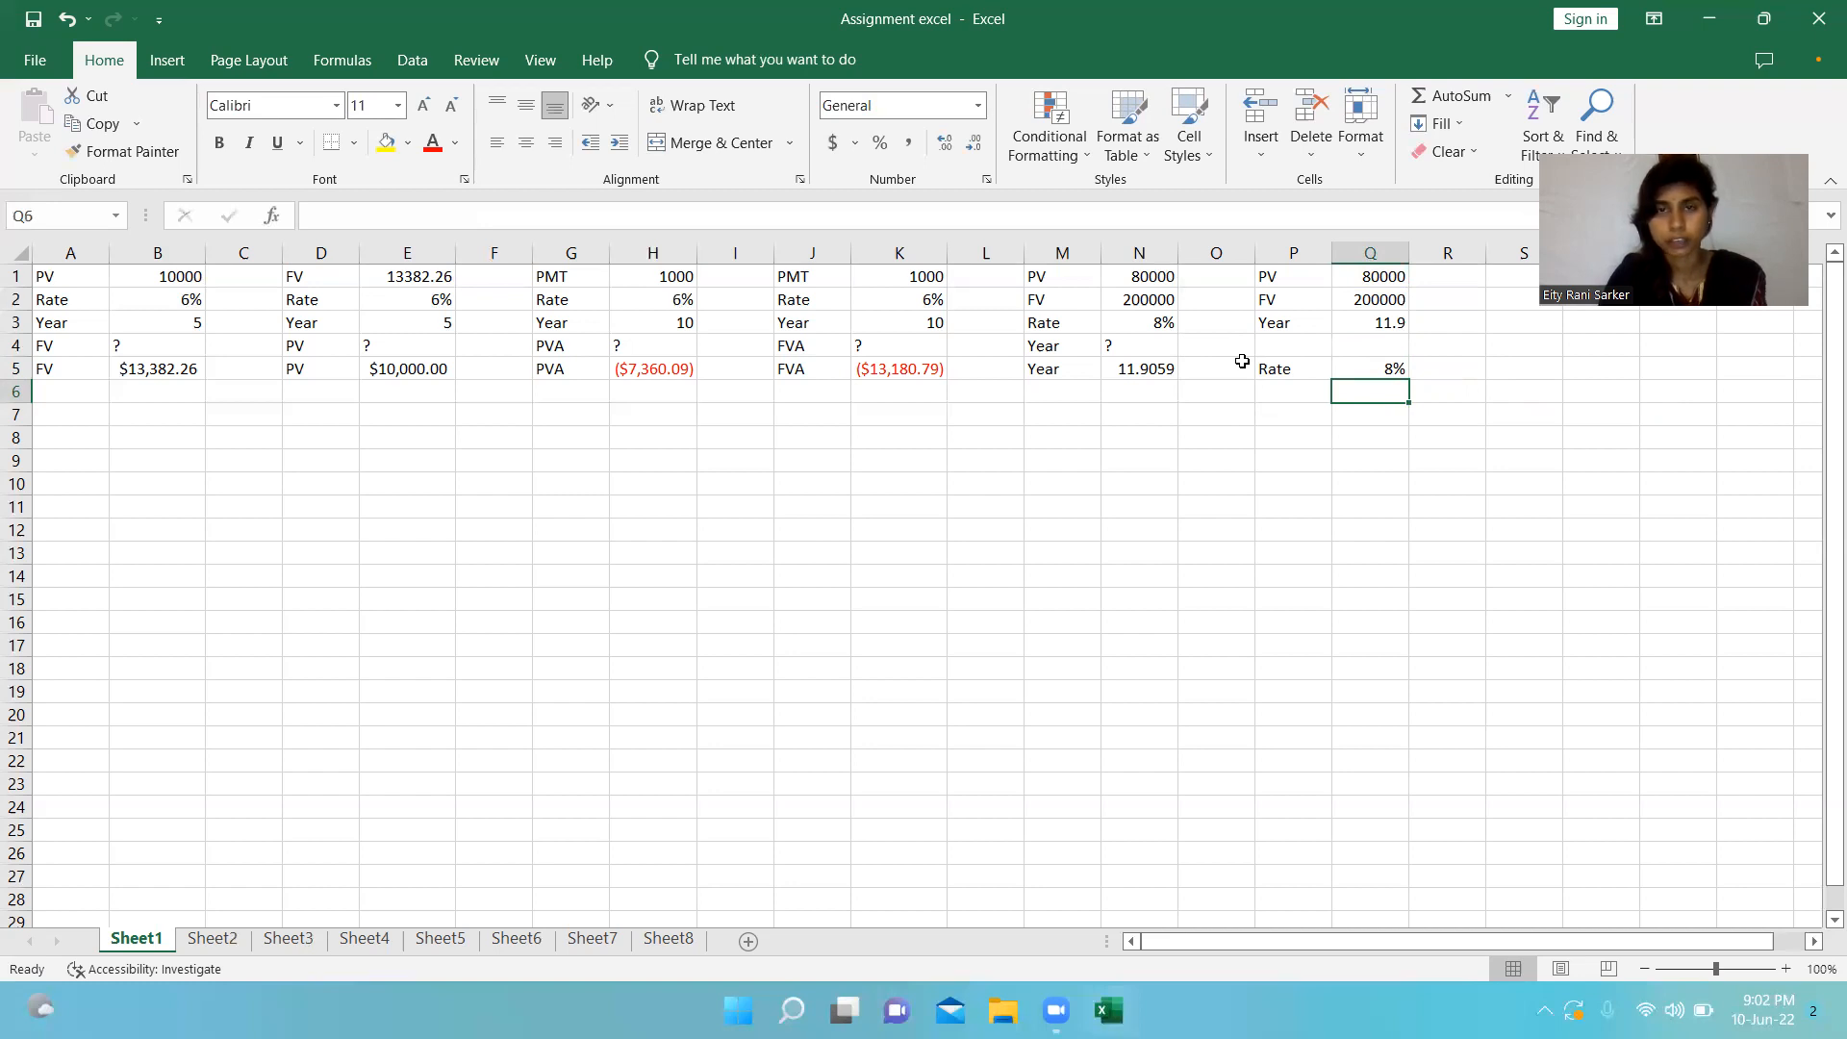
click(1014, 64)
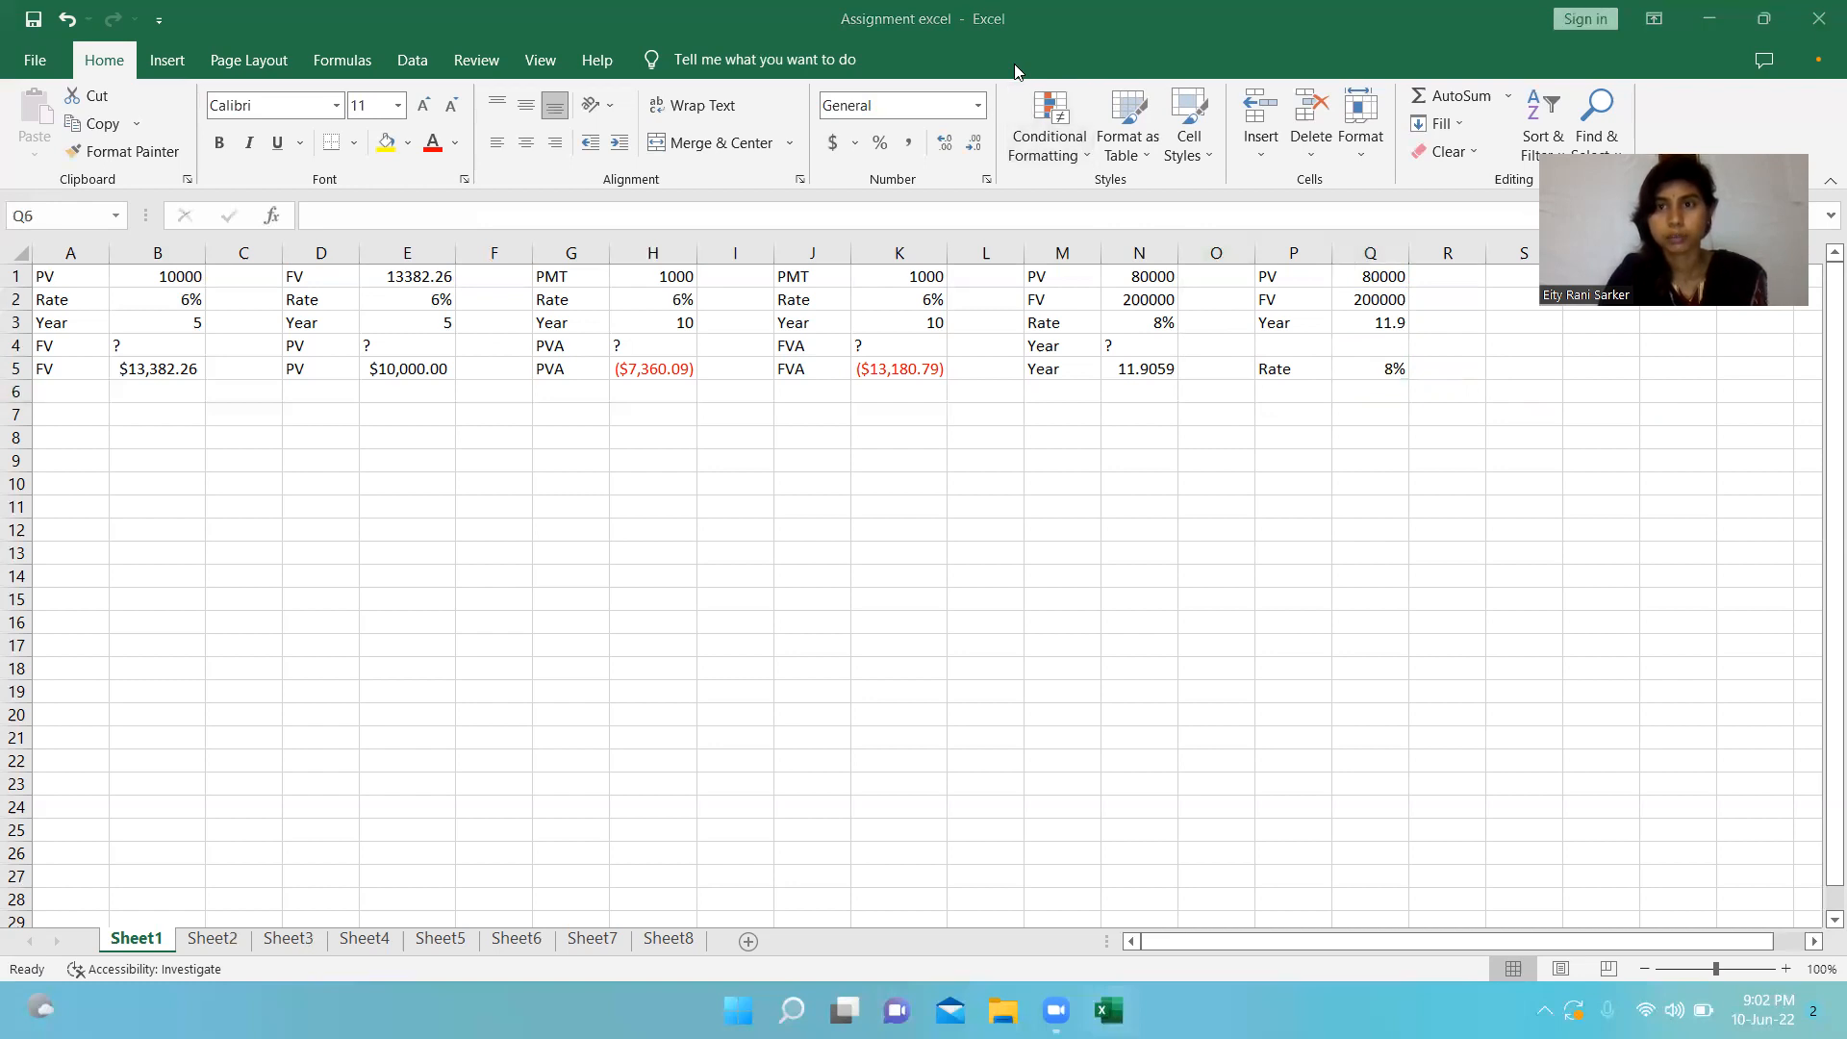